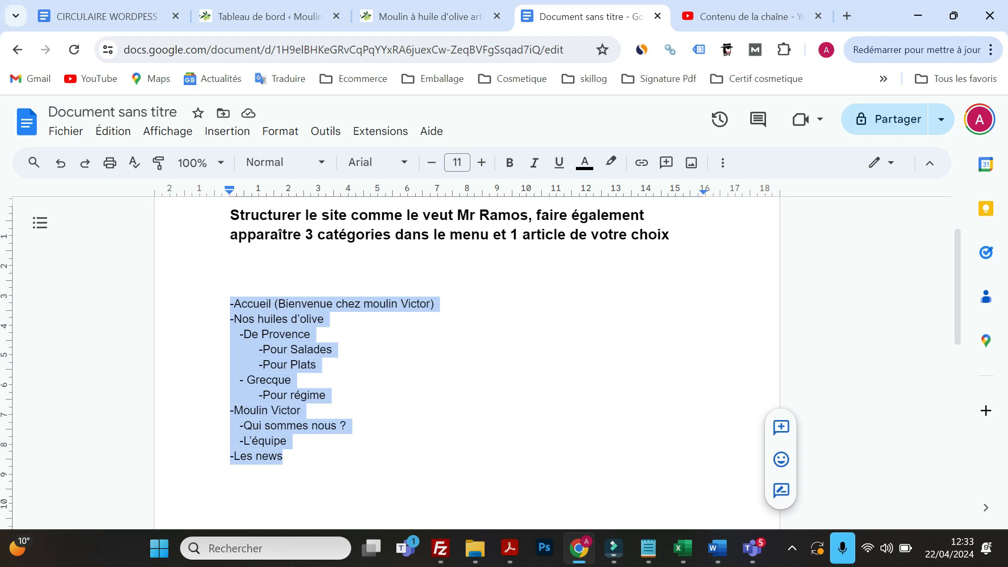
- Review the requested site menu outline in the document, from Accueil down to the Pour Salades sub-item
click(233, 304)
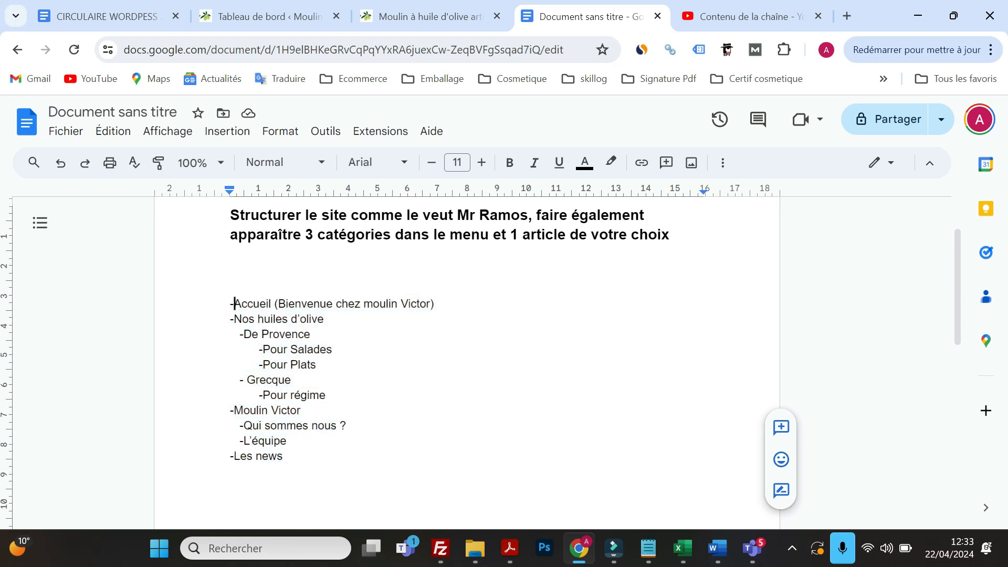
click(236, 319)
click(244, 334)
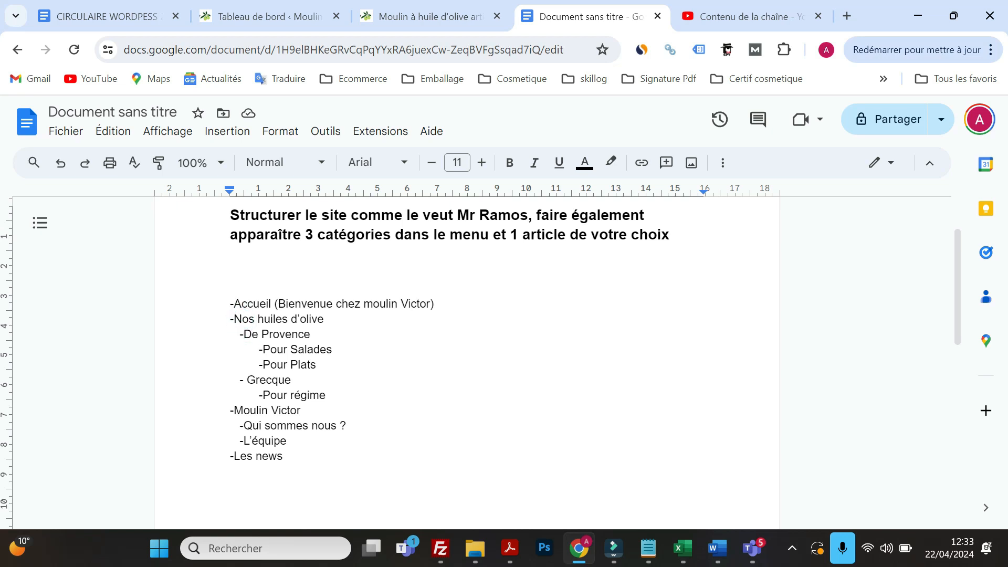
click(254, 349)
- Switch to the WordPress dashboard and start a new menu in the site's menu settings
click(297, 12)
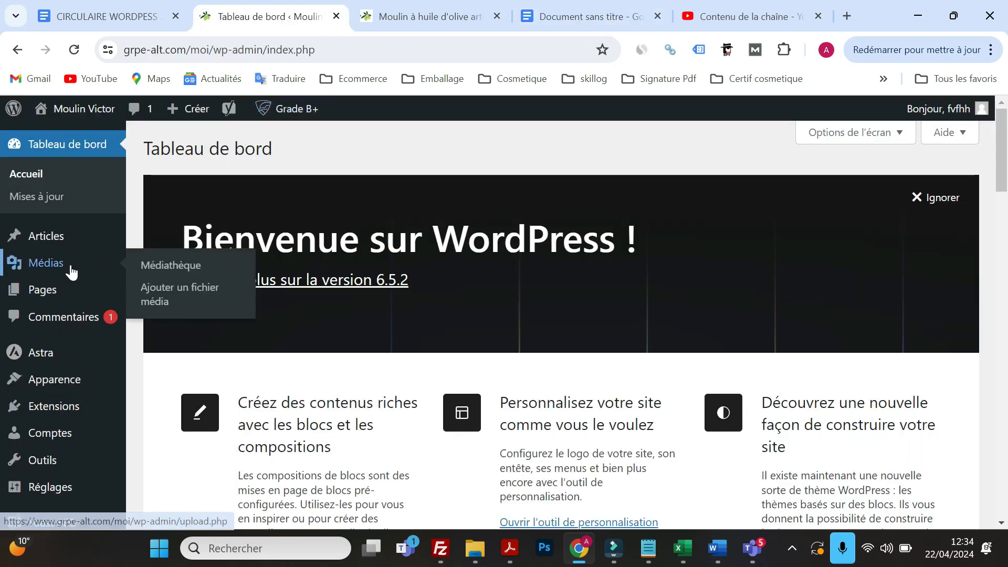
mouse_move(75, 388)
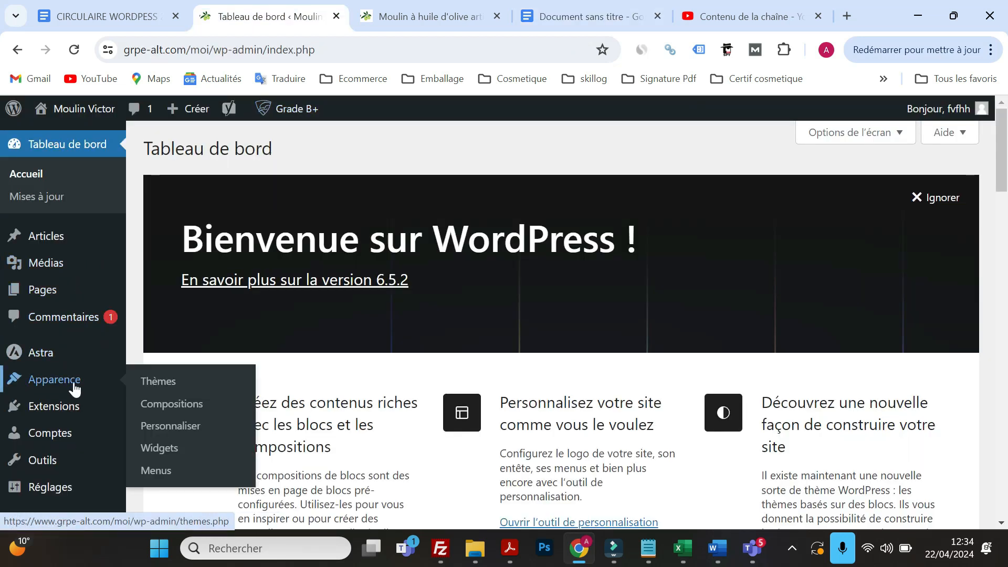
click(160, 478)
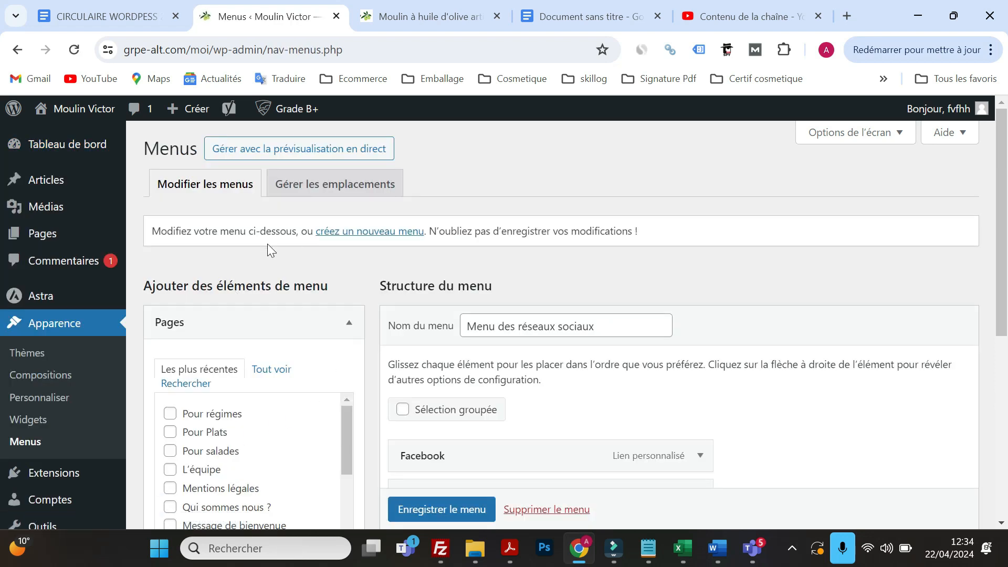
click(360, 234)
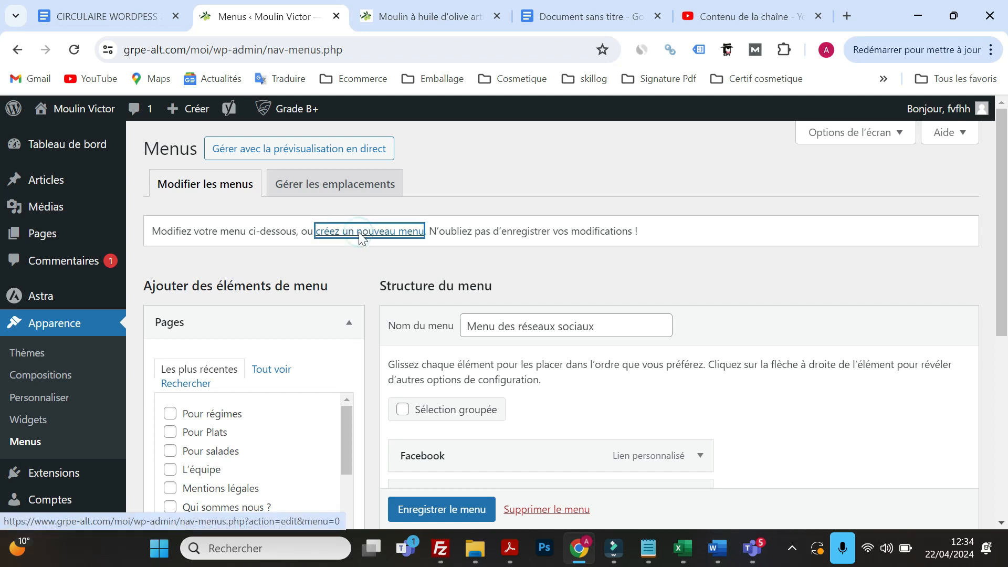
- Name the new menu "Menu principal"
click(506, 333)
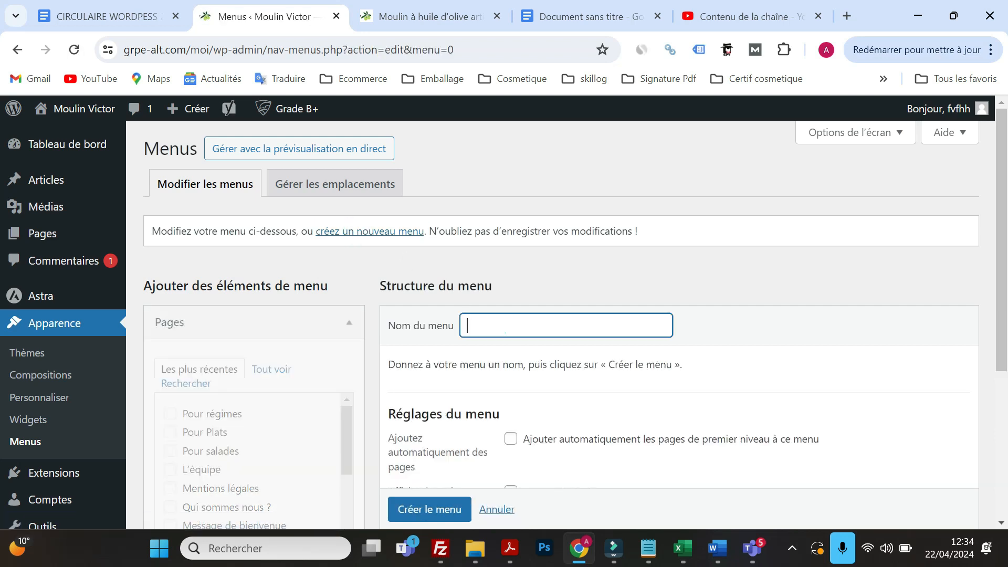
click(506, 332)
text(Menu P)
key(BackSpace)
text(princ)
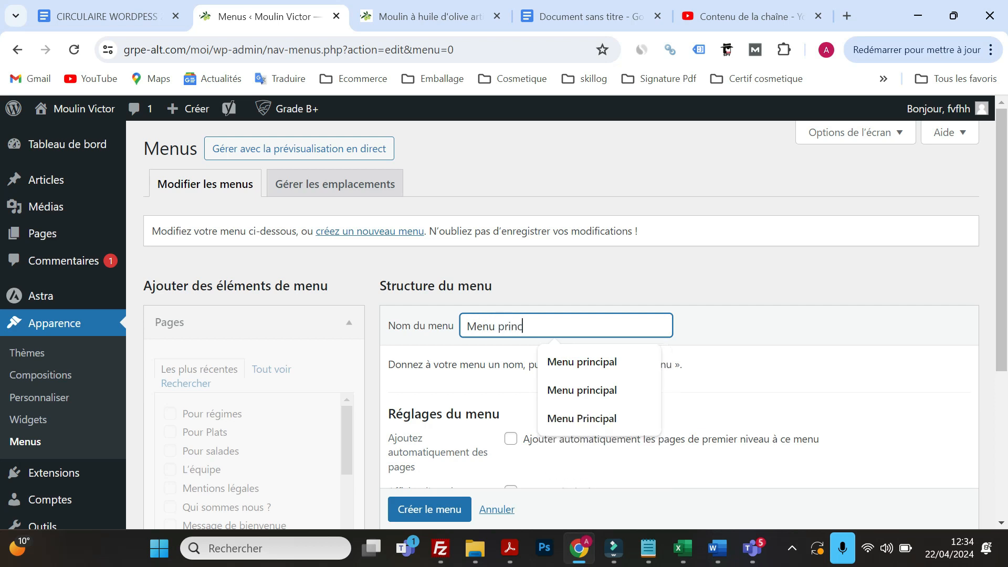
text(ipal)
click(495, 382)
- Assign the new menu to the Menu principal display location and create it
scroll(496, 347, down, 3)
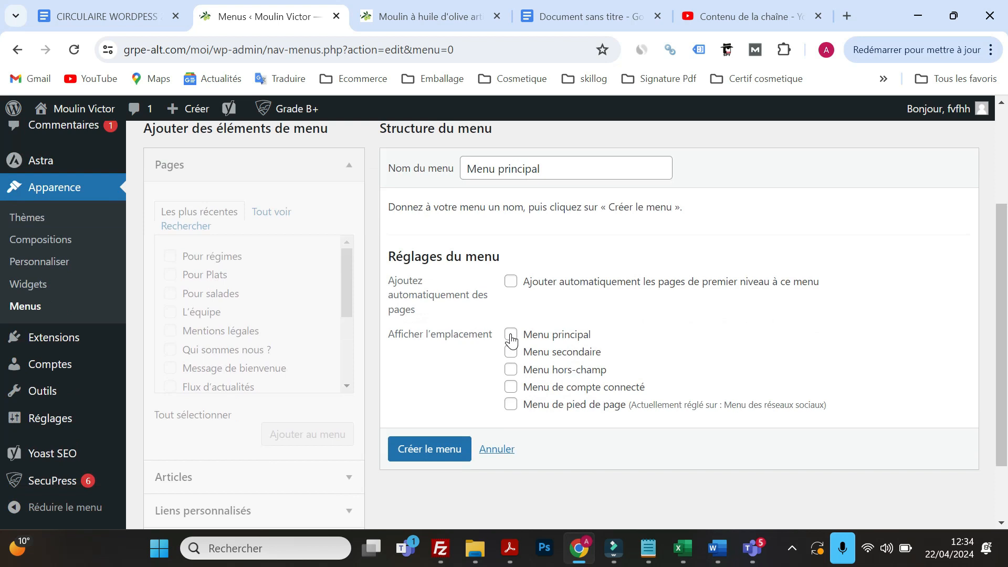
click(511, 336)
scroll(424, 323, down, 2)
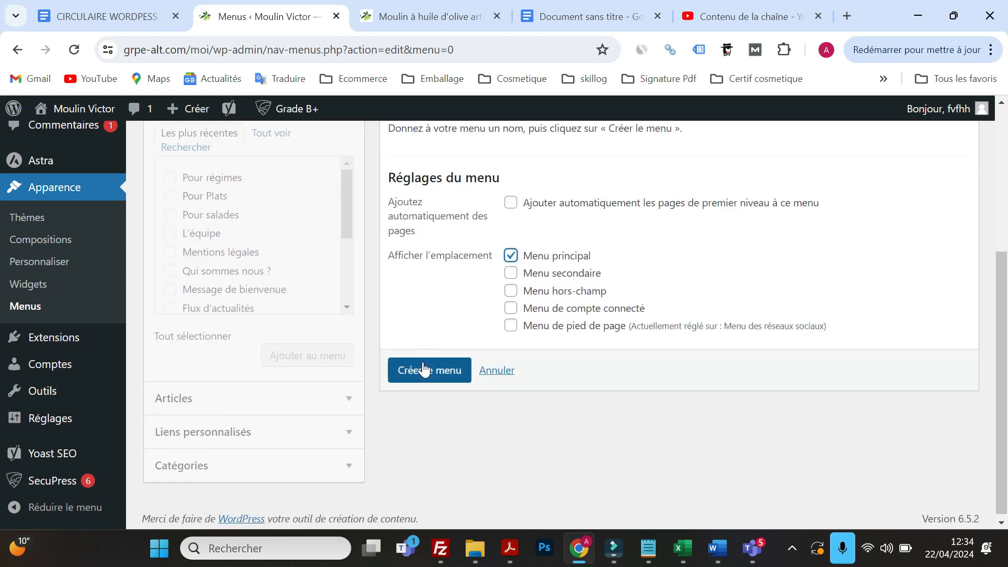
click(425, 371)
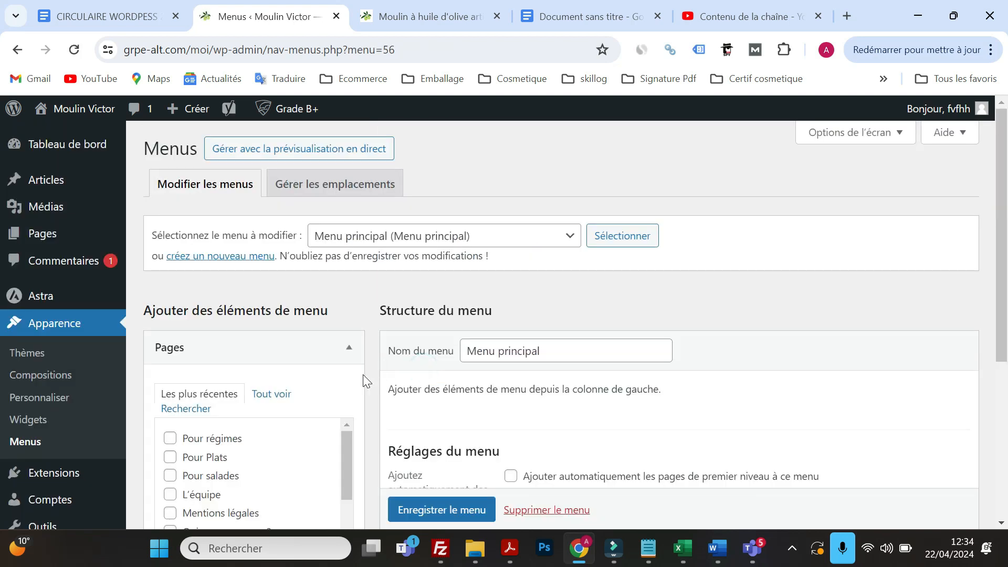
- Examine the pages, articles, custom links and categories available as menu items
scroll(293, 308, down, 3)
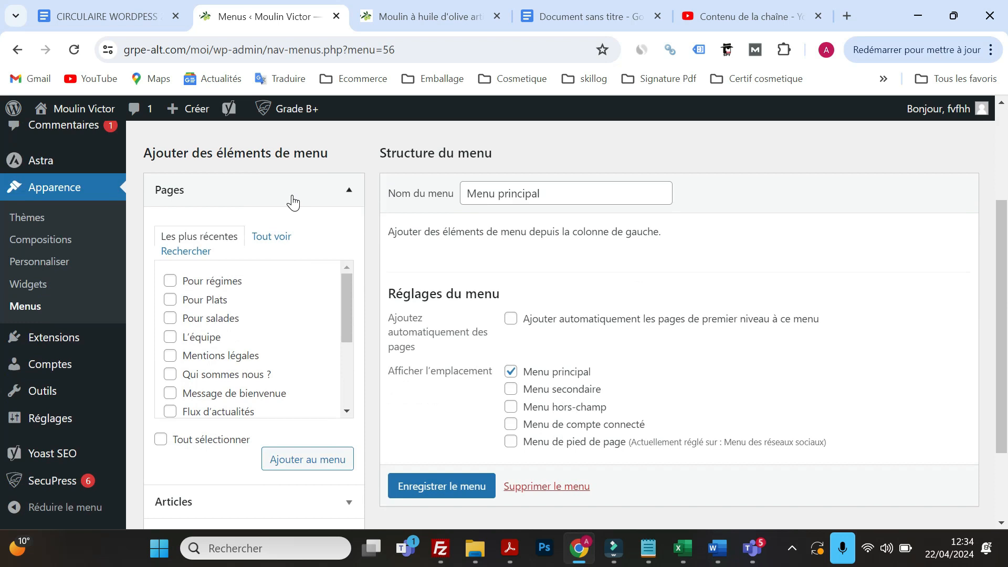
scroll(225, 317, down, 3)
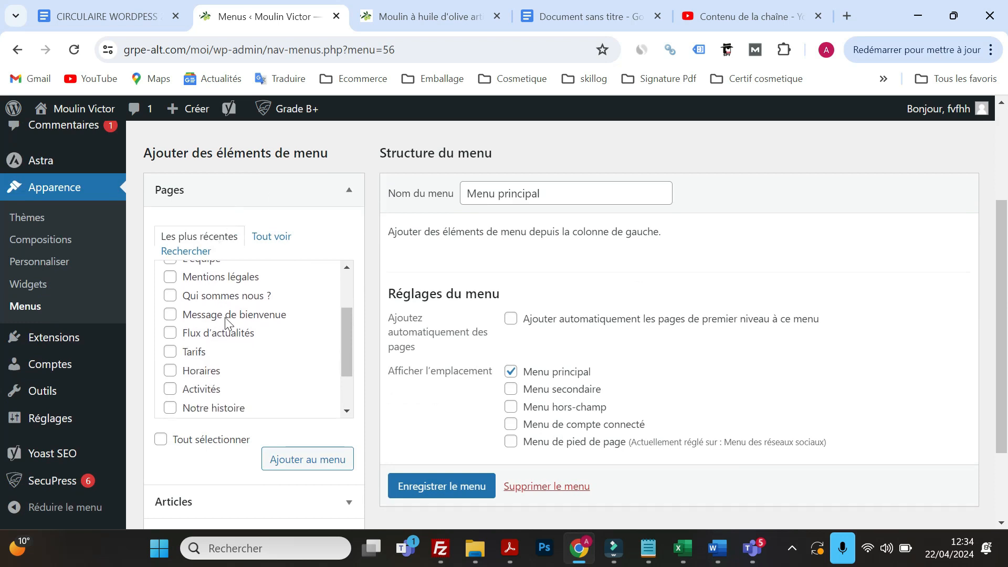
scroll(235, 355, down, 5)
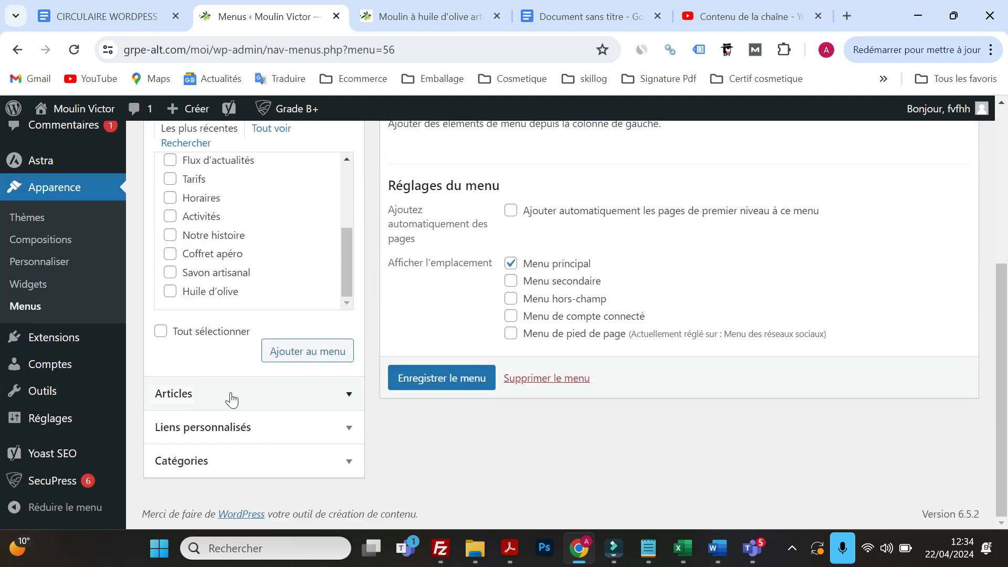
click(229, 399)
scroll(237, 287, down, 3)
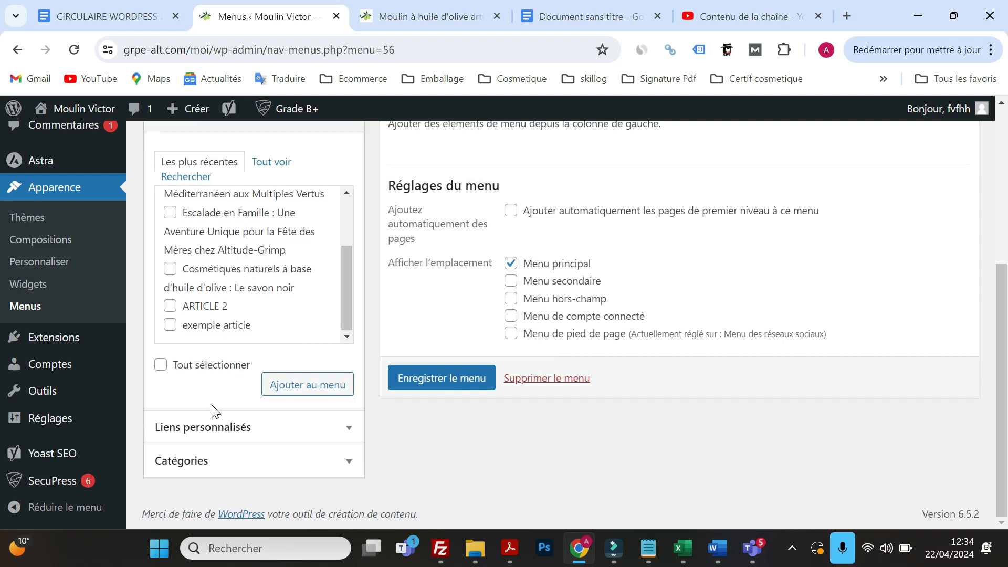
click(247, 428)
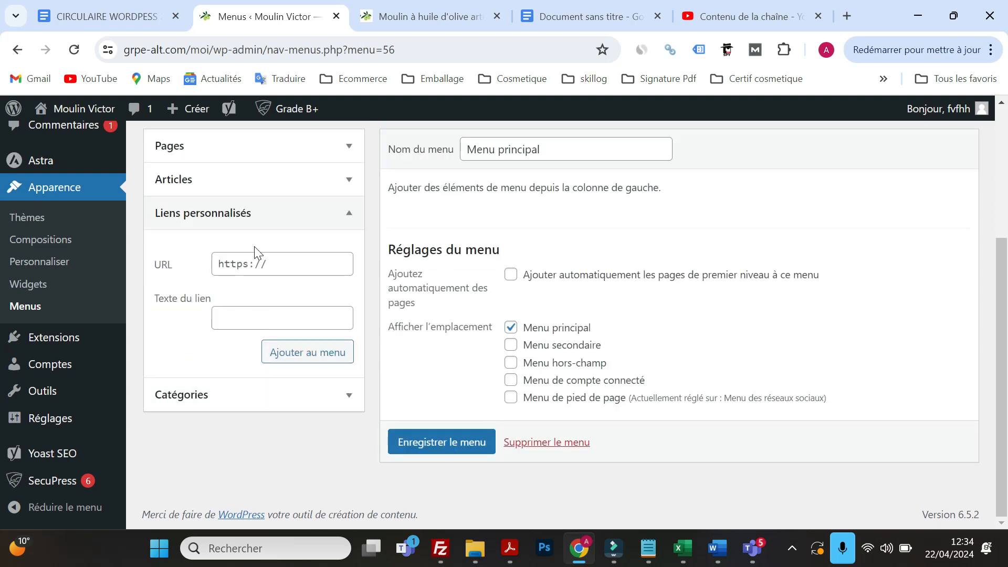
click(238, 406)
scroll(246, 293, down, 1)
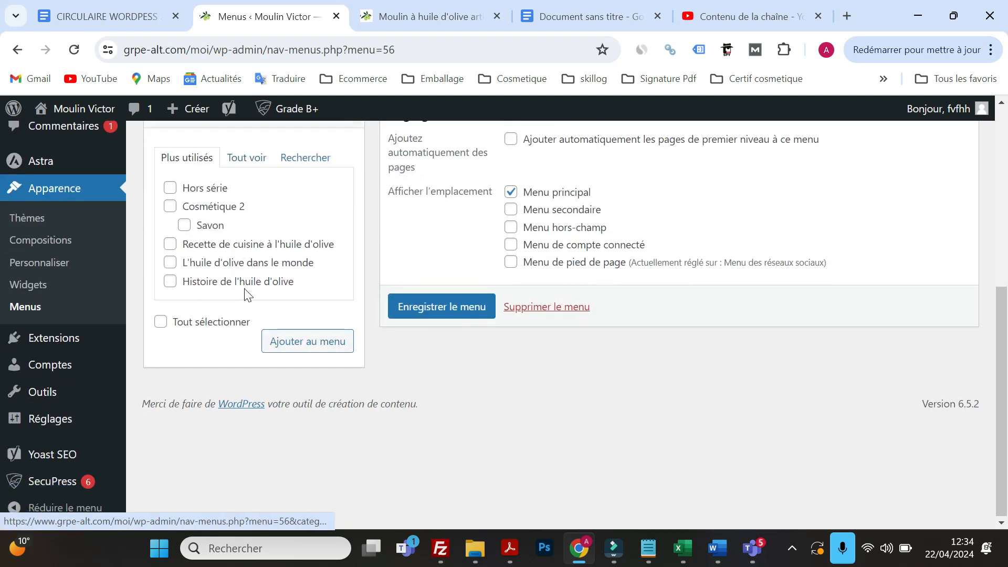
click(343, 227)
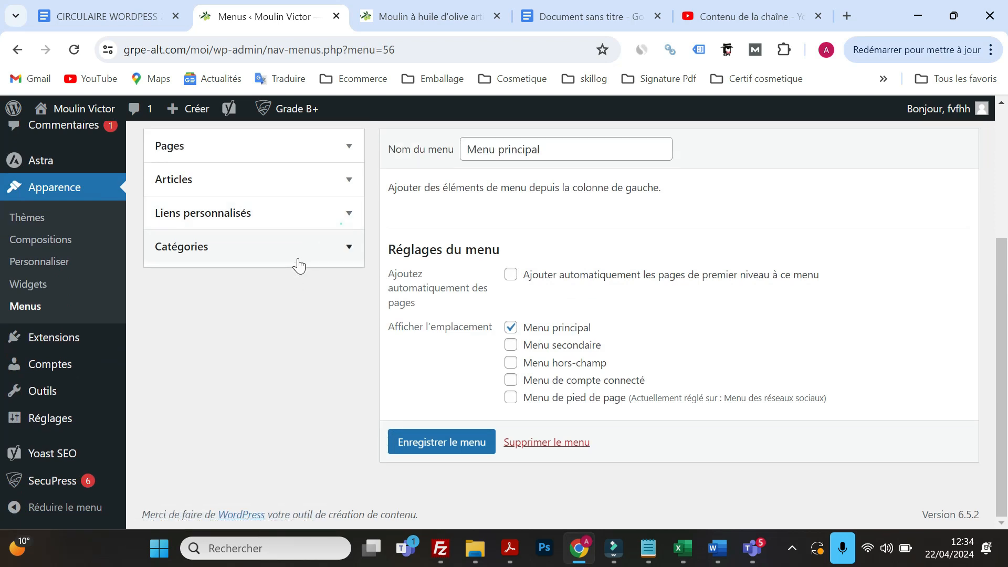
scroll(342, 231, up, 3)
- Add the page "Bienvenue chez moulin Victor" to the menu from the full page list, checking the outline document and the live site
click(342, 236)
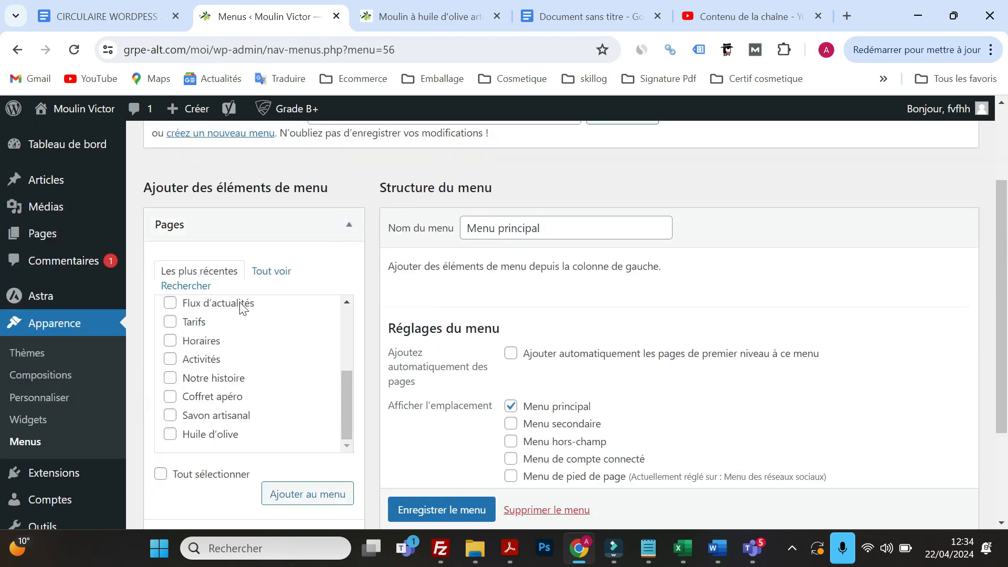
click(280, 272)
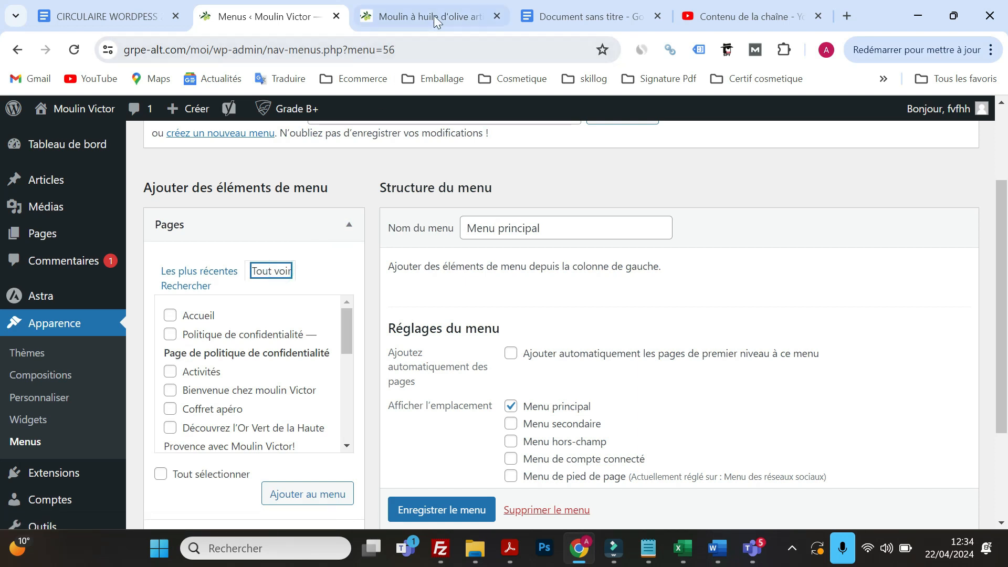
click(544, 21)
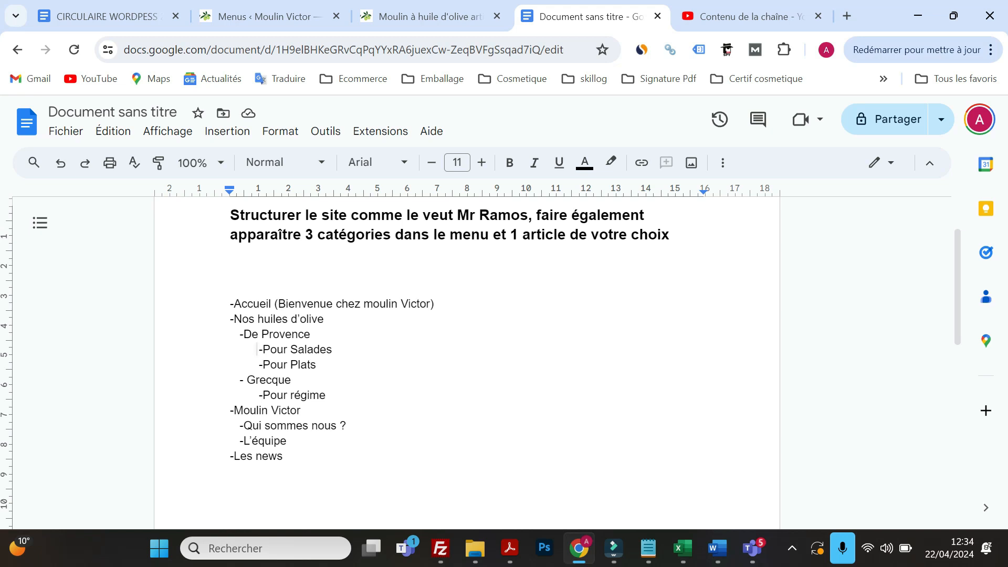
click(399, 17)
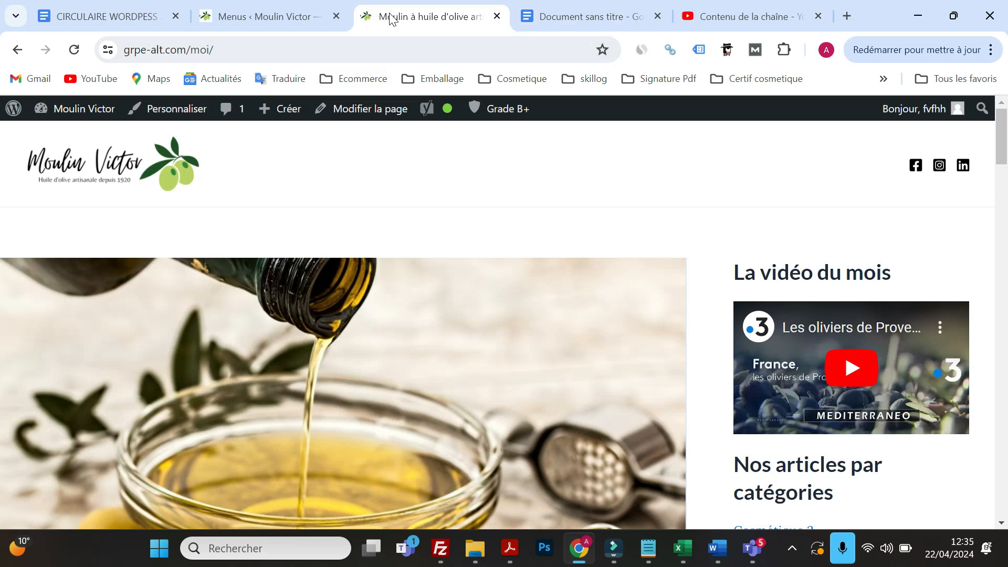
click(277, 14)
click(279, 273)
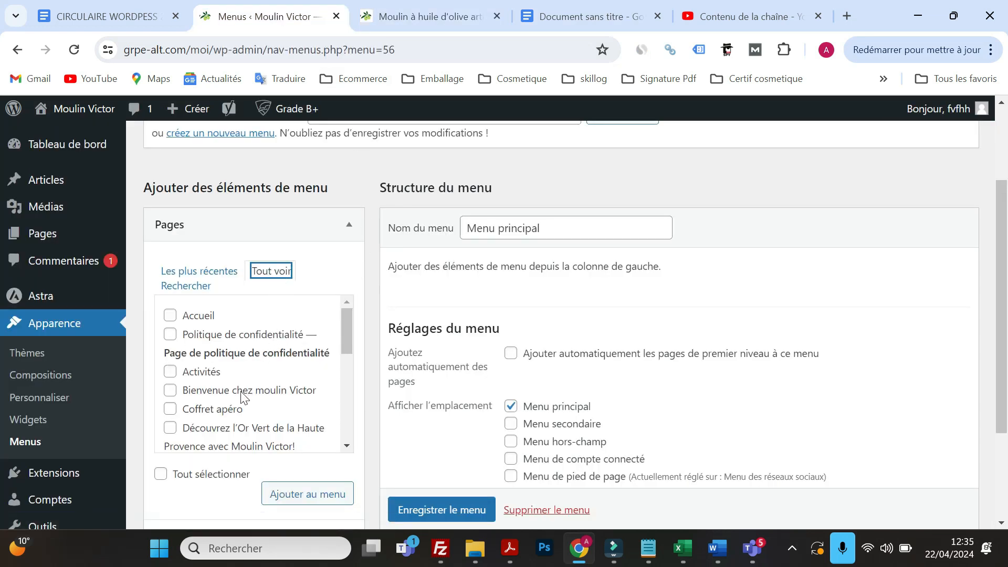
click(170, 390)
click(276, 492)
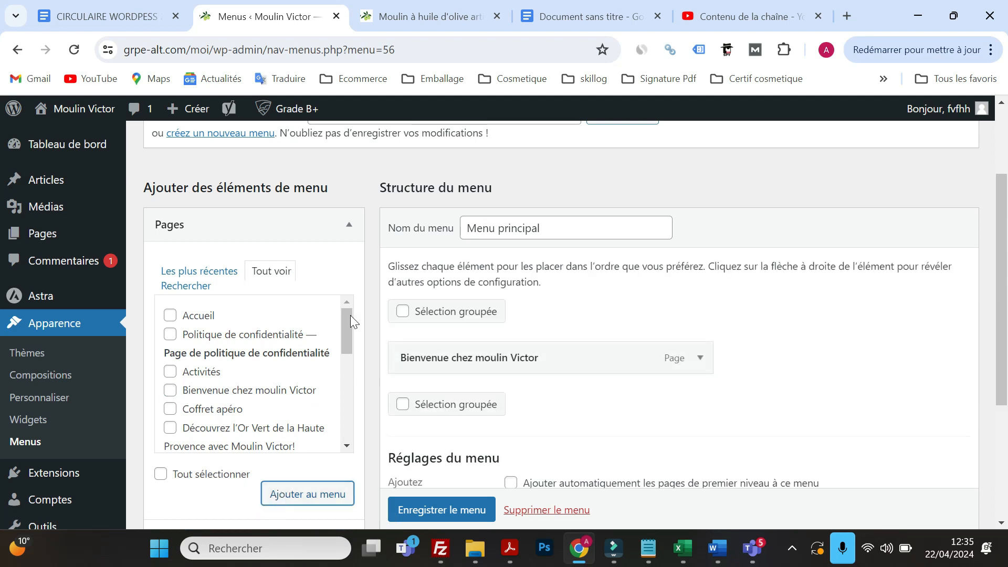
- Check the outline document for the "Nos huiles d'olive" entry and its sub-items, comparing with the live site
click(572, 13)
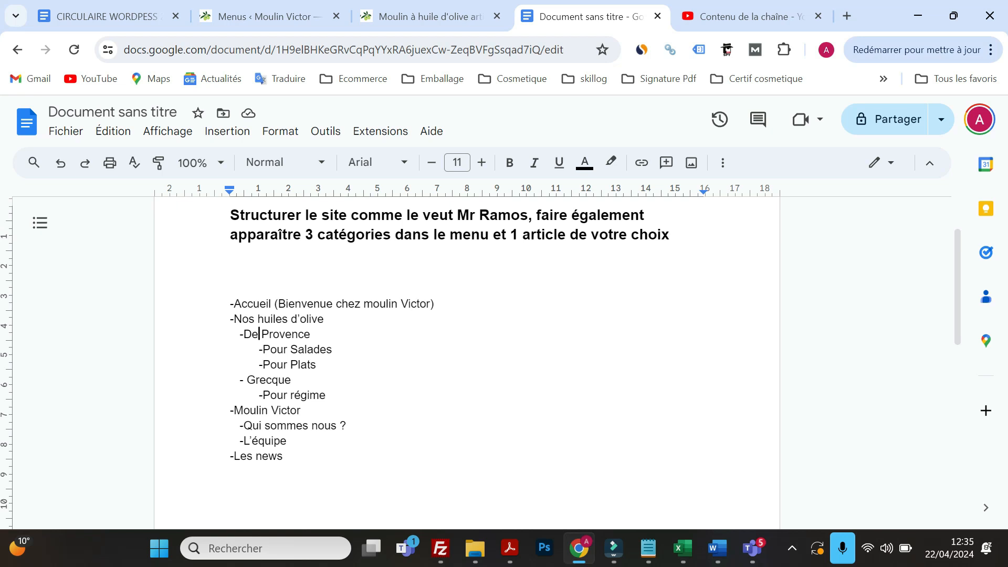
click(240, 334)
click(259, 349)
click(389, 15)
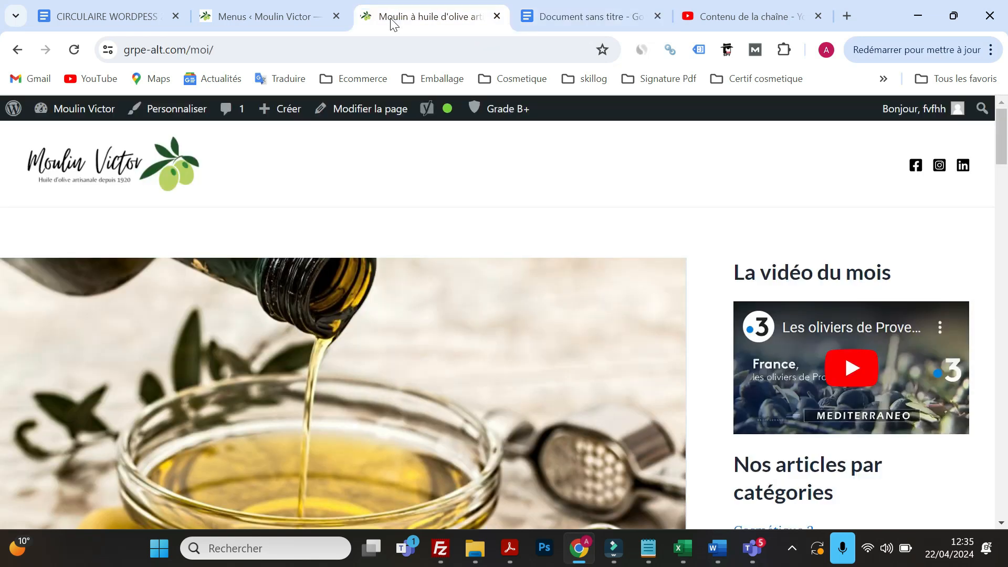
click(582, 14)
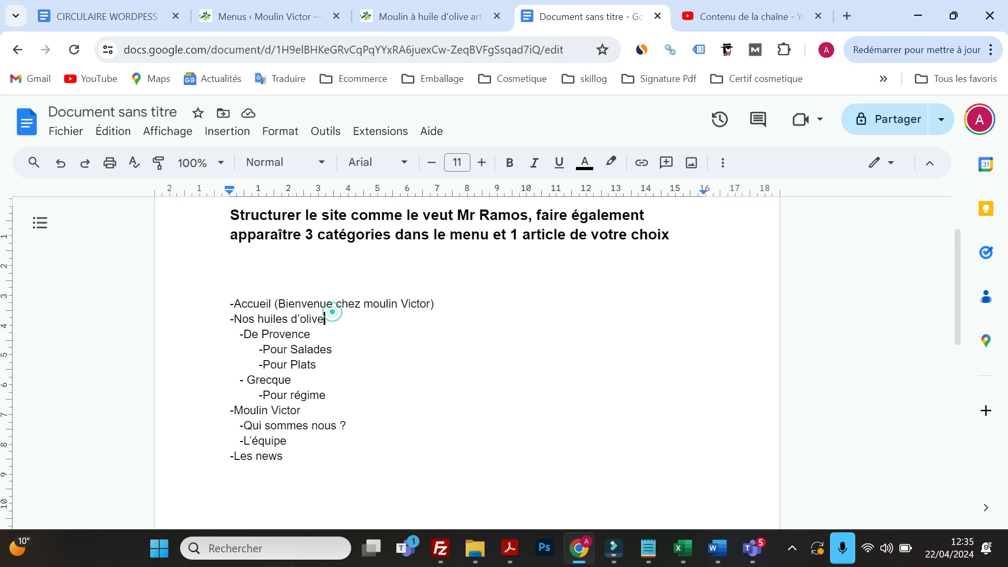
double_click(333, 318)
triple_click(333, 318)
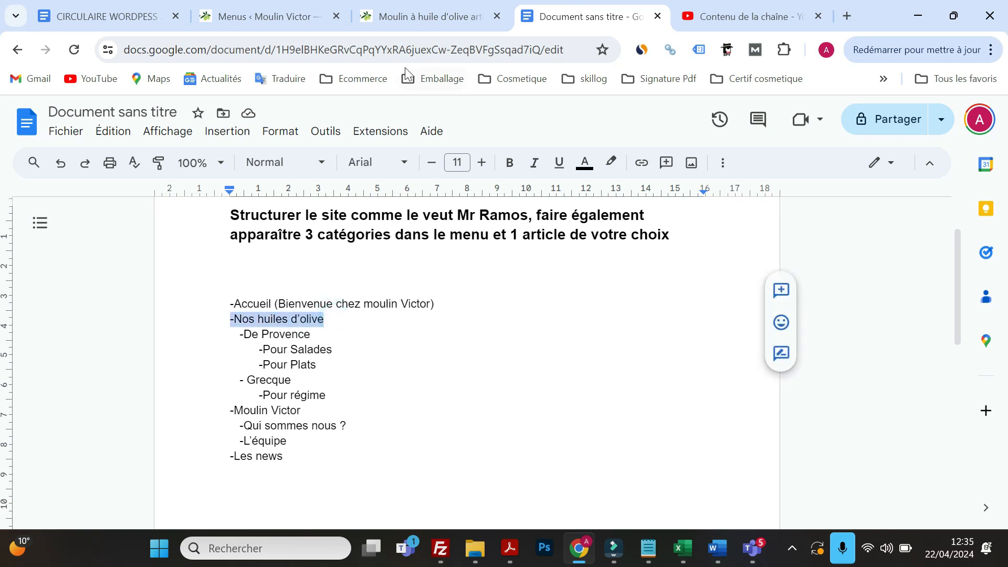
- Add a custom link with URL # and link text "Nos huiles d'olive" to the menu, checking the wording in the outline document
click(279, 15)
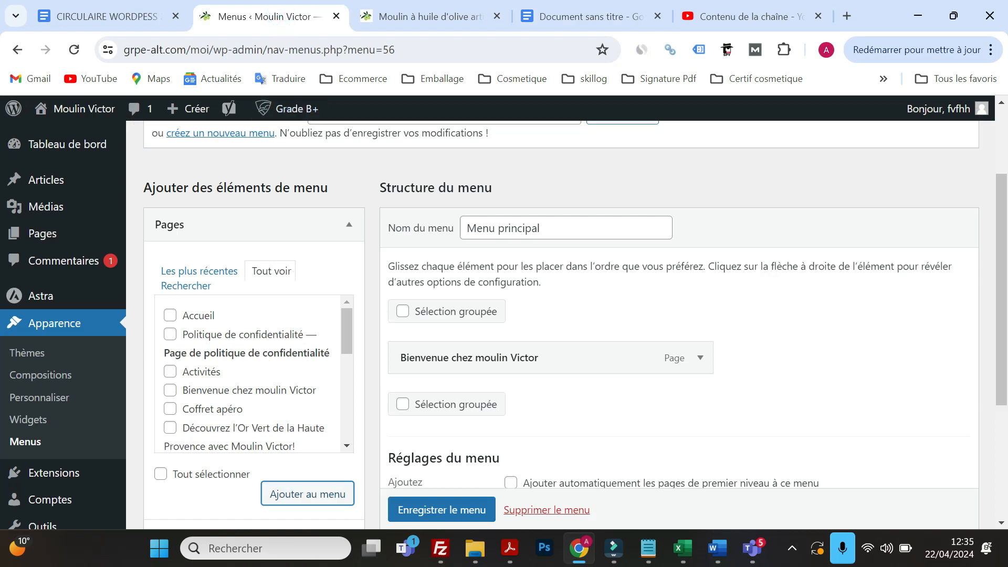
scroll(282, 352, down, 10)
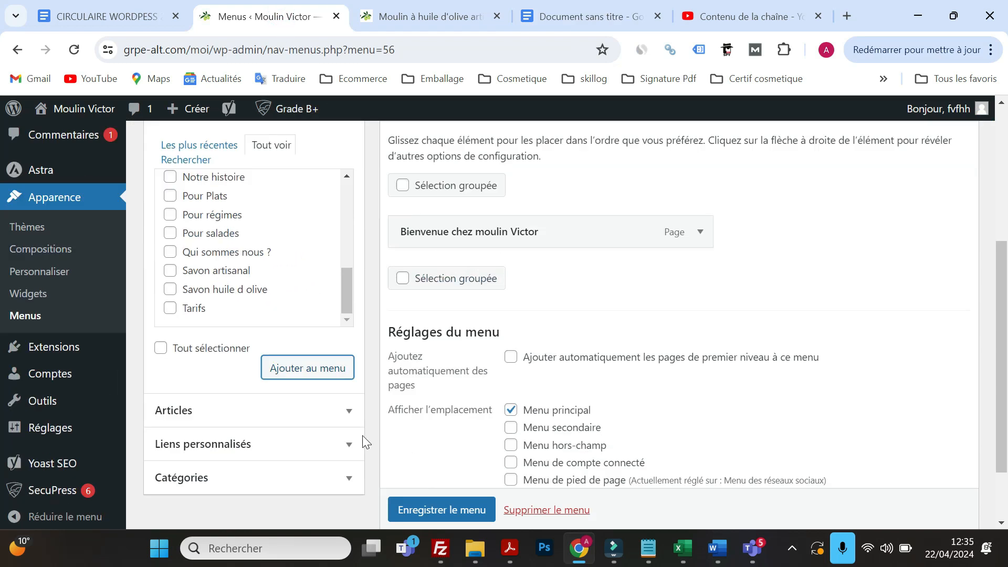
click(307, 366)
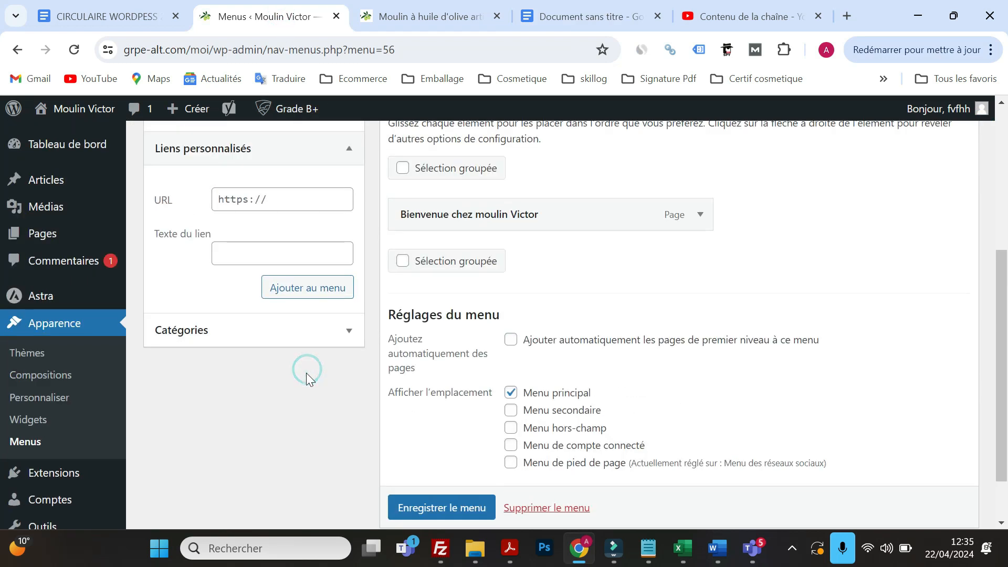
click(254, 200)
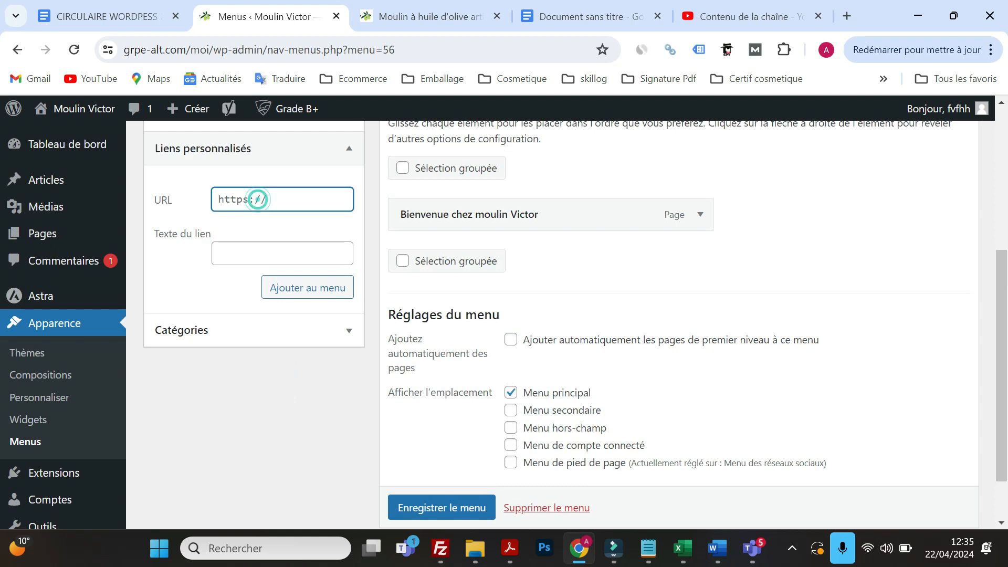
text(#)
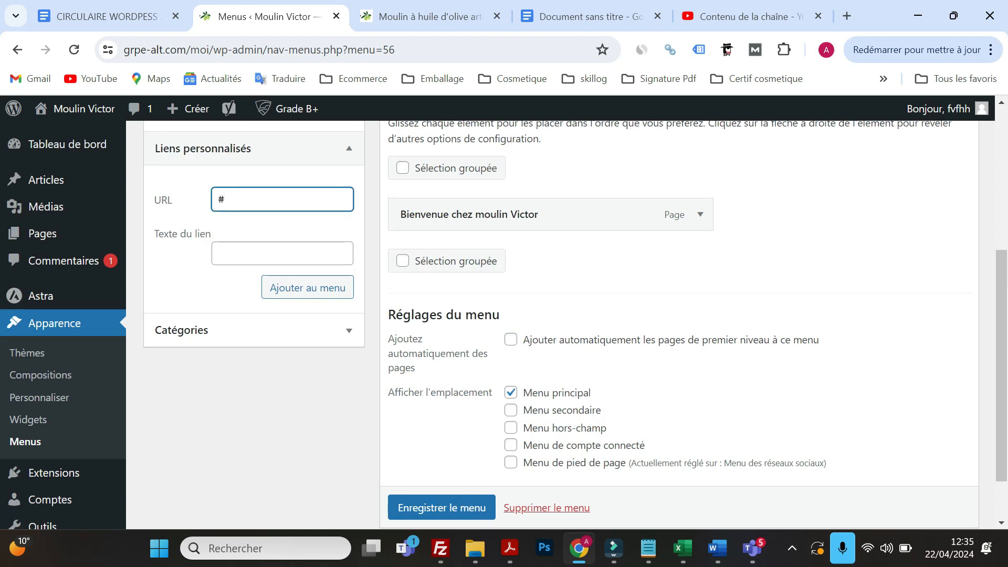
click(216, 250)
text(Nos huiles)
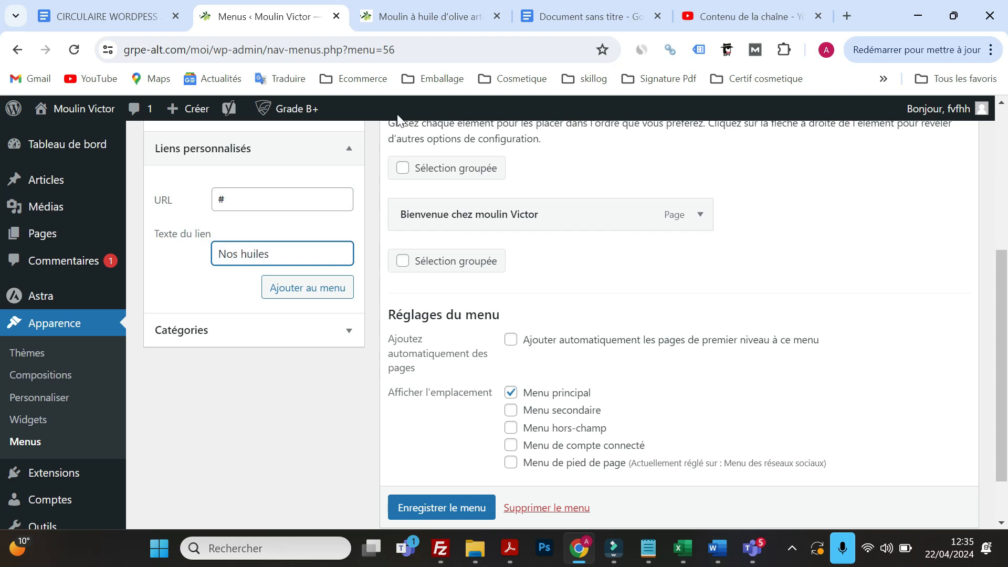
click(571, 18)
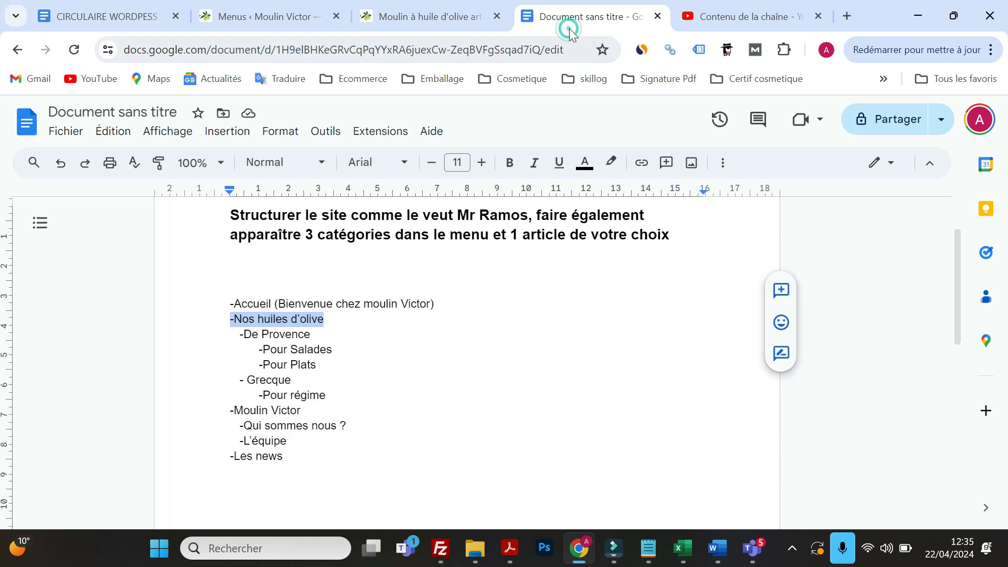
click(306, 16)
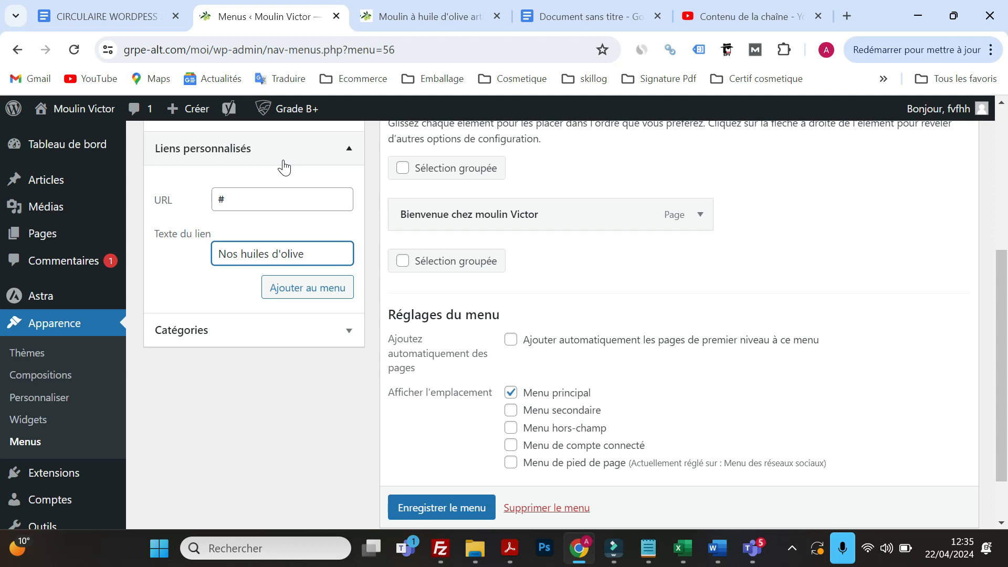
click(300, 294)
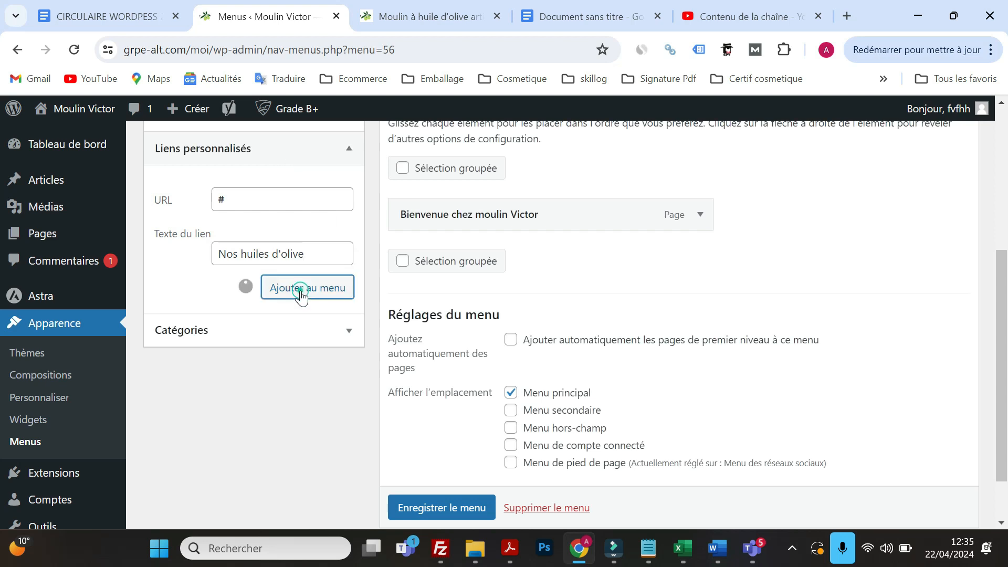
- Save the menu and reload the live site to check its navigation entries
scroll(449, 510, down, 1)
click(447, 510)
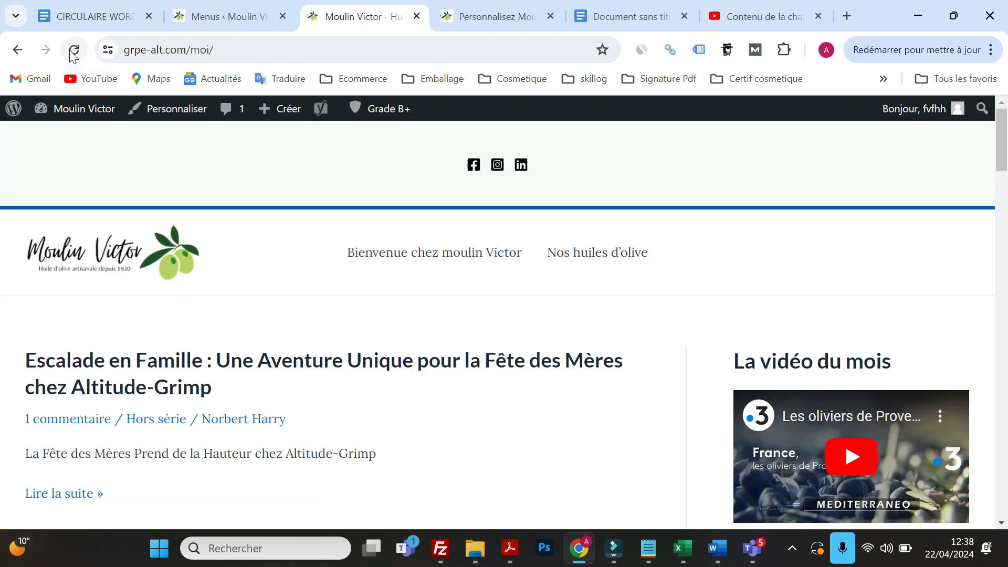
click(74, 51)
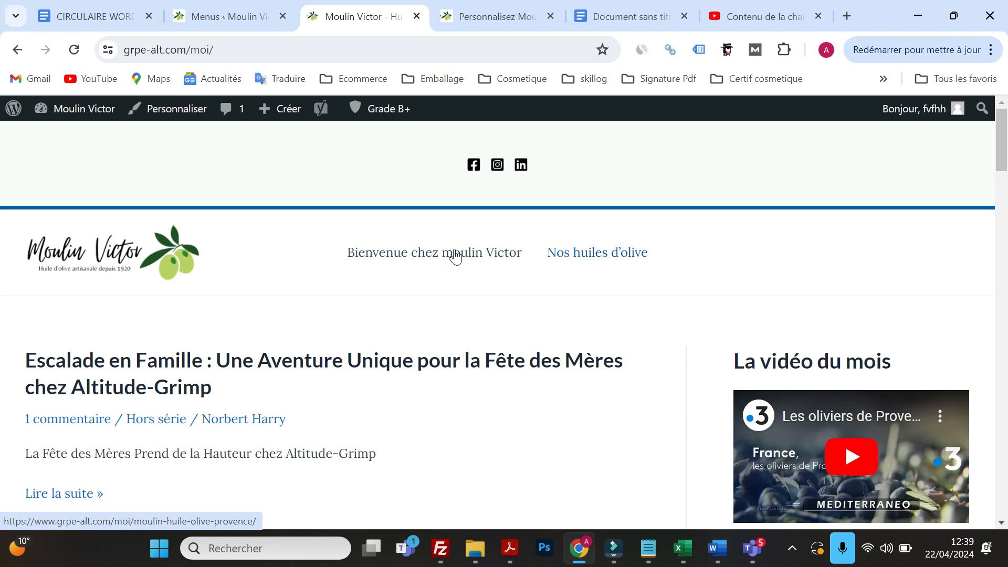
click(227, 22)
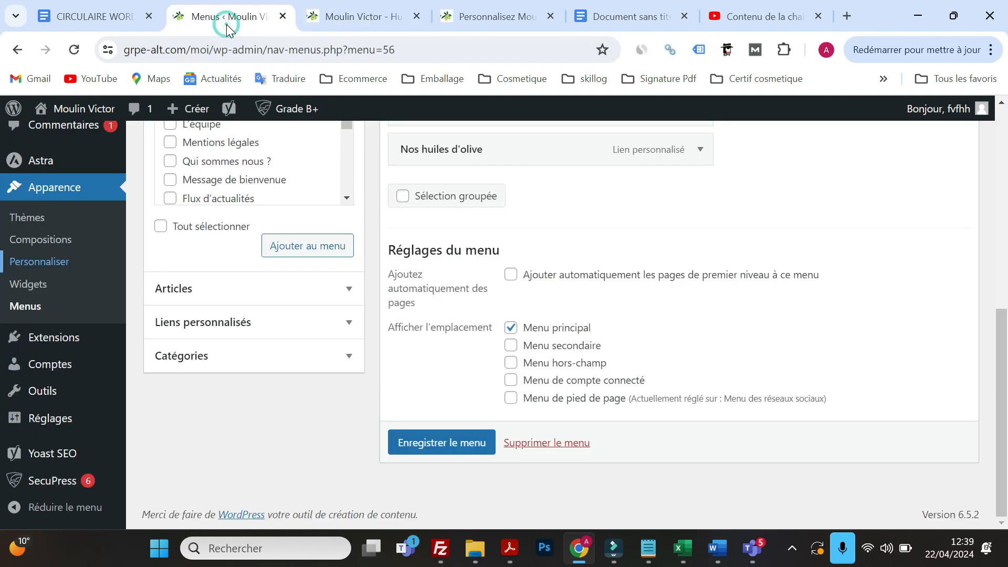
- Examine the "De Provence" entry and its sub-items in the outline document, comparing with the menu structure and the live site
scroll(532, 303, up, 1)
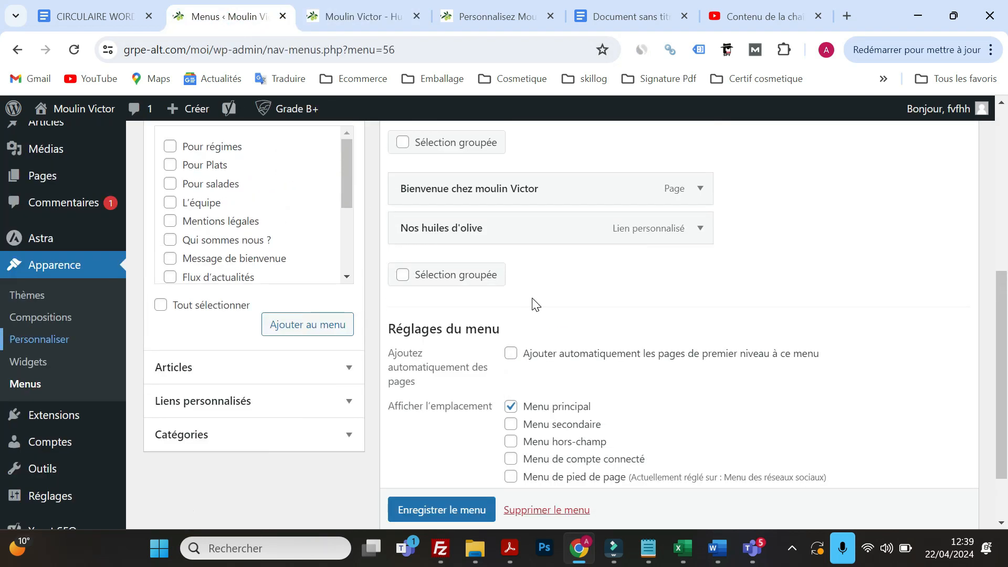
scroll(533, 303, up, 2)
click(611, 16)
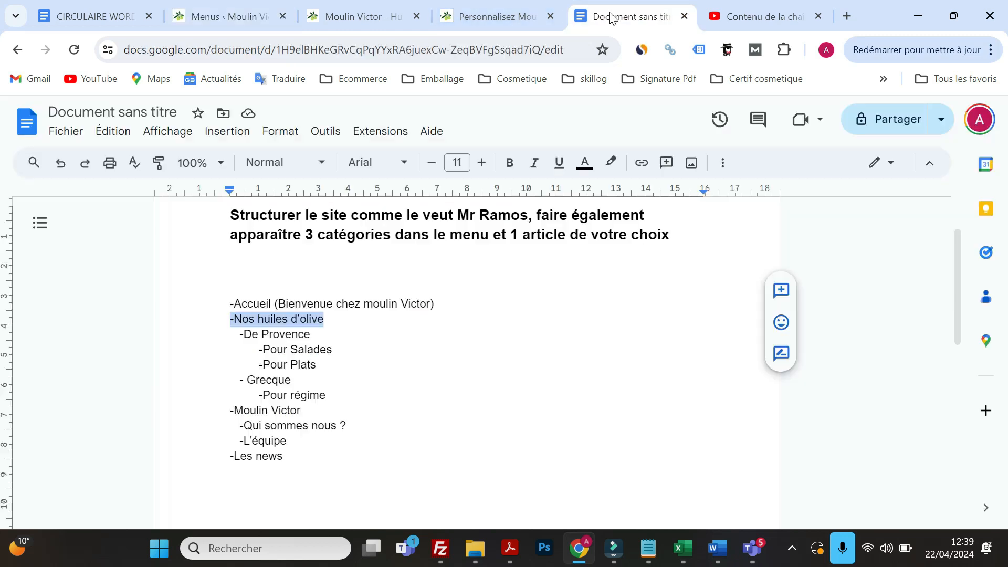
click(550, 16)
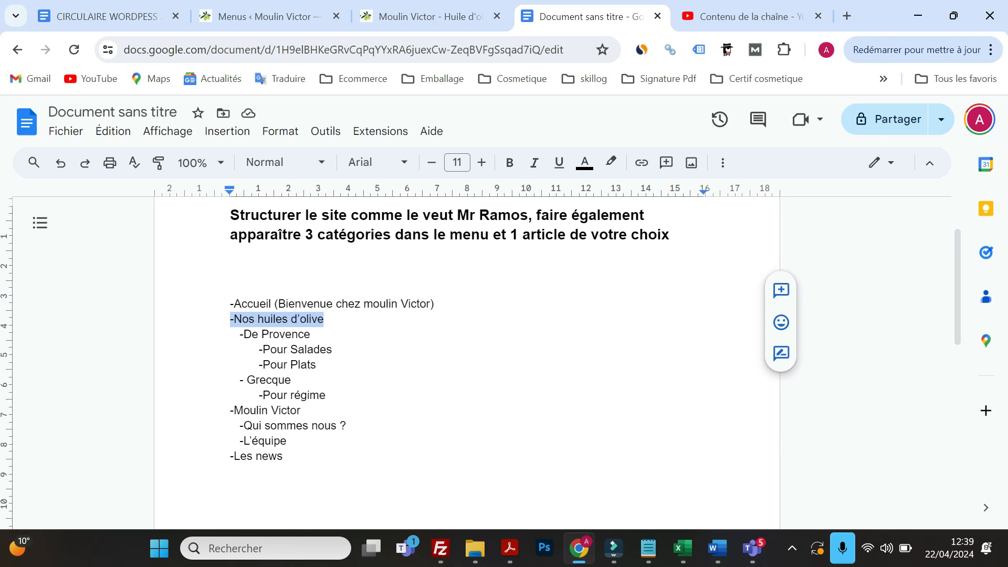
click(270, 336)
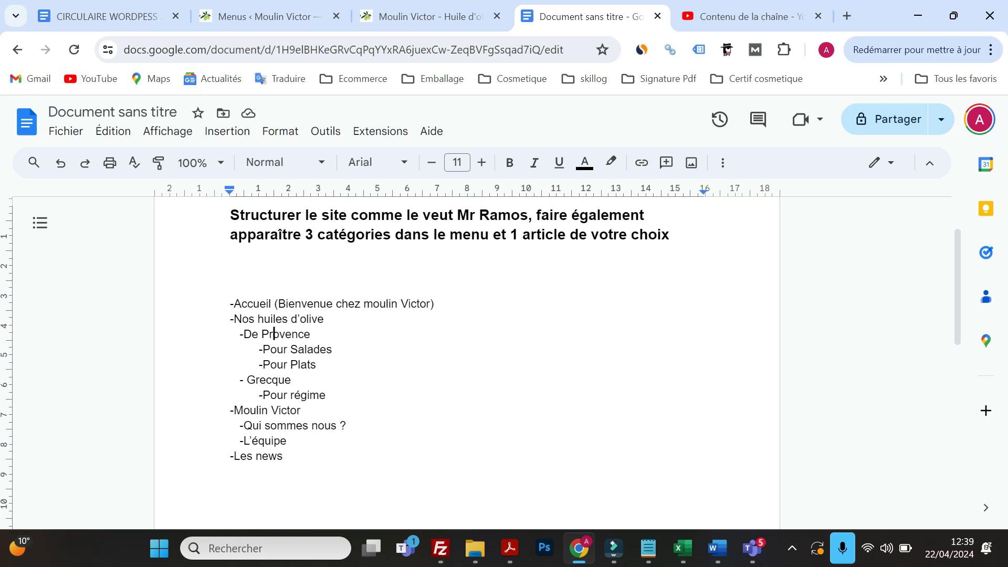
triple_click(305, 334)
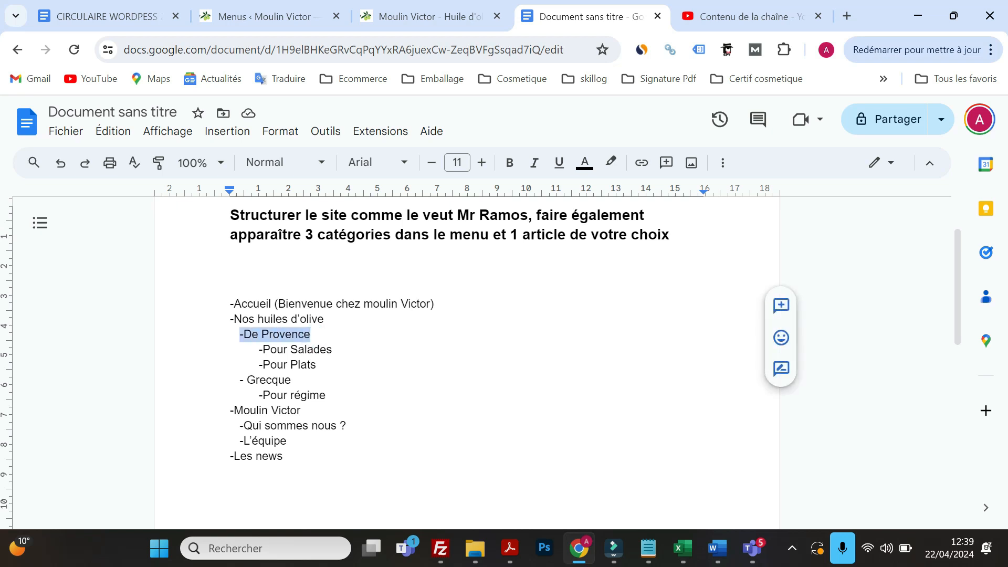
click(292, 349)
click(298, 364)
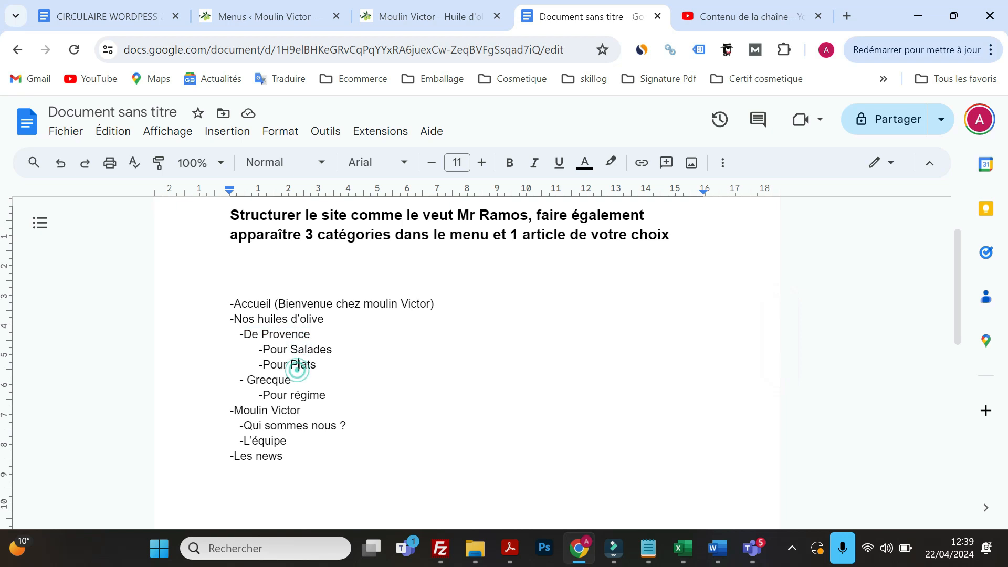
click(440, 24)
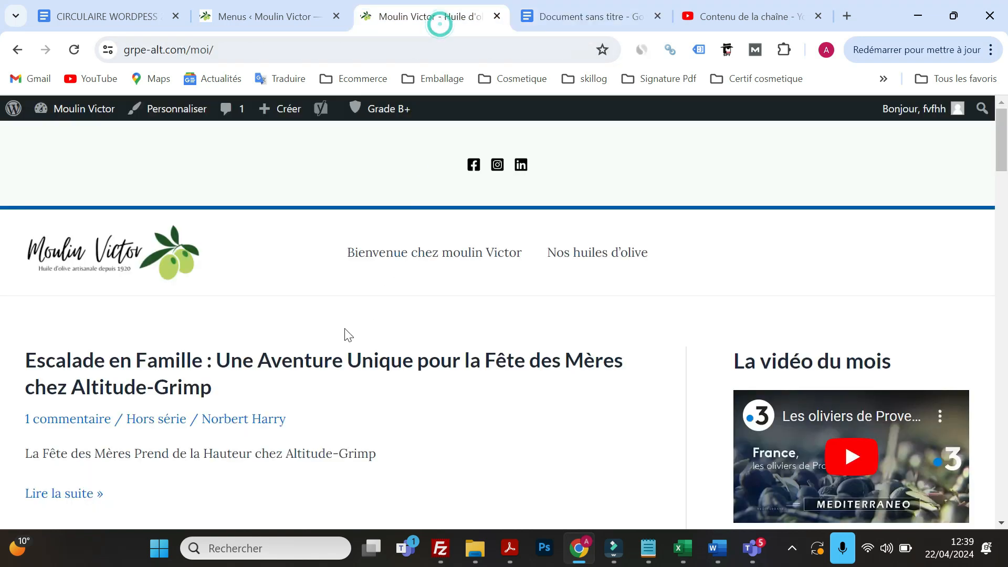
click(307, 11)
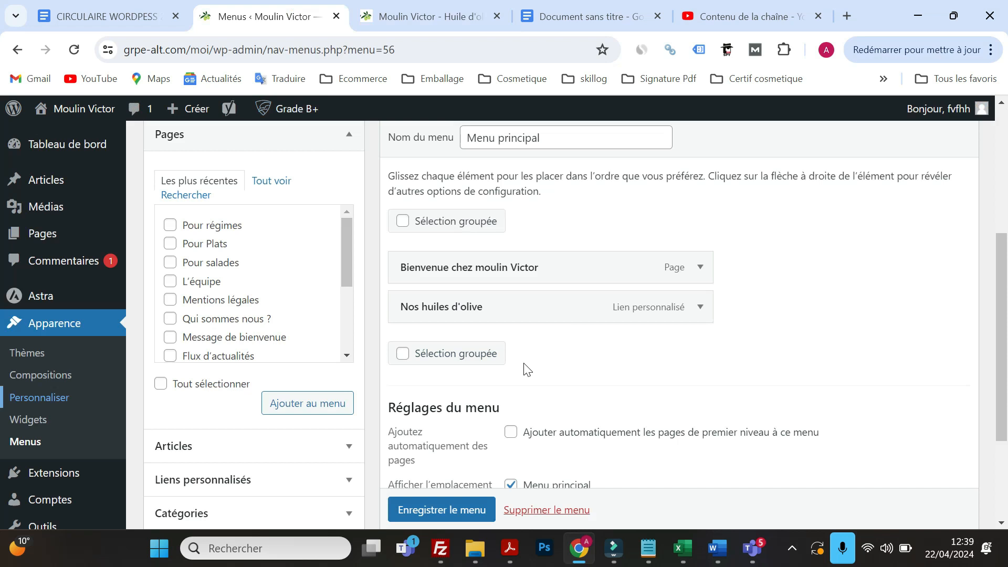
- Add a custom link with URL # and link text "De Provence" to the menu
click(287, 484)
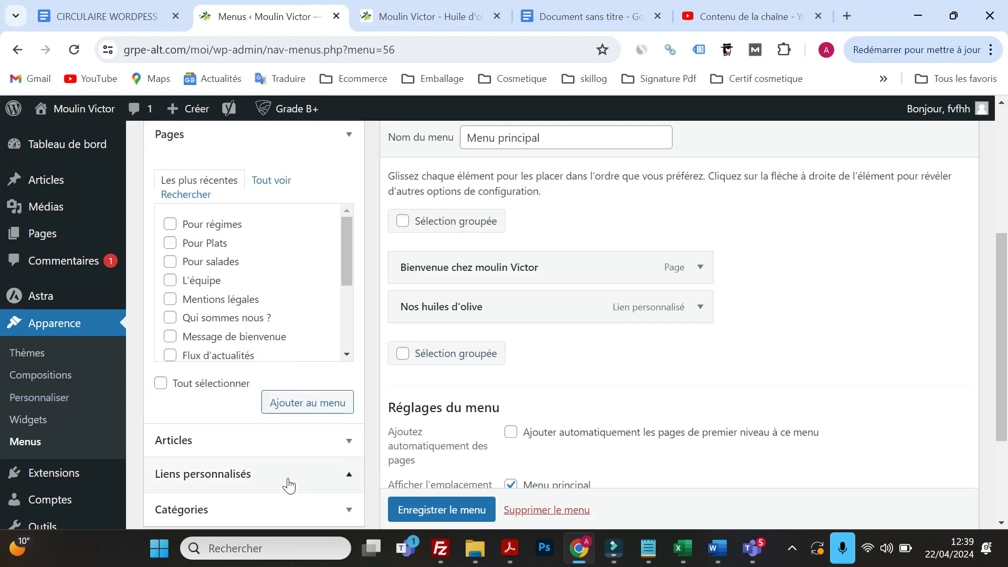
click(549, 21)
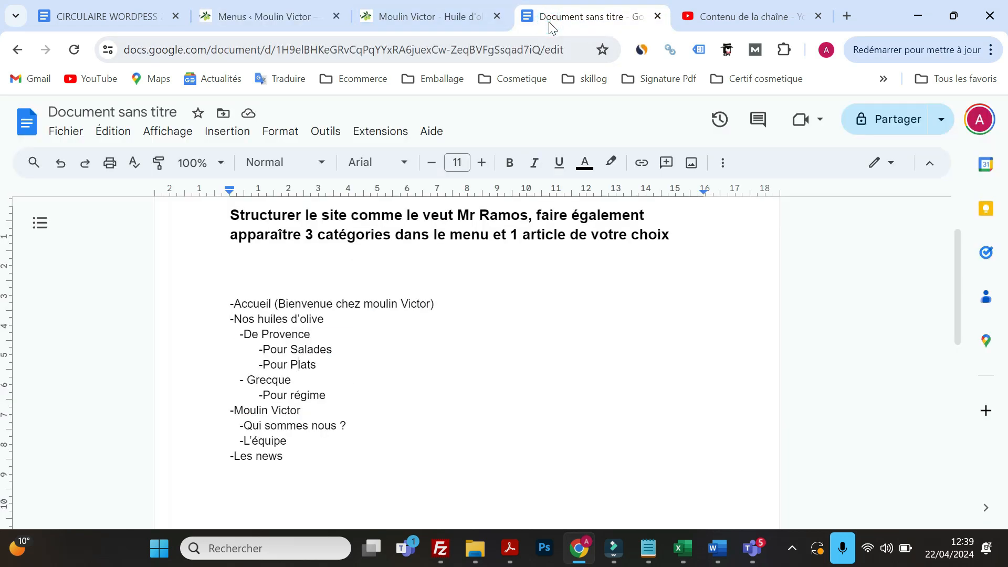
click(299, 17)
click(259, 253)
key(ctrl+a)
text(#)
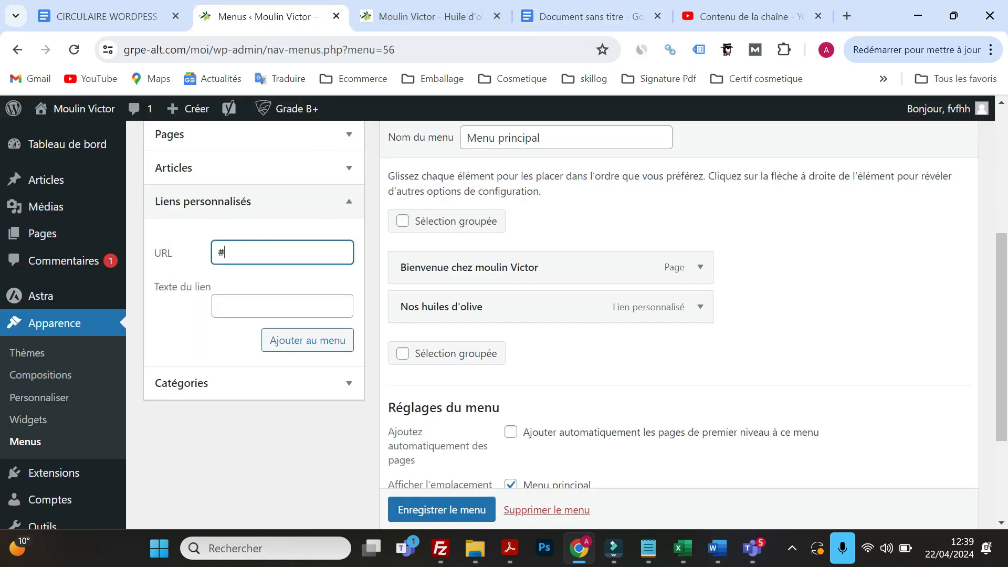
click(216, 305)
text(De)
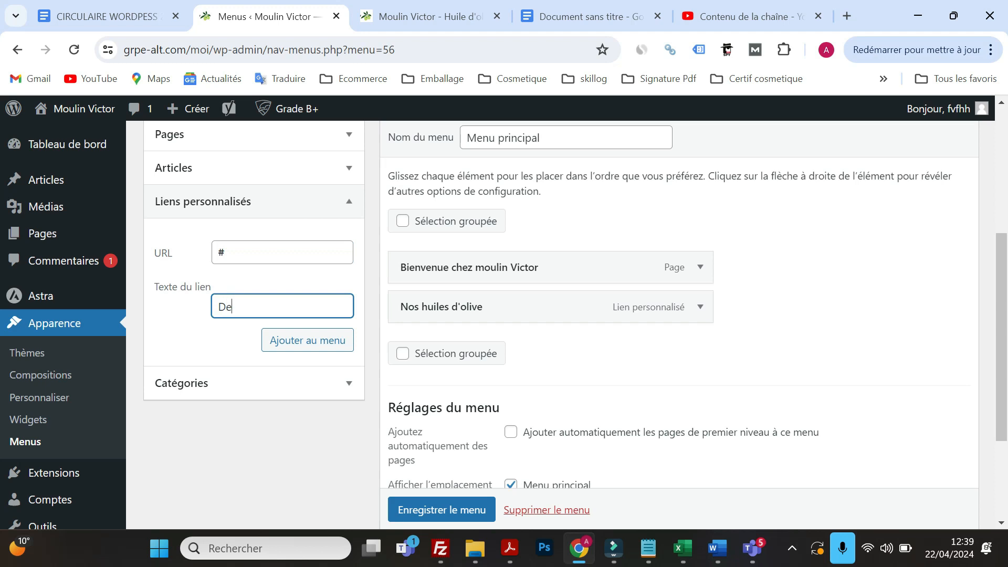
text( Provence)
click(290, 345)
- Make "De Provence" a sub-item of "Nos huiles d'olive" as in the outline document, and save the menu
click(575, 21)
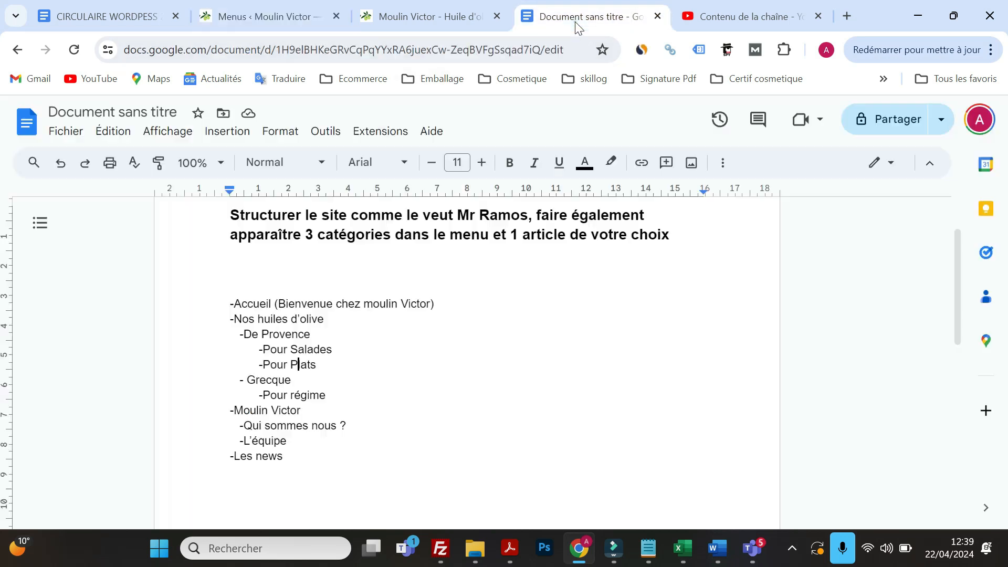
click(406, 21)
click(298, 20)
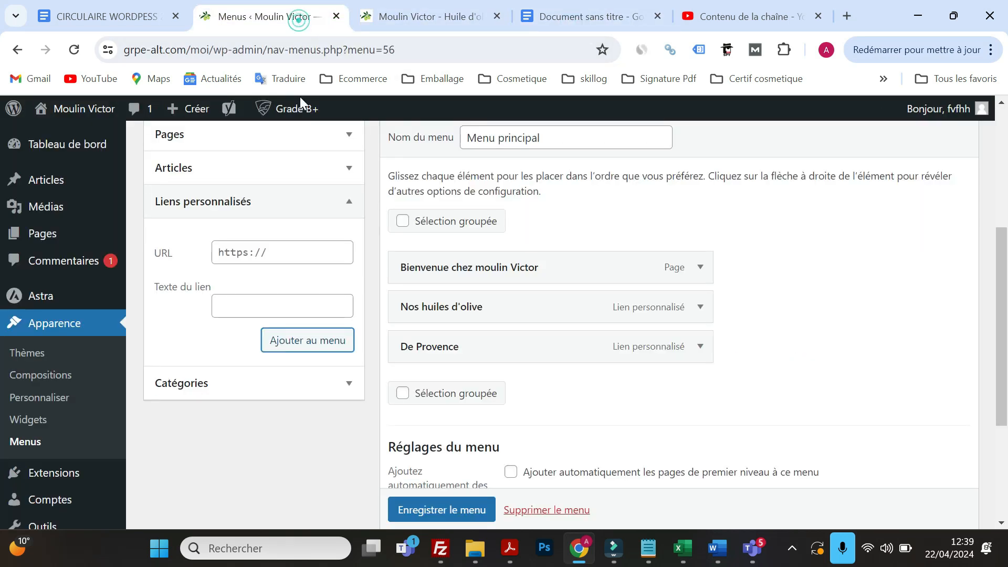
drag(405, 348, 440, 353)
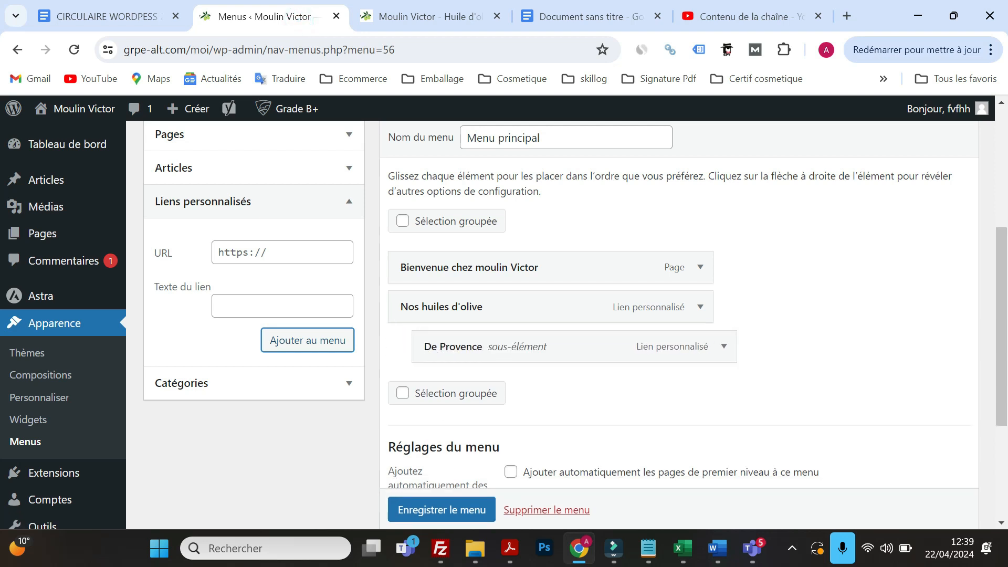
scroll(440, 508, down, 1)
click(441, 509)
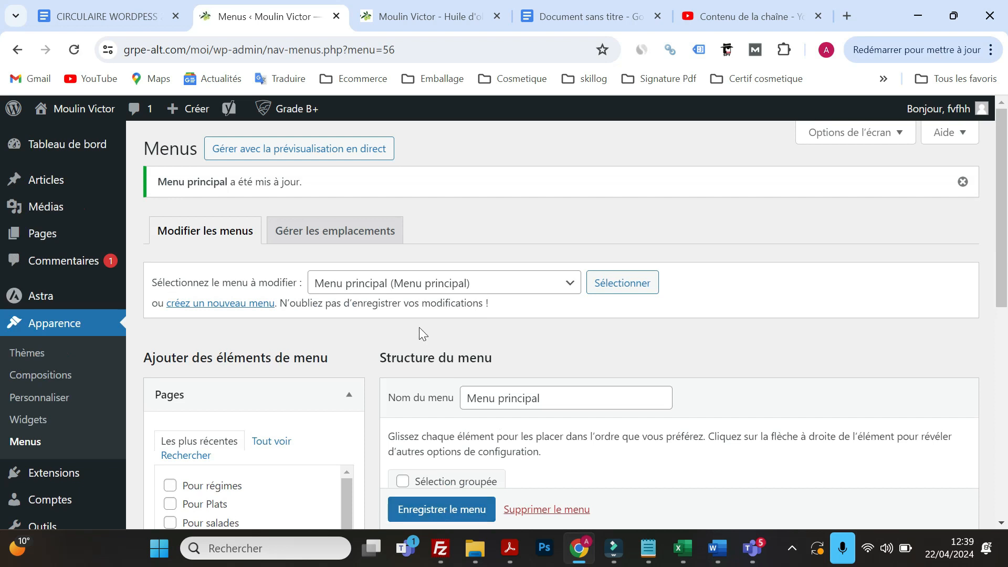
- Add the pages "Pour Plats" and "Pour salades" to the menu after checking the outline document
scroll(419, 333, down, 6)
click(543, 12)
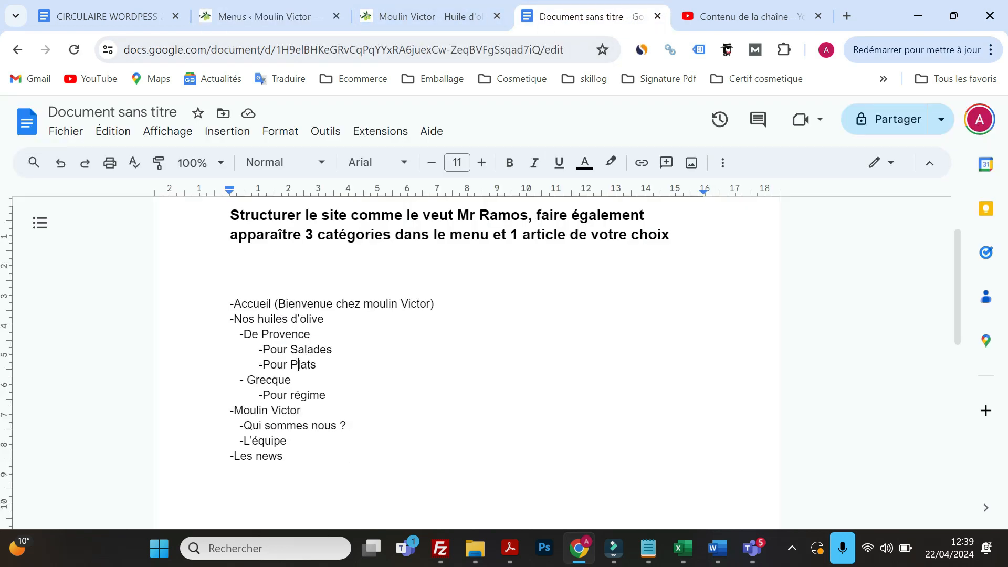
click(395, 24)
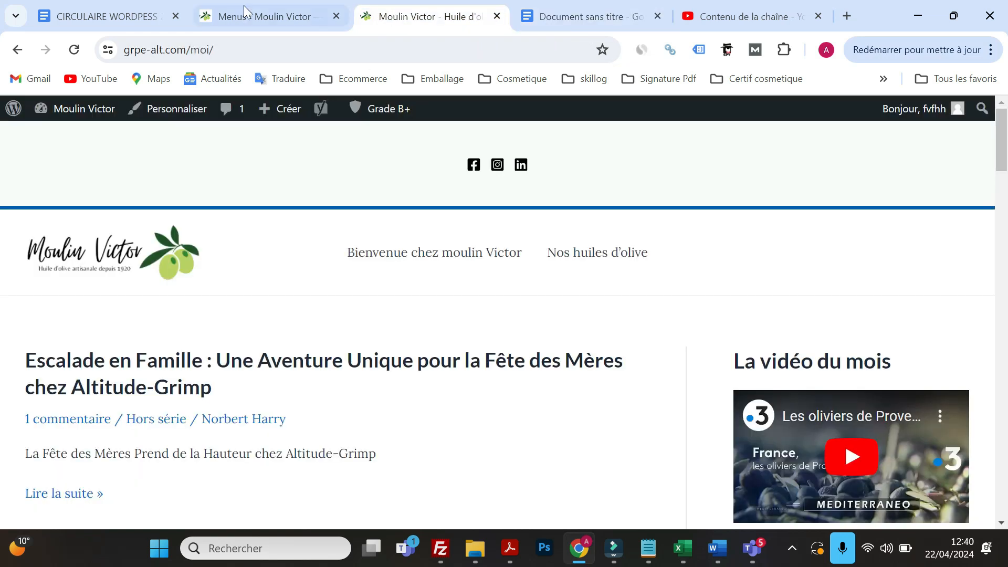
click(249, 13)
scroll(284, 284, up, 5)
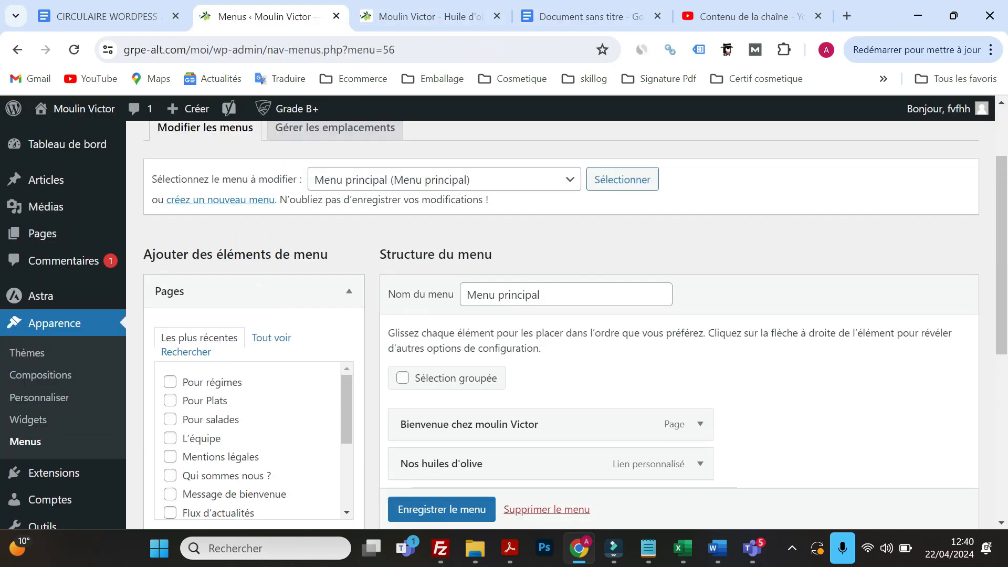
scroll(246, 363, down, 2)
click(171, 366)
click(171, 347)
click(290, 507)
- Nest "Pour salades" and "Pour Plats" in that order under "De Provence", and compare the structure with the outline document
scroll(505, 371, down, 3)
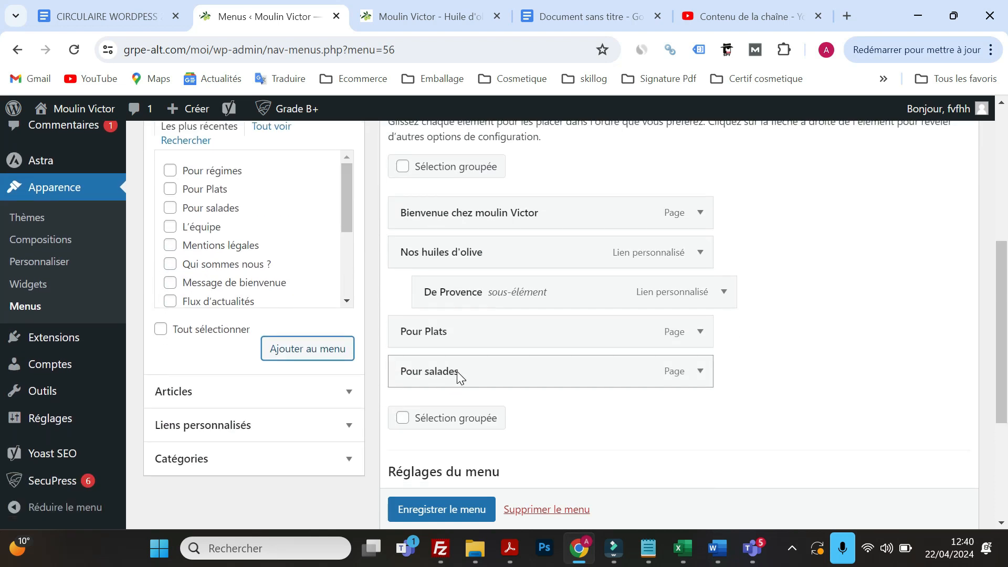
drag(459, 376, 495, 372)
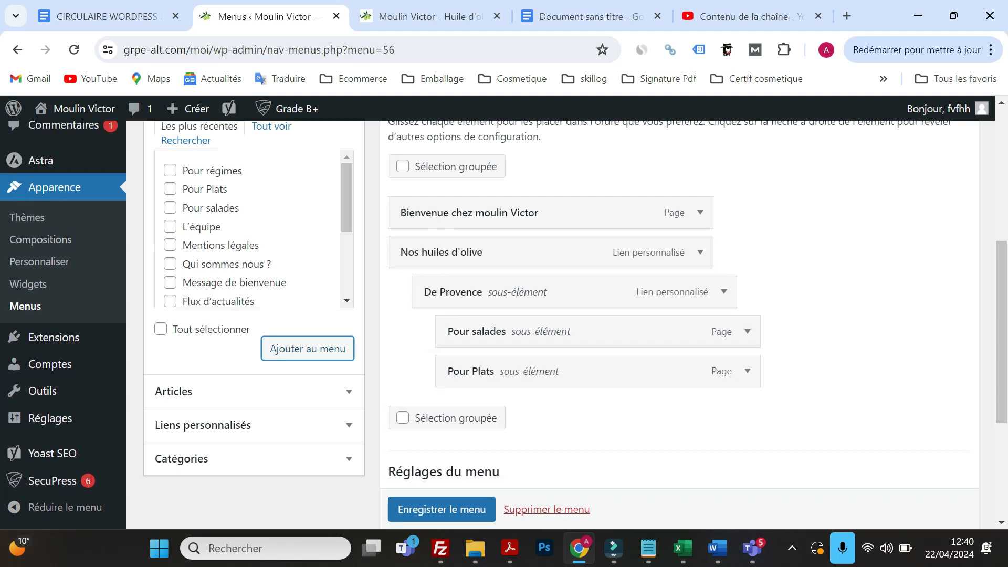
click(558, 10)
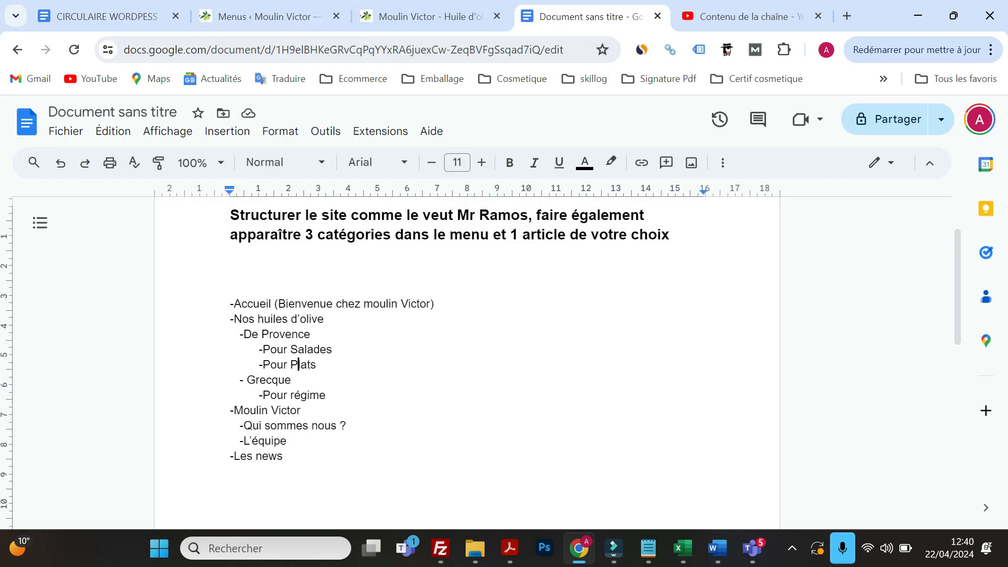
click(204, 317)
click(217, 339)
click(460, 21)
click(322, 16)
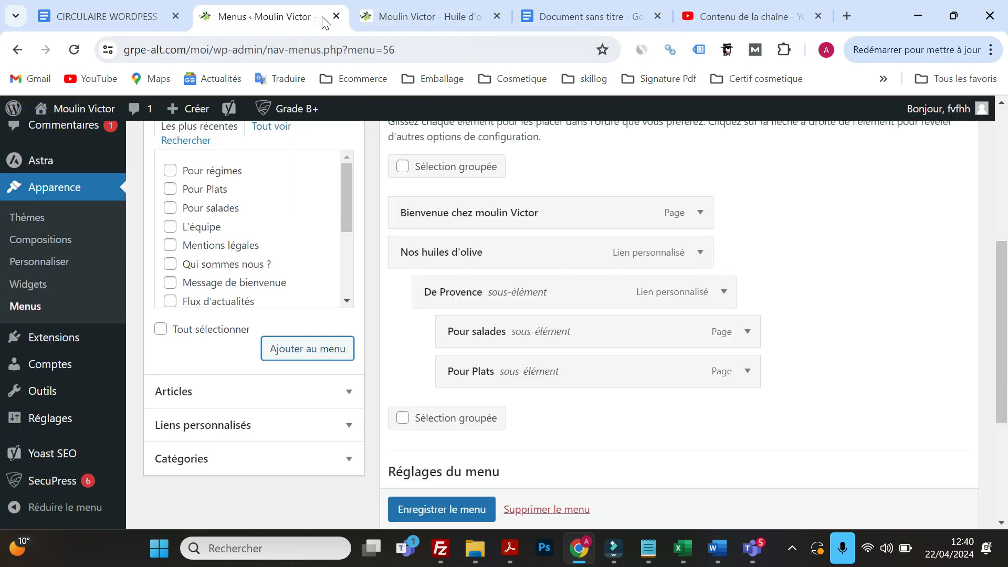
- Save the menu, then reload the live site and view the sub-items of "Nos huiles d'olive"
scroll(454, 509, down, 1)
click(452, 508)
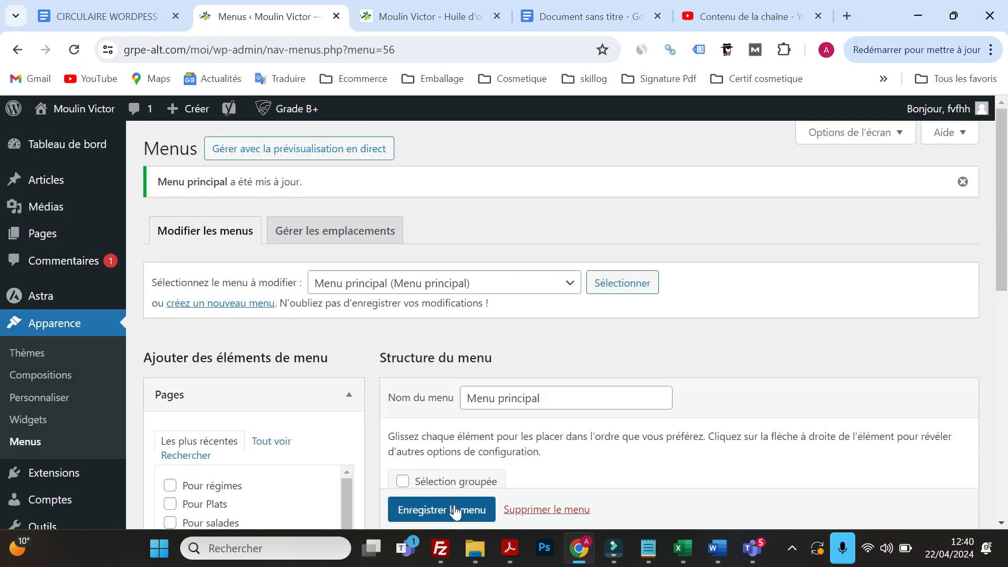
scroll(536, 357, down, 6)
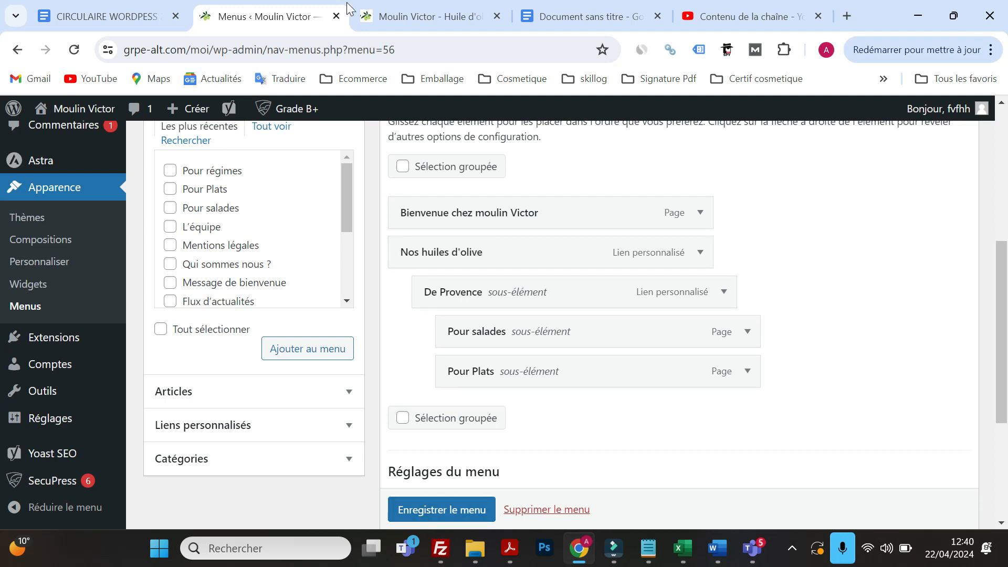
click(397, 9)
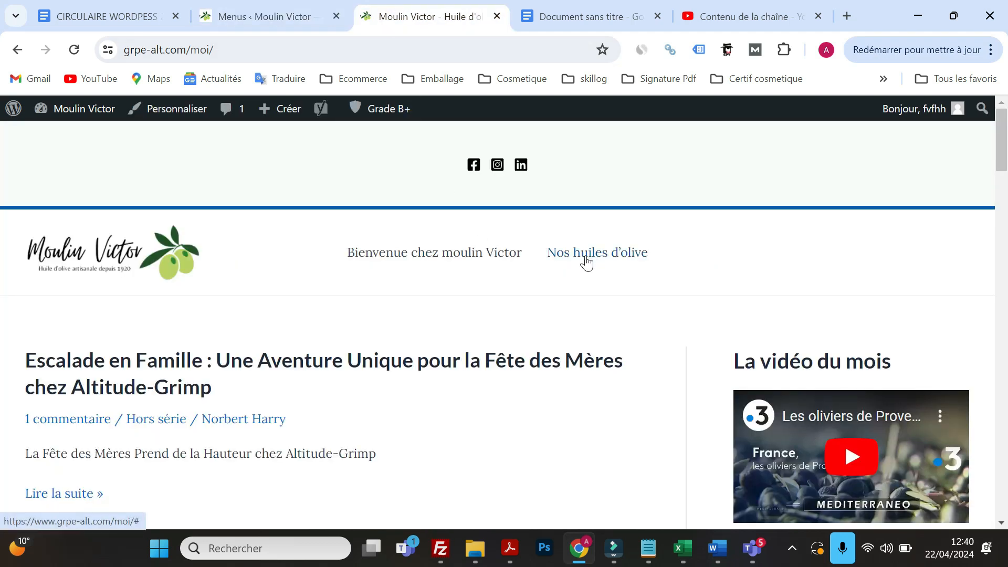
click(74, 50)
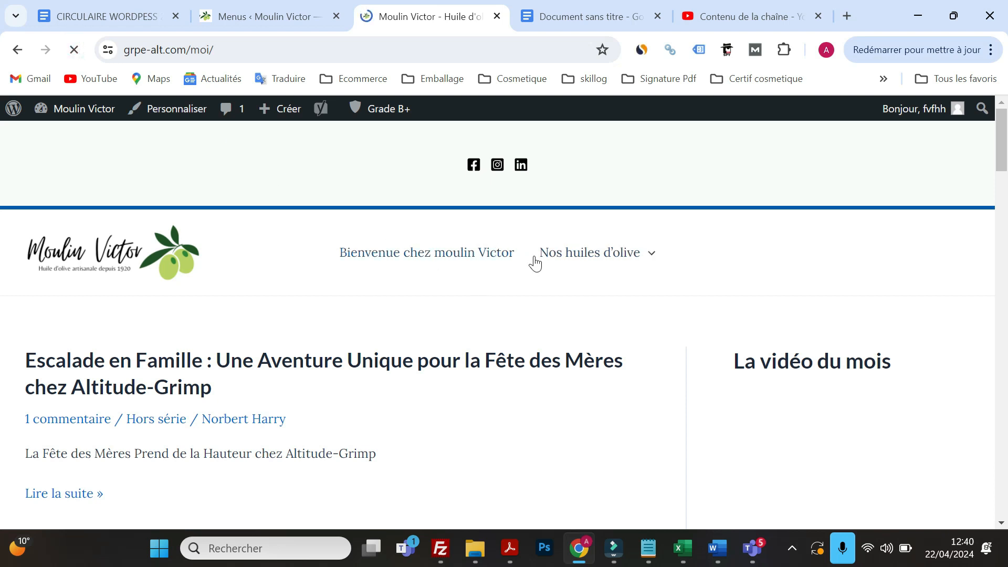
mouse_move(547, 263)
mouse_move(573, 306)
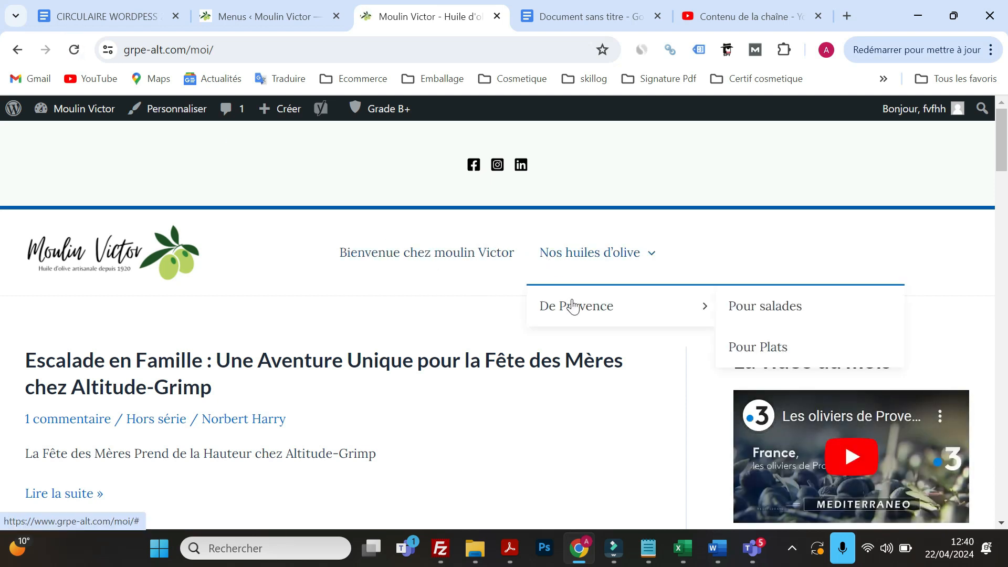
- Test the "Nos huiles d'olive" and "De Provence" placeholder links on the live site and examine the "Pour salades" and "Pour Plats" links
click(584, 262)
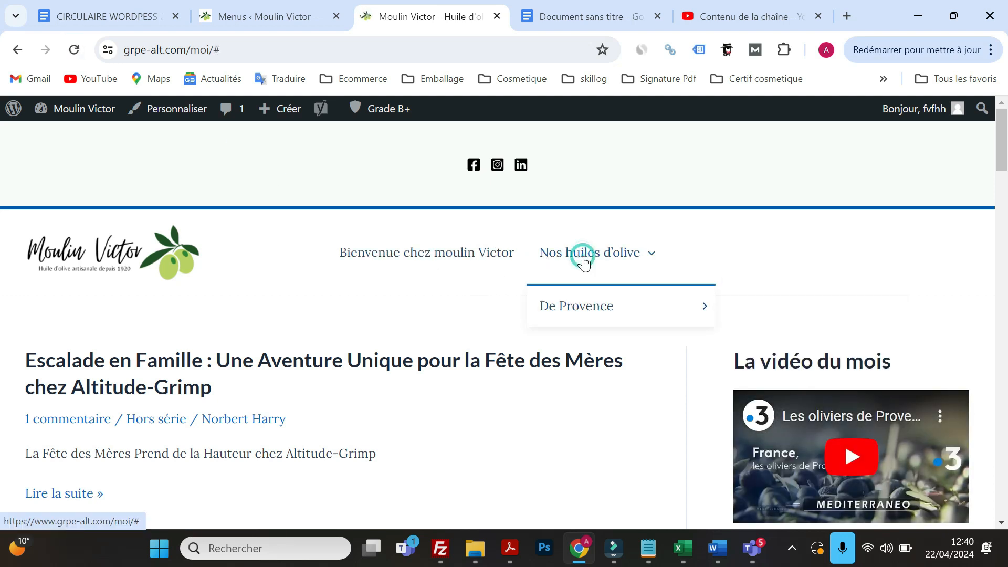
click(570, 261)
click(587, 263)
mouse_move(578, 311)
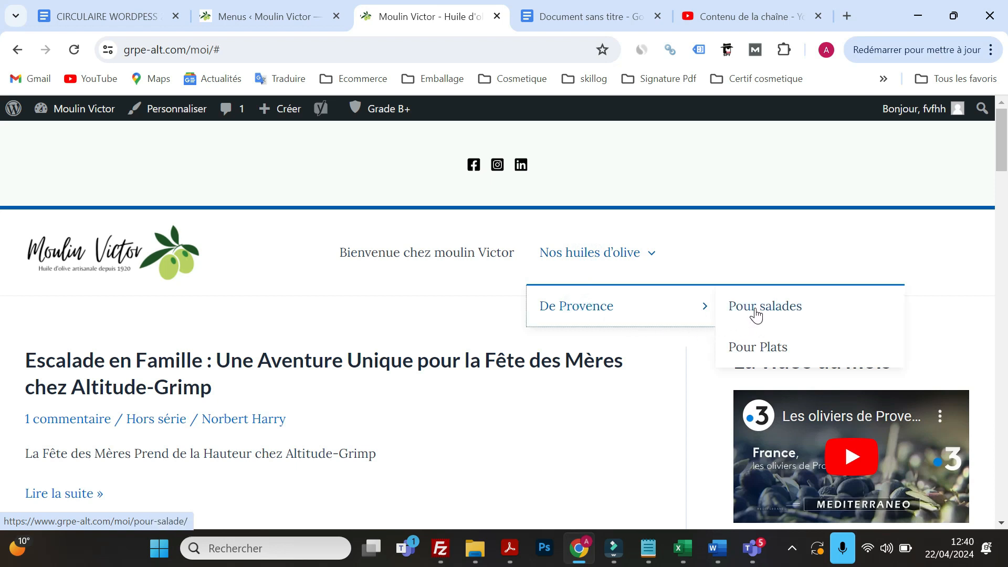
click(604, 258)
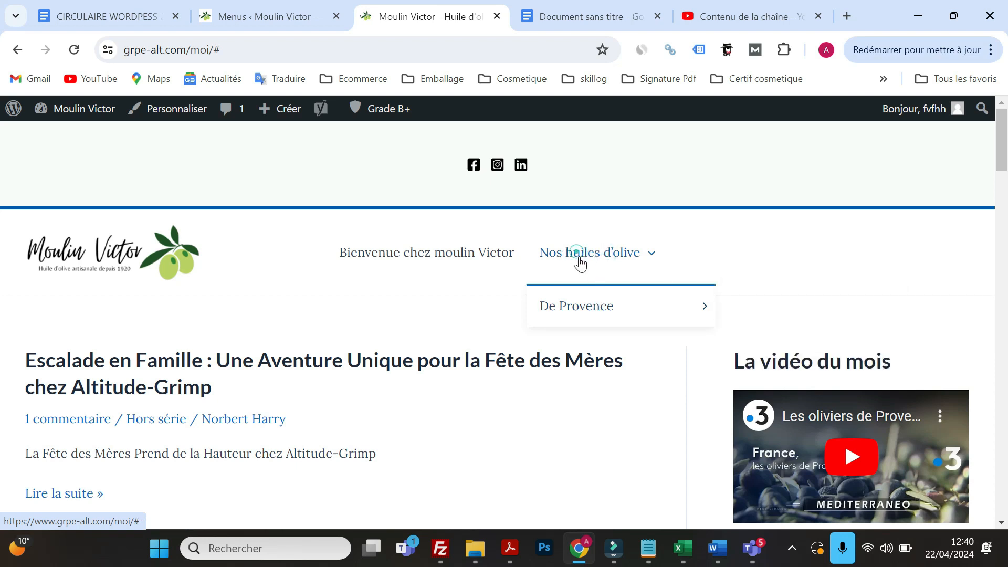
click(580, 307)
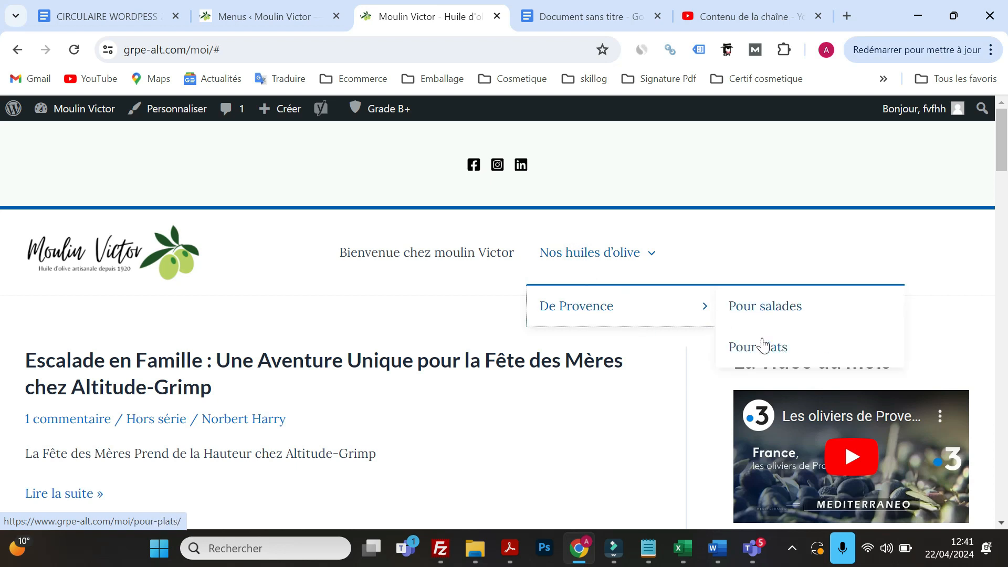
right_click(761, 314)
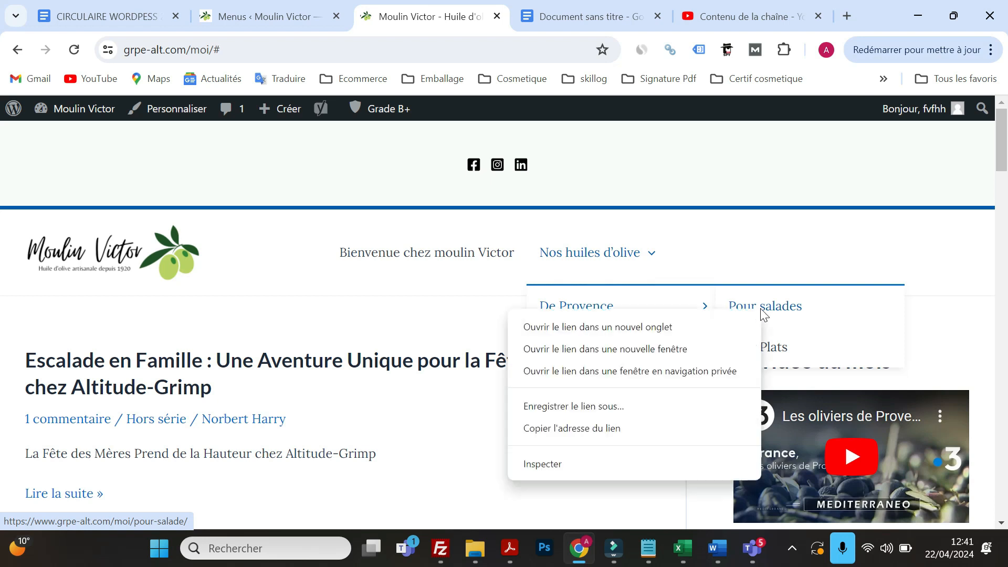
click(760, 254)
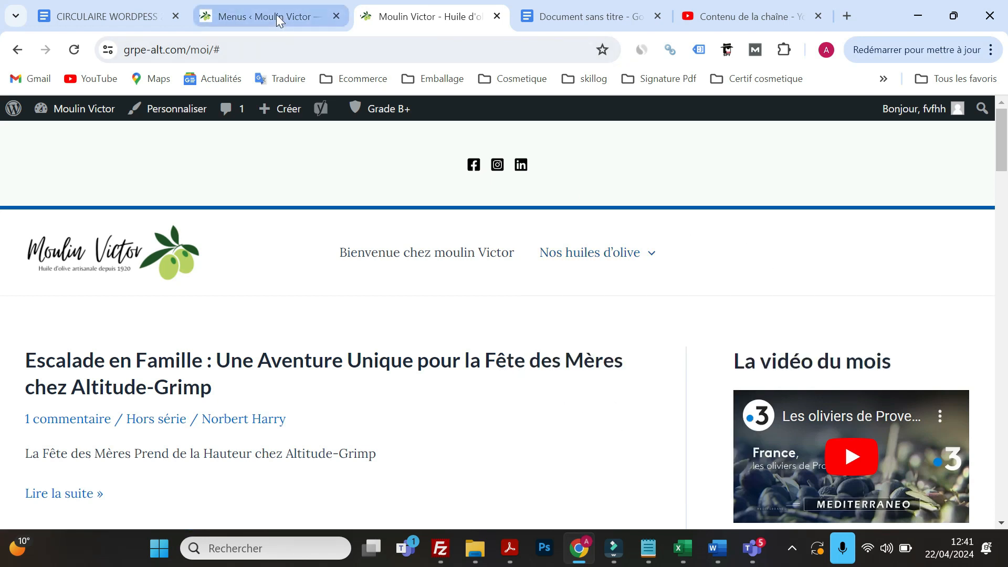
- Add a custom link with URL # and link text "Grecque" to the menu, following the outline document
click(537, 17)
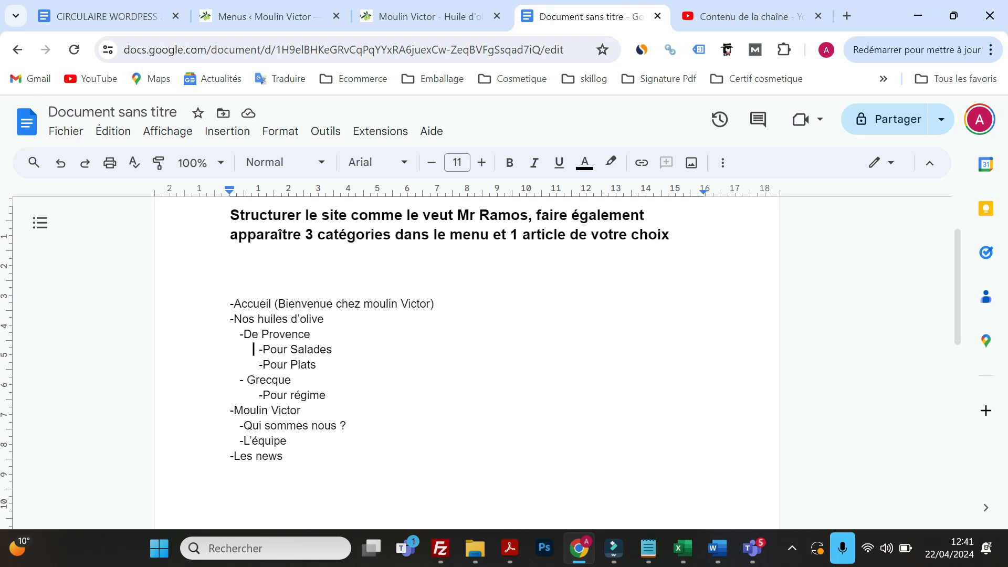
click(411, 15)
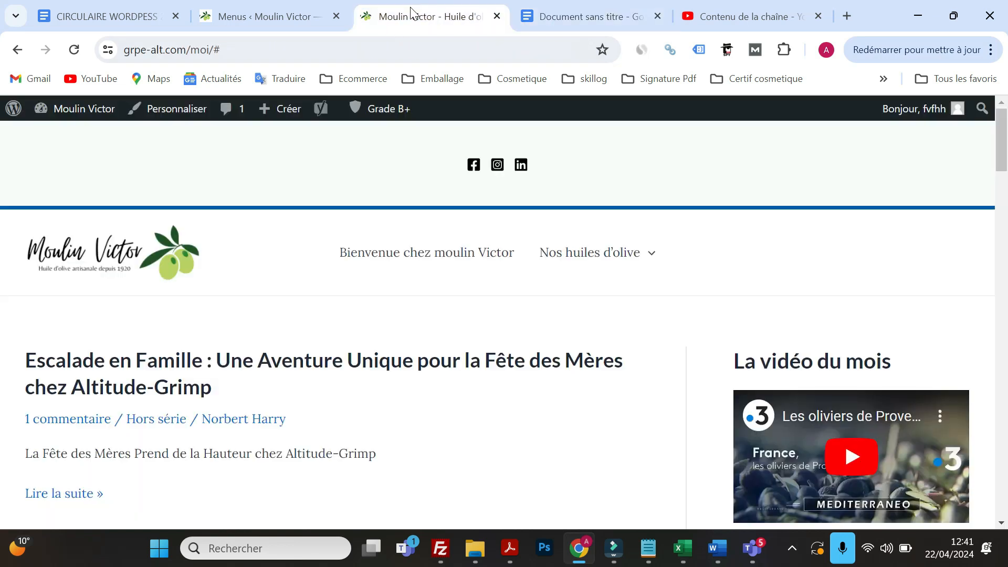
click(273, 15)
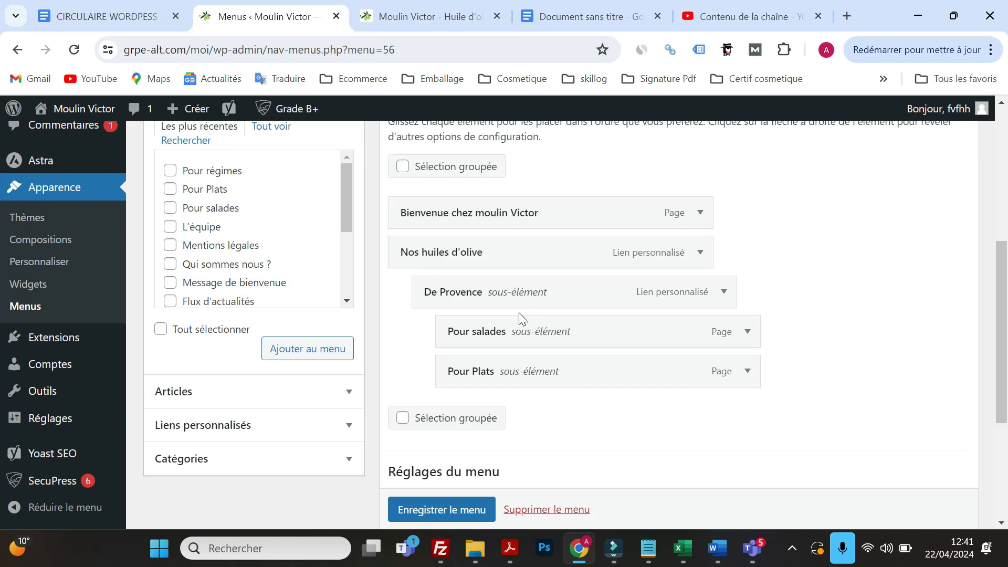
scroll(520, 315, down, 1)
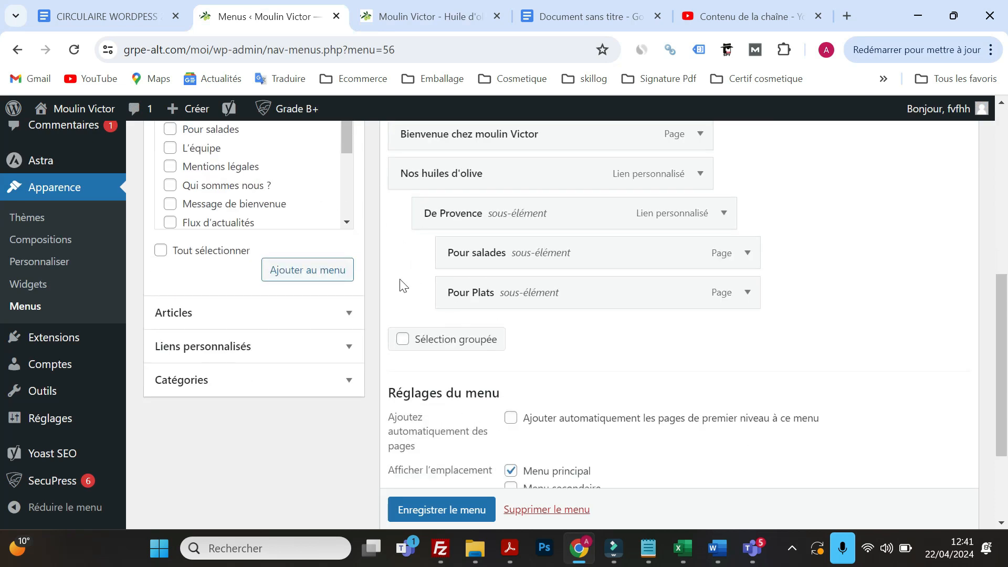
click(265, 344)
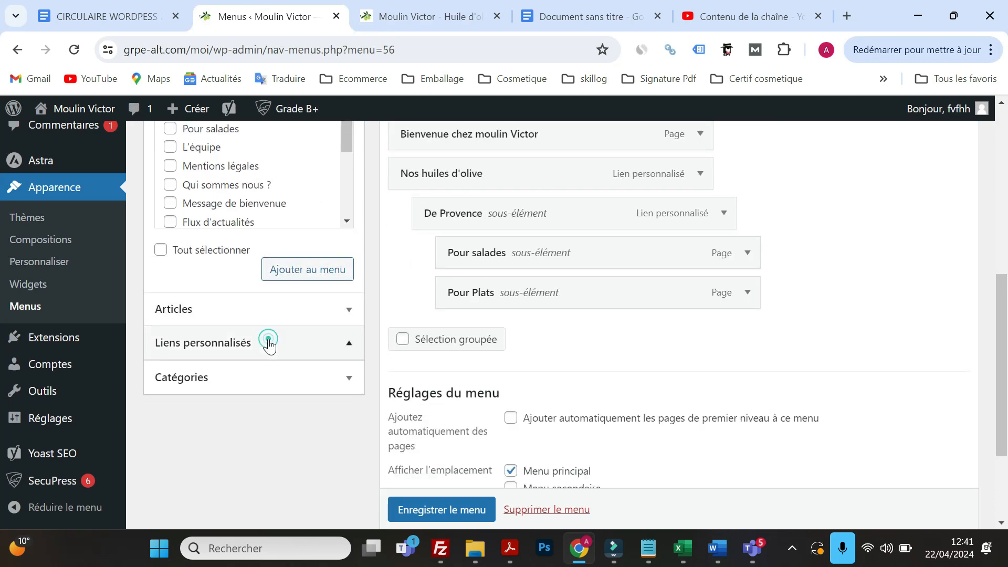
click(578, 4)
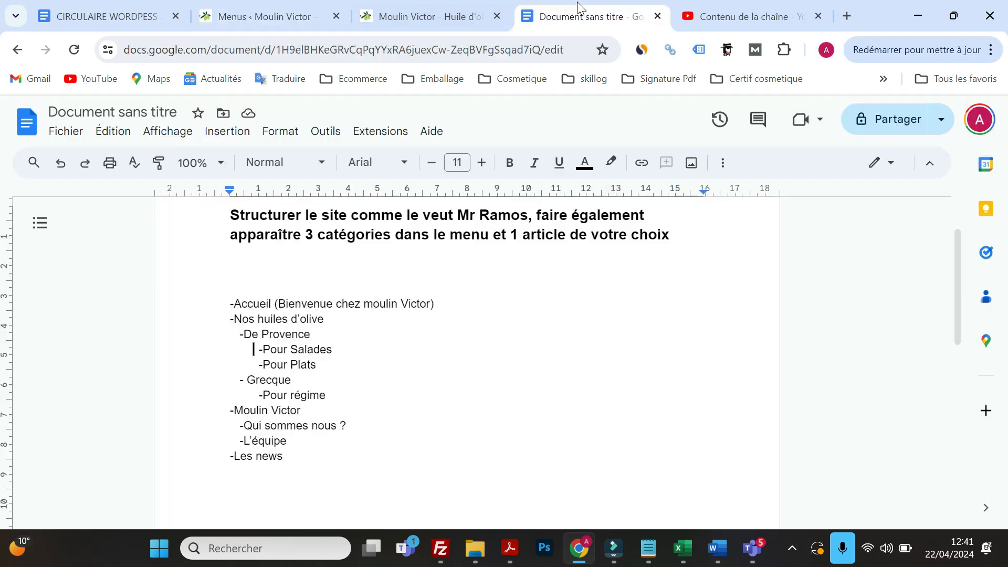
click(268, 16)
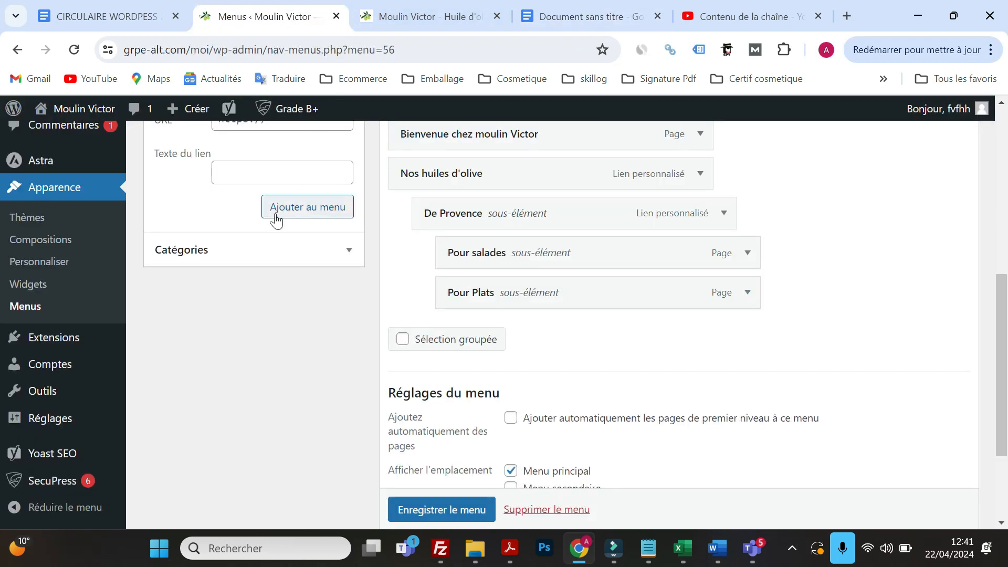
scroll(249, 261, up, 3)
click(243, 328)
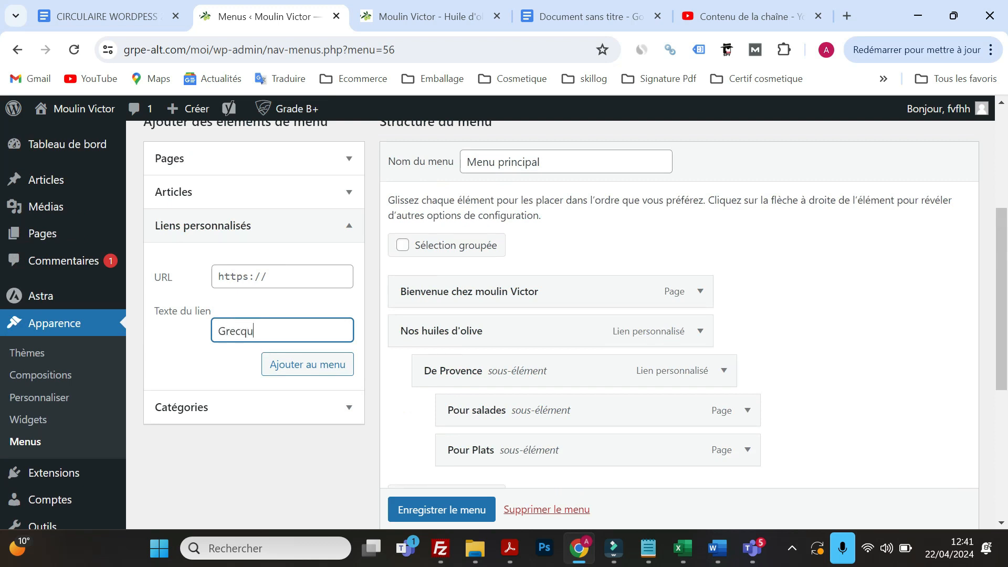
click(269, 284)
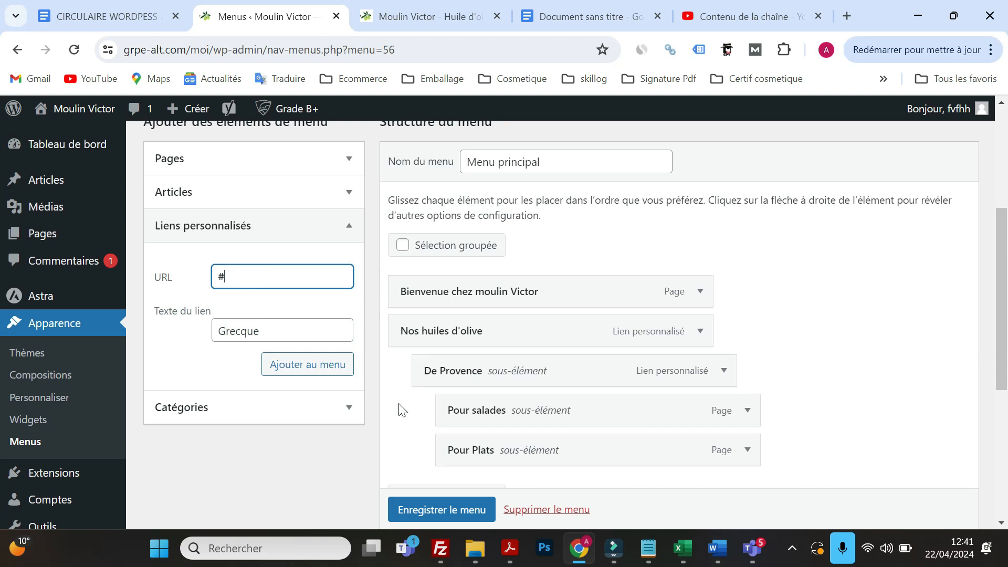
click(307, 366)
- Make "Grecque" a sub-item of "Nos huiles d'olive", at the same level as "De Provence", and save the menu
scroll(512, 367, down, 1)
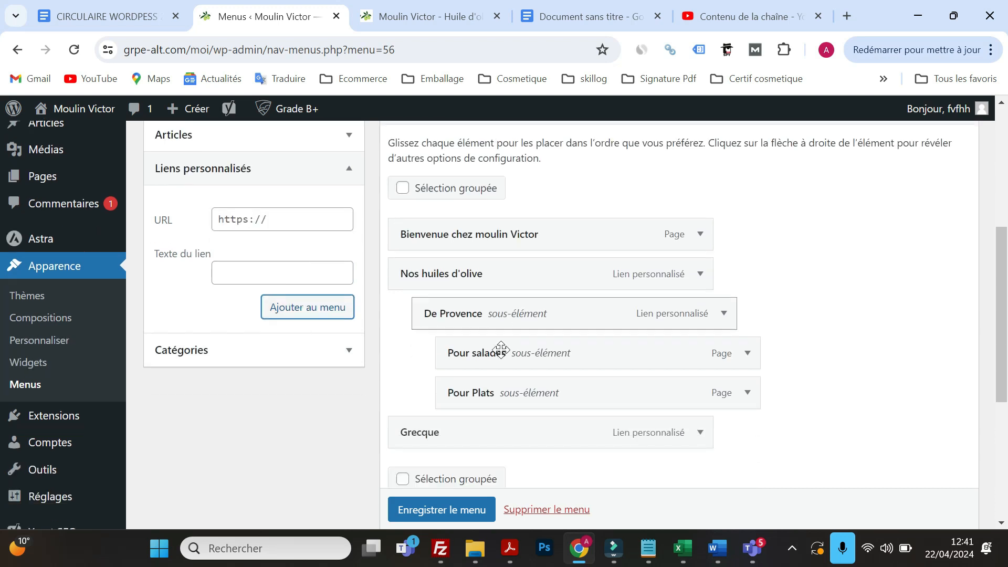
scroll(502, 349, down, 2)
drag(432, 338, 452, 339)
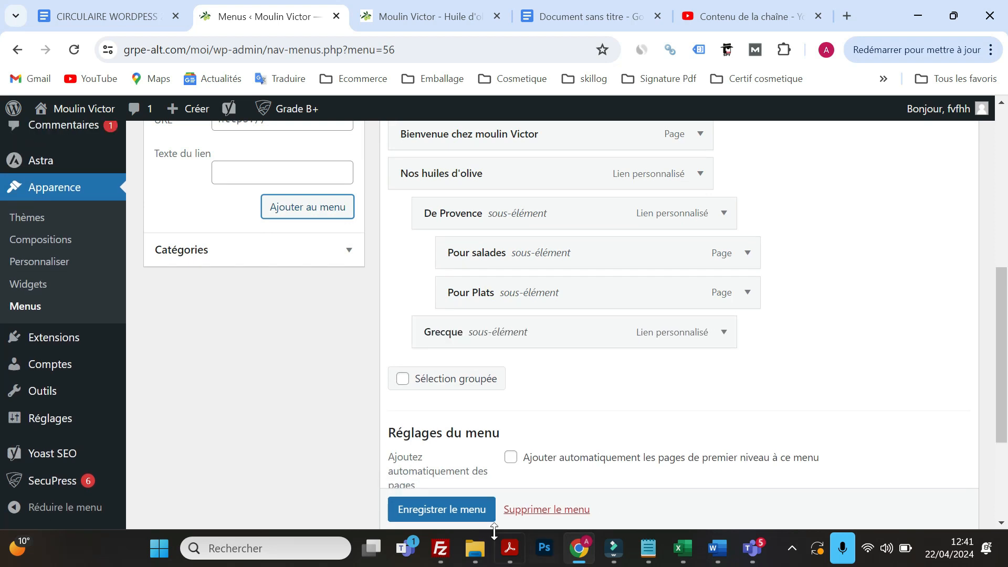
scroll(472, 512, down, 1)
click(462, 509)
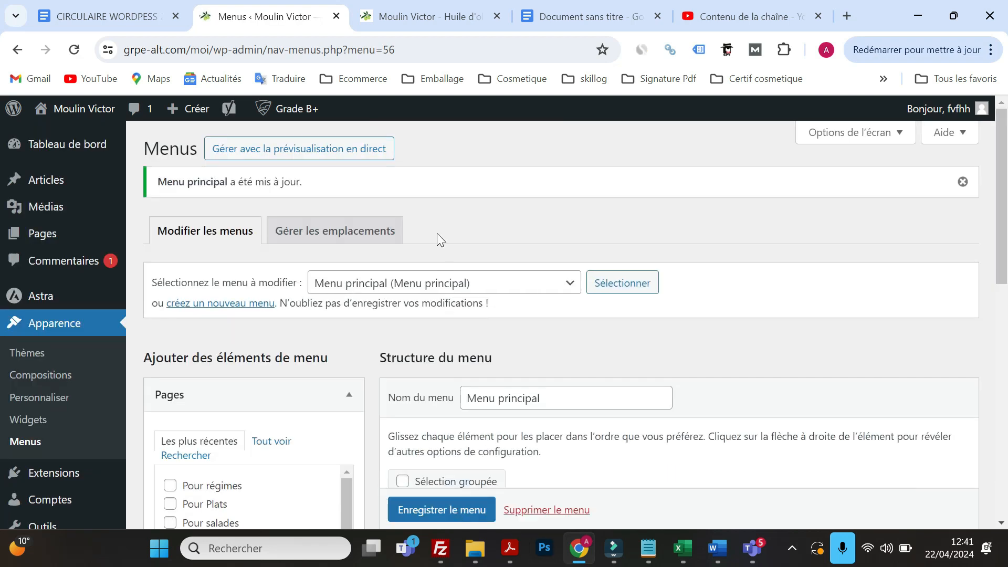
- Add the page "Pour régimes" to the menu after checking the outline document
click(395, 17)
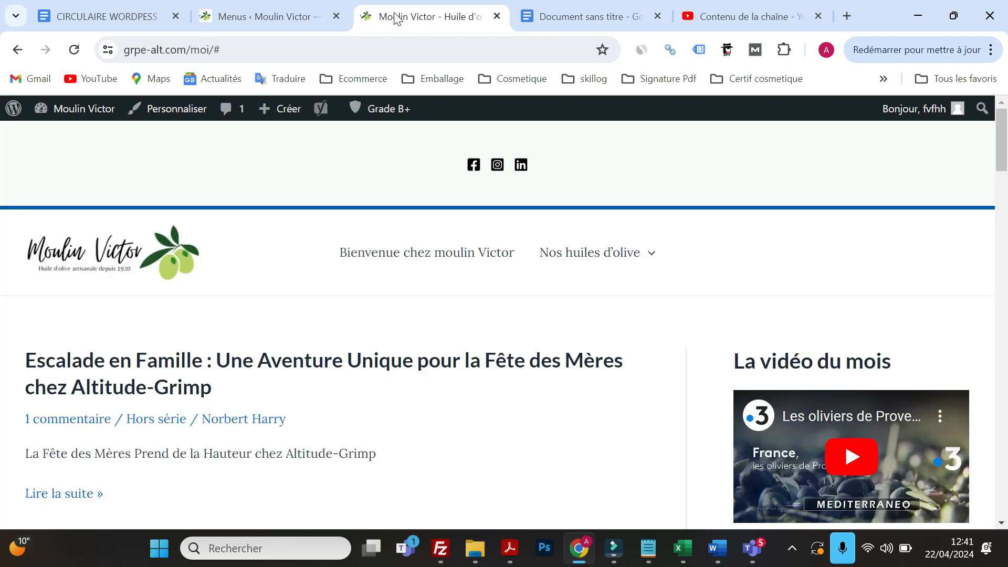
click(549, 14)
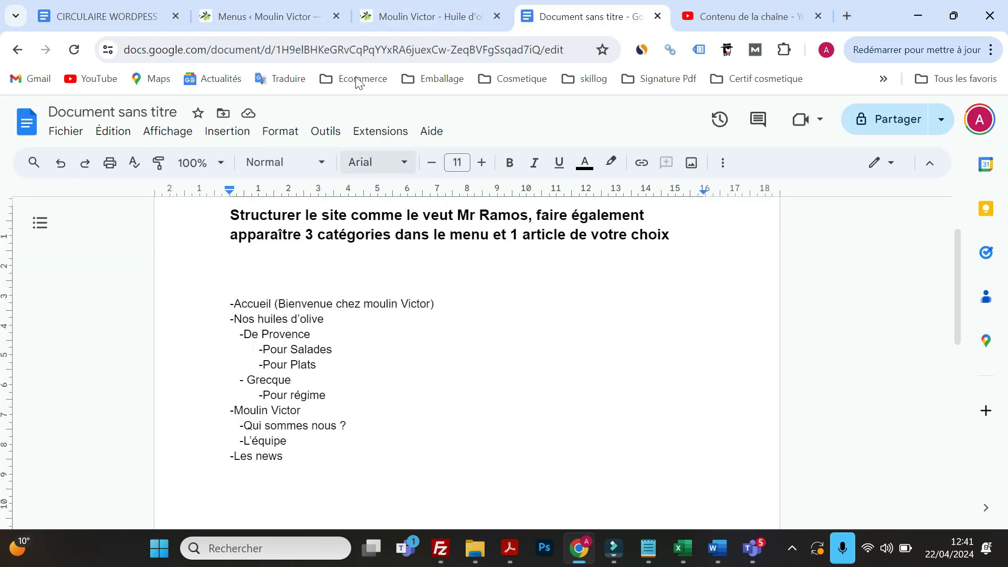
click(430, 18)
click(289, 18)
scroll(424, 284, down, 5)
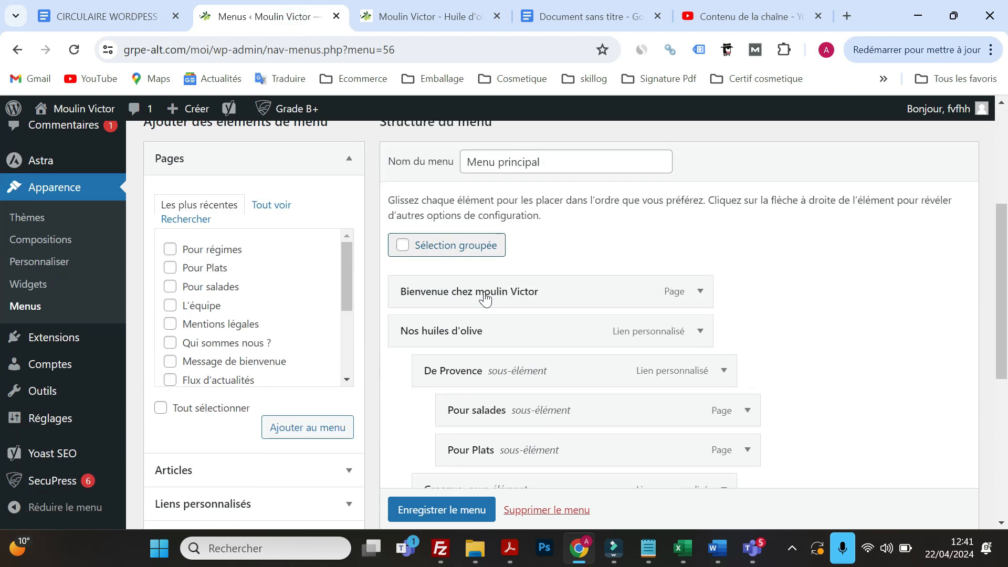
scroll(270, 315, up, 5)
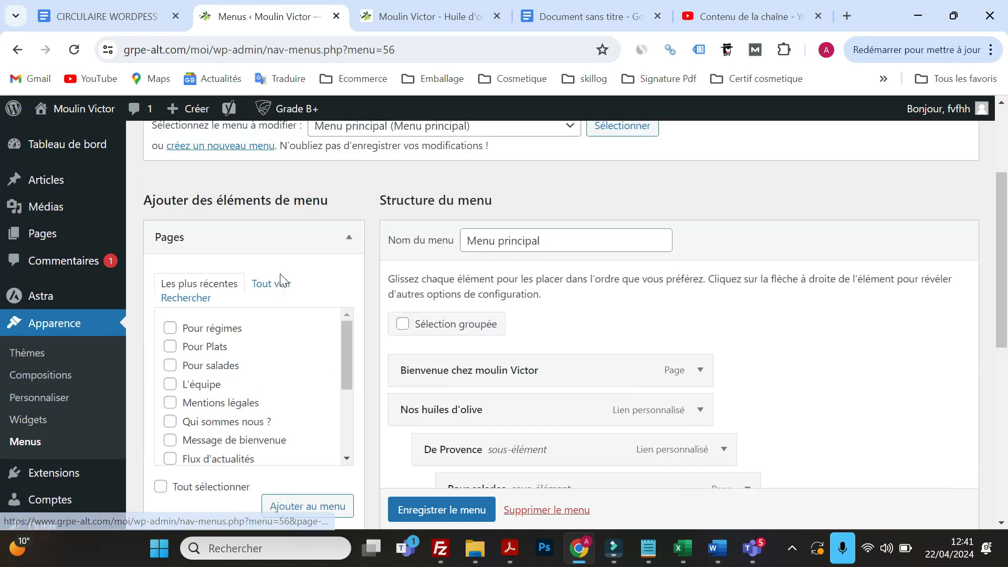
click(170, 328)
scroll(304, 379, down, 1)
scroll(304, 379, down, 2)
click(330, 506)
- Nest "Pour régimes" under "Grecque", compare the structure with the outline document, and save the menu
scroll(527, 354, down, 4)
scroll(527, 354, down, 1)
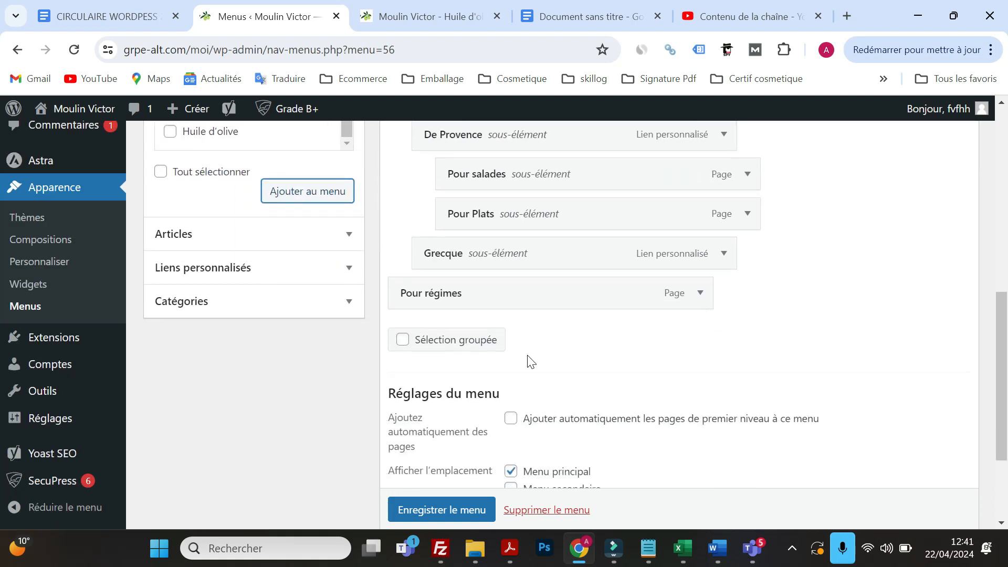
drag(441, 293, 505, 292)
click(577, 18)
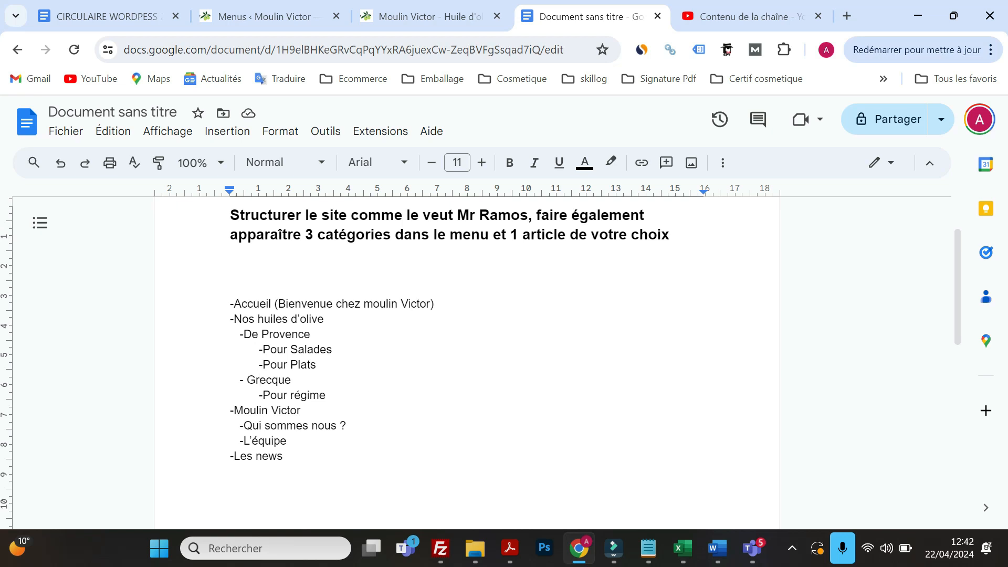
click(407, 21)
click(286, 26)
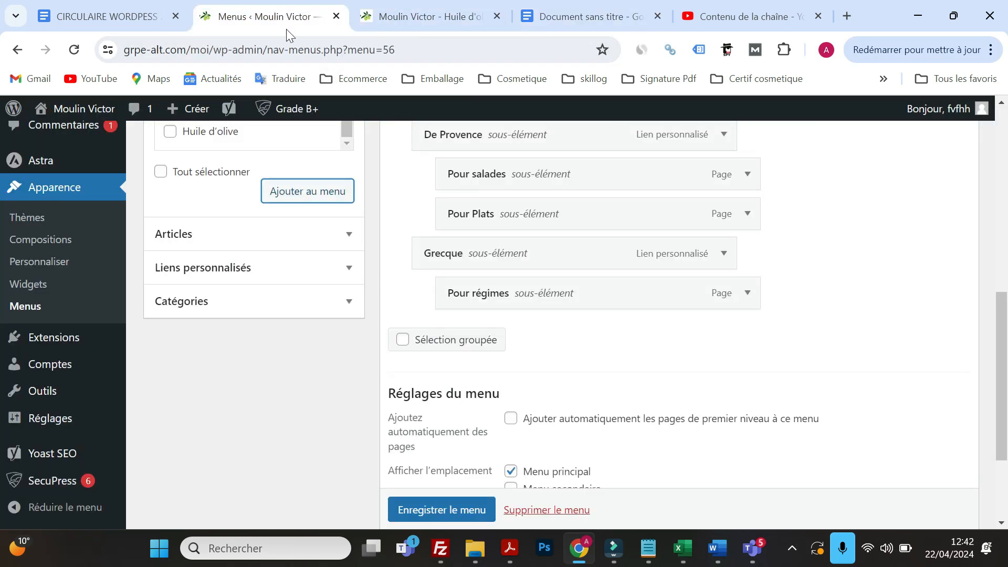
click(432, 512)
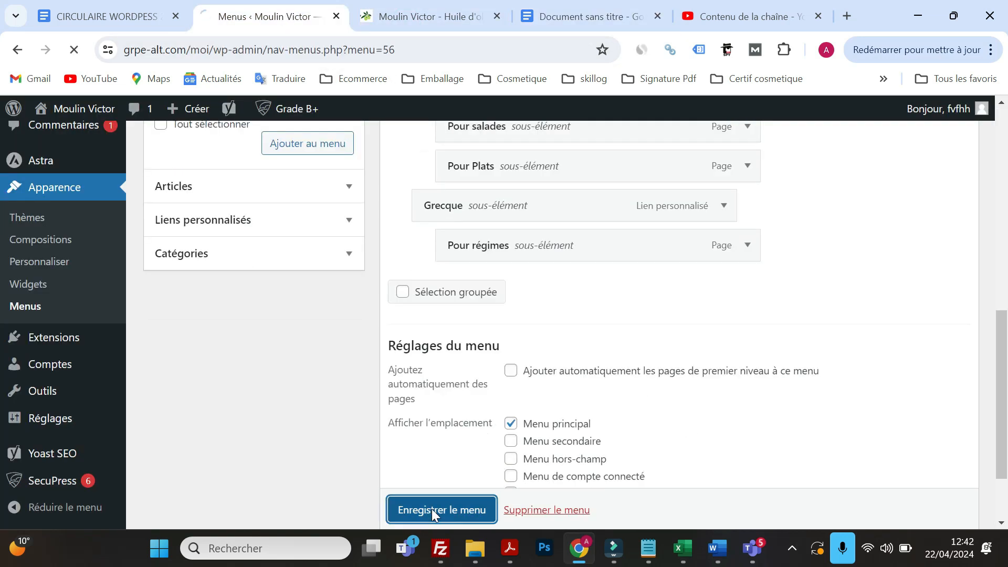
- Reload the live site and check the sub-items of "De Provence" and "Grecque" under "Nos huiles d'olive"
click(418, 16)
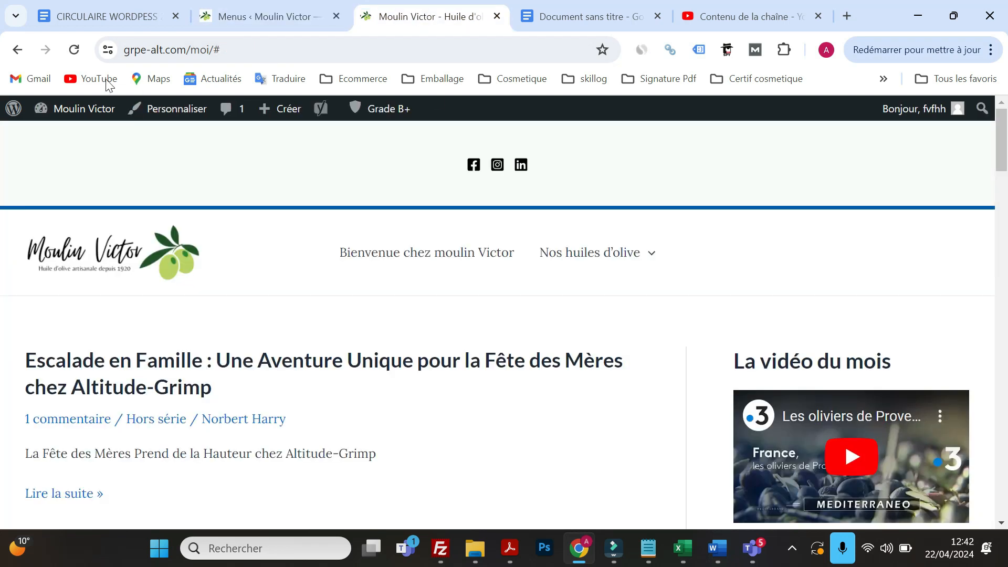
click(74, 49)
mouse_move(572, 272)
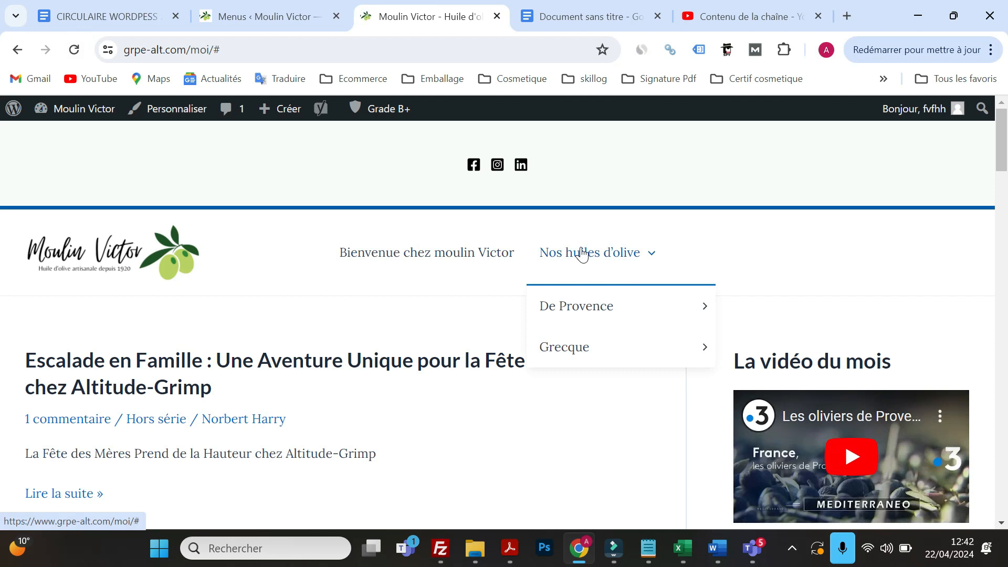
mouse_move(570, 309)
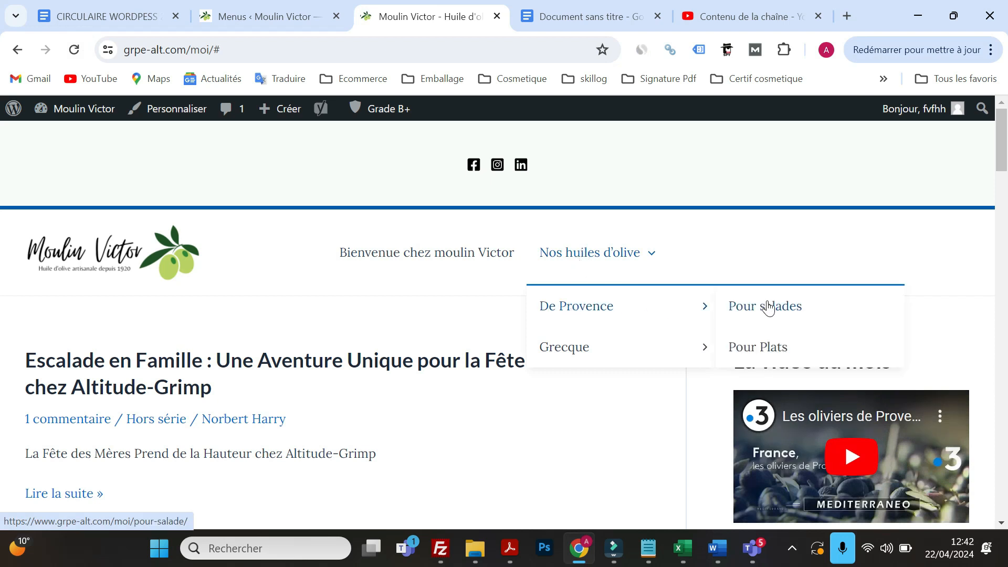
mouse_move(551, 355)
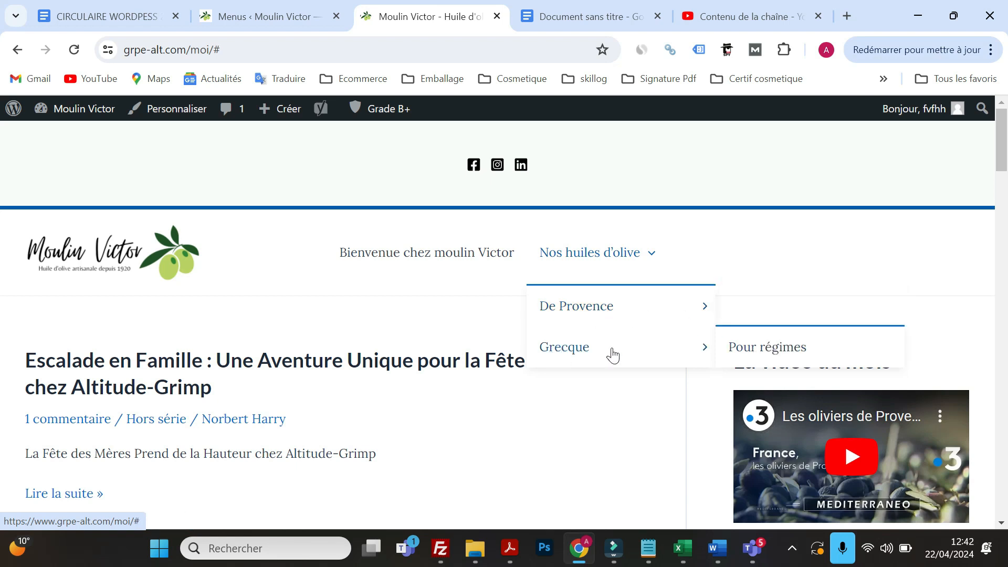
- Examine the third-level entries "Pour salades", "Pour Plats" and "Pour régimes" in the live site's "Nos huiles d'olive" menu
mouse_move(602, 328)
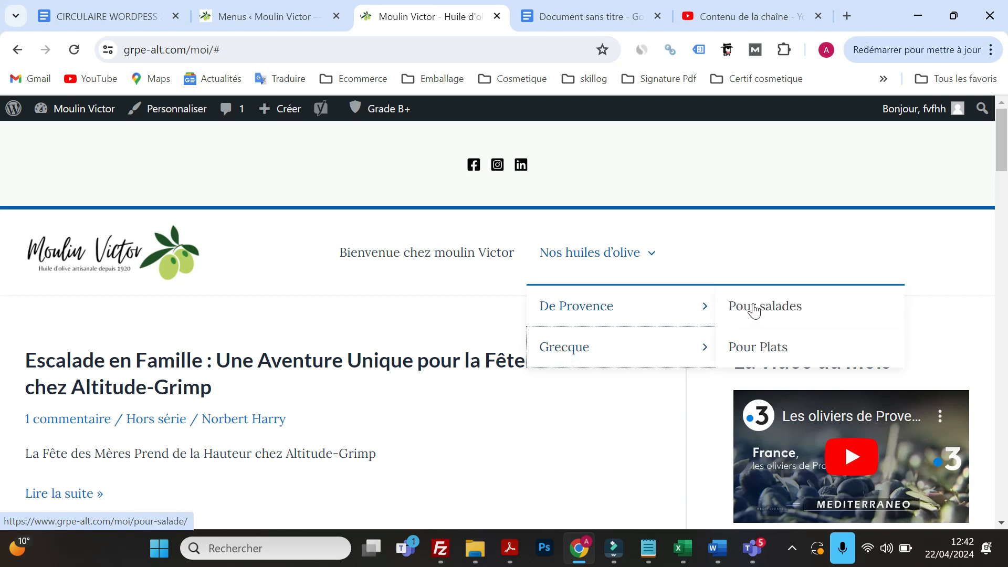
mouse_move(689, 355)
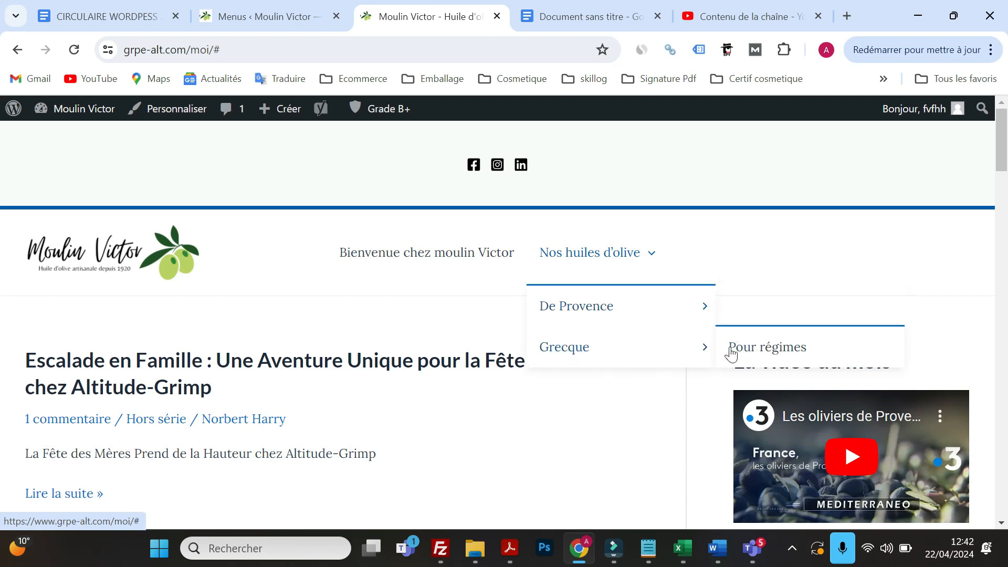
click(594, 265)
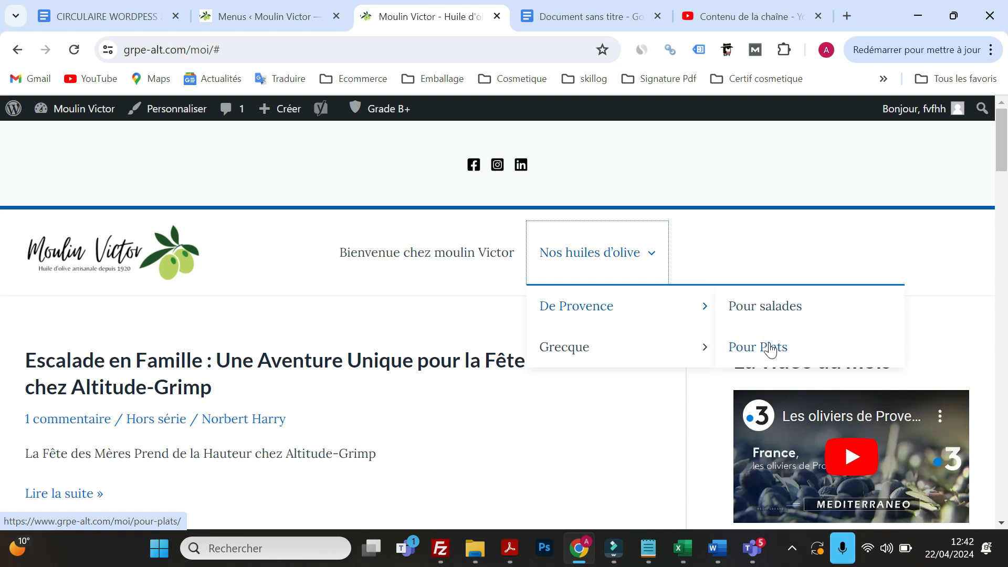
click(561, 280)
mouse_move(566, 337)
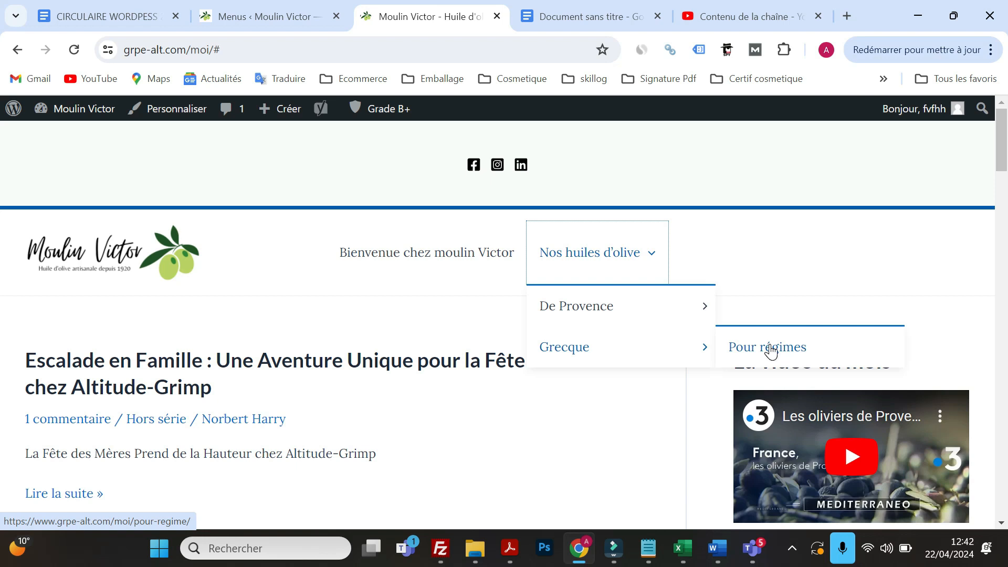
- Find the top-level item "Moulin Victor" in the outline document and return to the WordPress menu editor
click(529, 19)
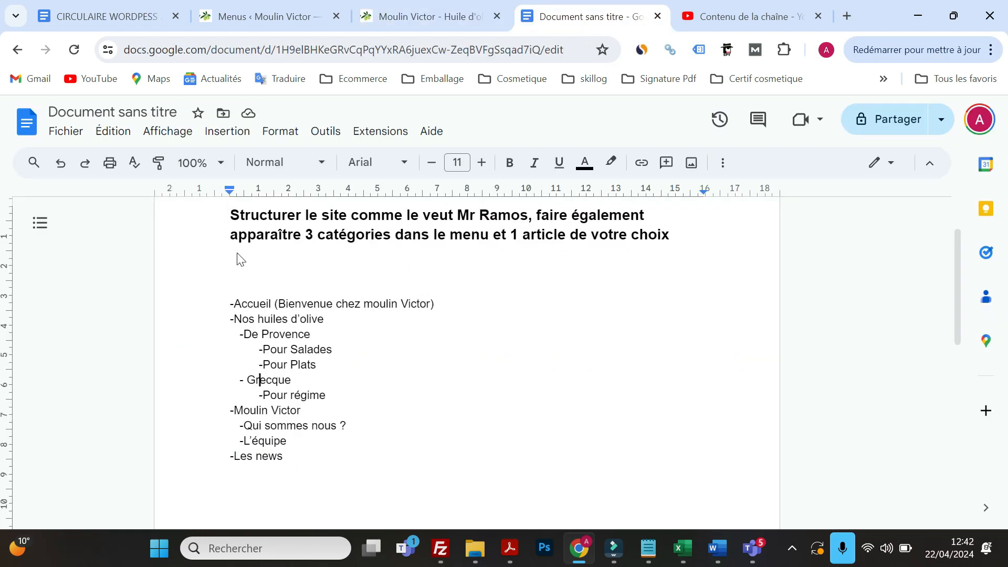
drag(301, 410, 230, 410)
click(244, 426)
drag(302, 410, 230, 411)
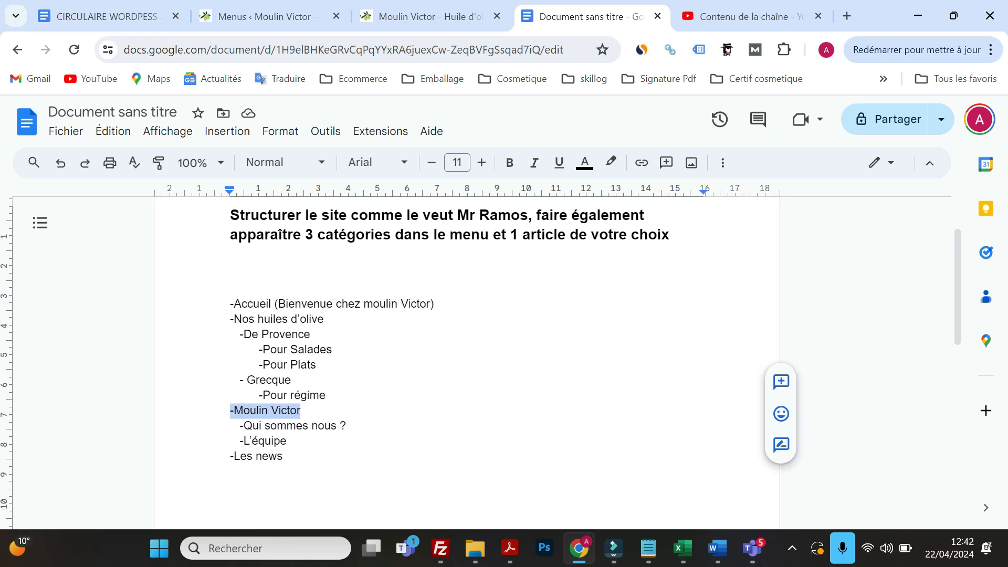
click(441, 18)
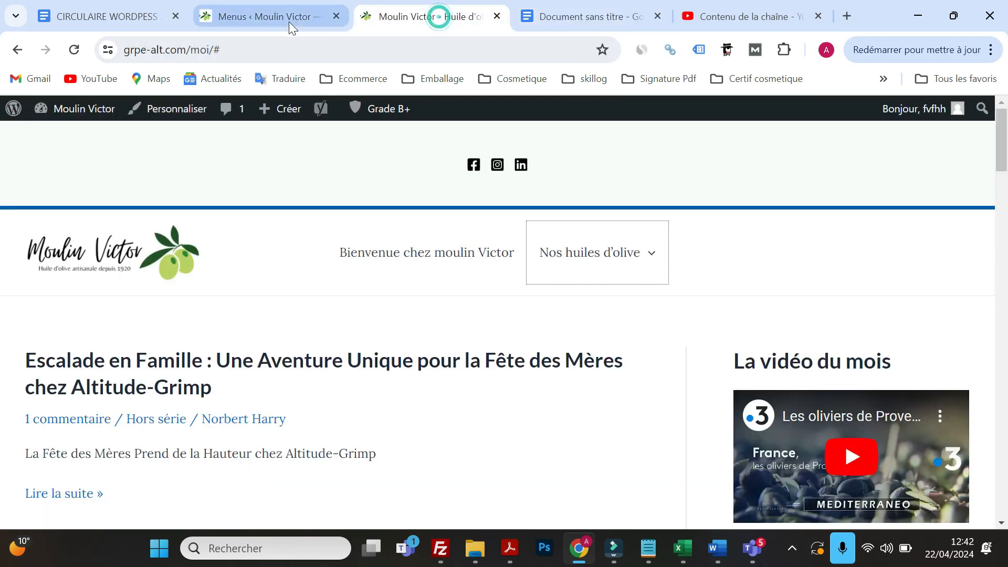
click(288, 20)
- Add a custom link with the text "Moulin Victor" and the URL "#" to the menu, and save the menu
scroll(281, 414, down, 7)
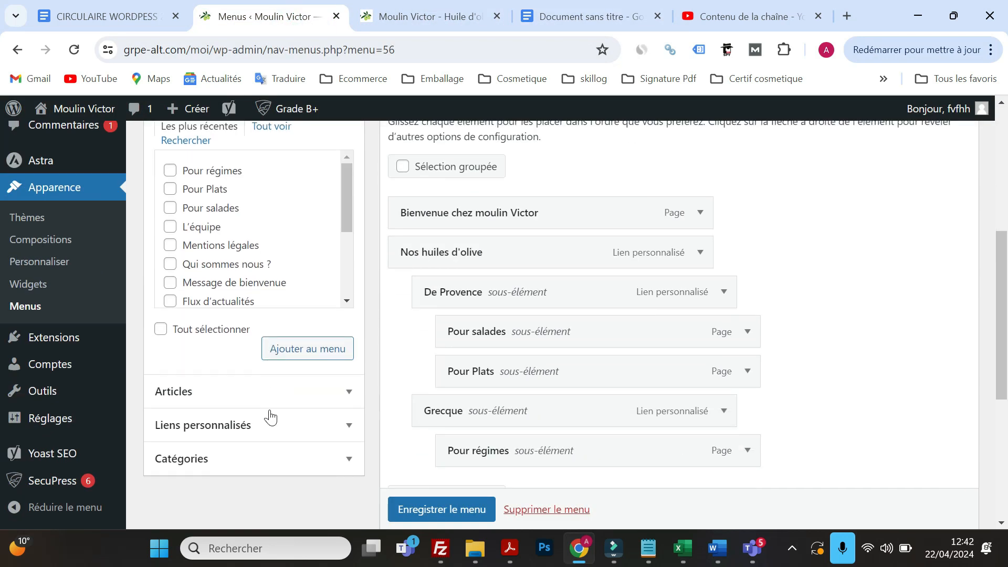
click(276, 347)
scroll(268, 294, up, 1)
click(258, 248)
text(Moulin Victor)
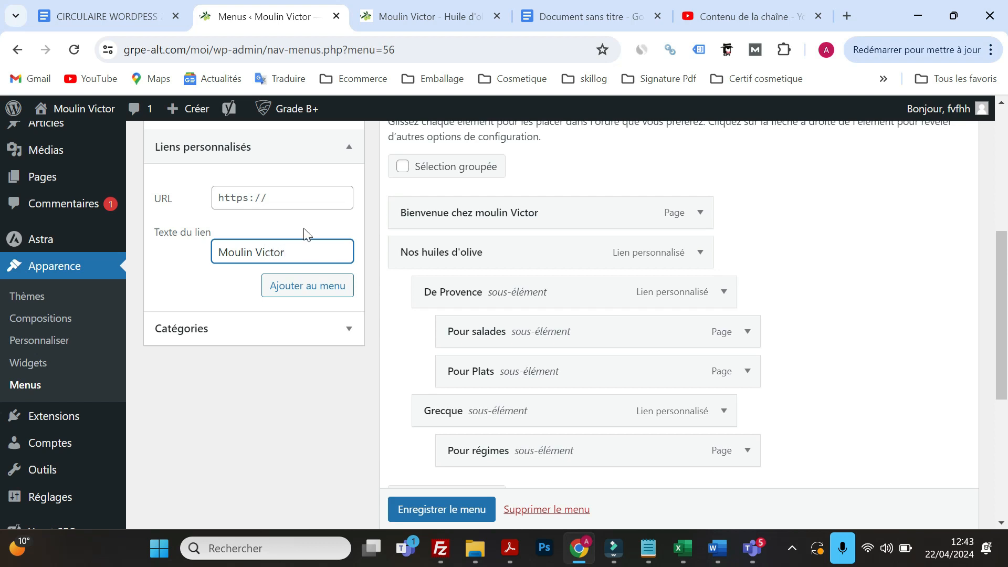
click(314, 202)
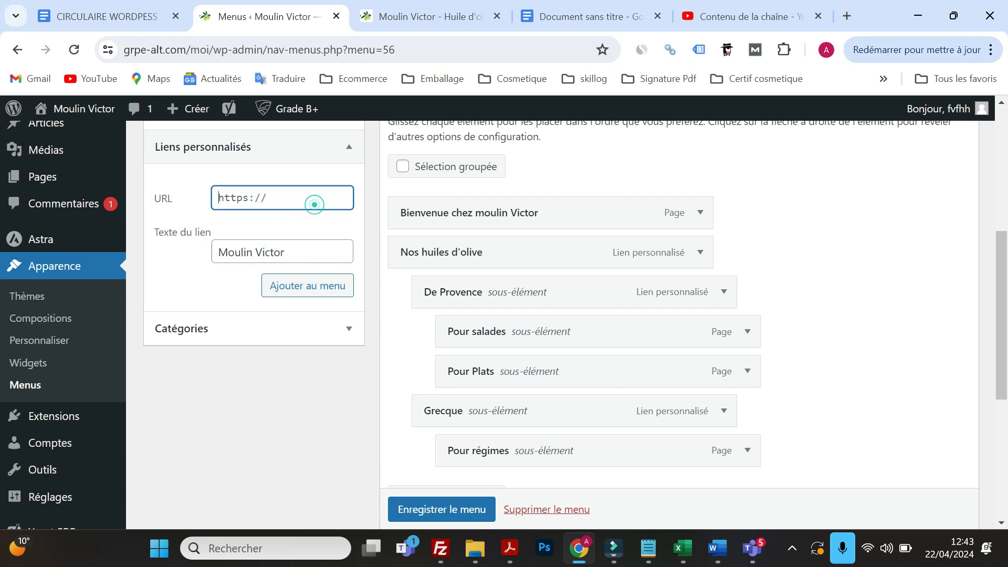
key(ctrl+a)
text(#)
click(307, 290)
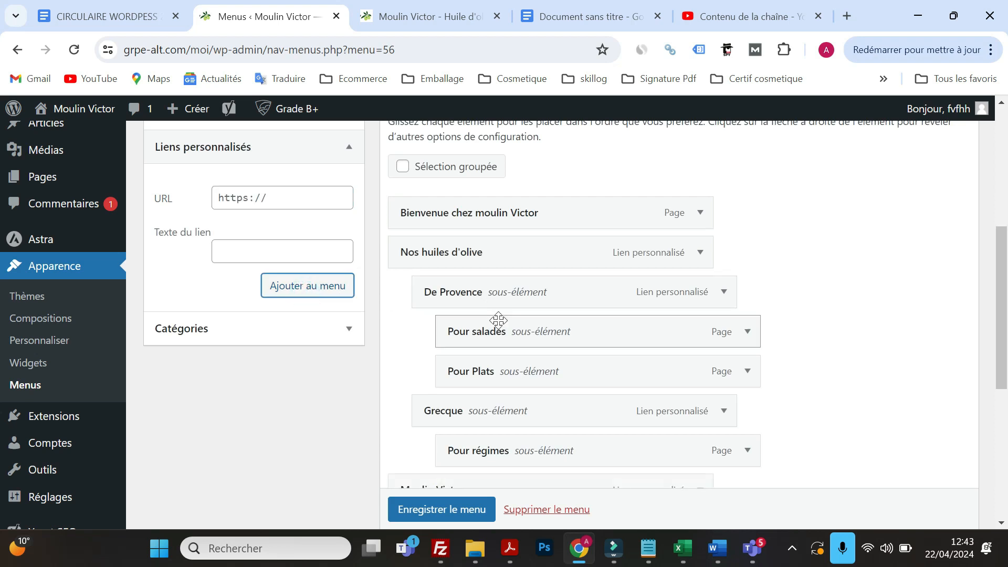
scroll(499, 320, down, 2)
scroll(469, 501, down, 2)
click(456, 513)
- Compare the menu structure with the outline document to identify the sub-items belonging under "Moulin Victor"
click(564, 19)
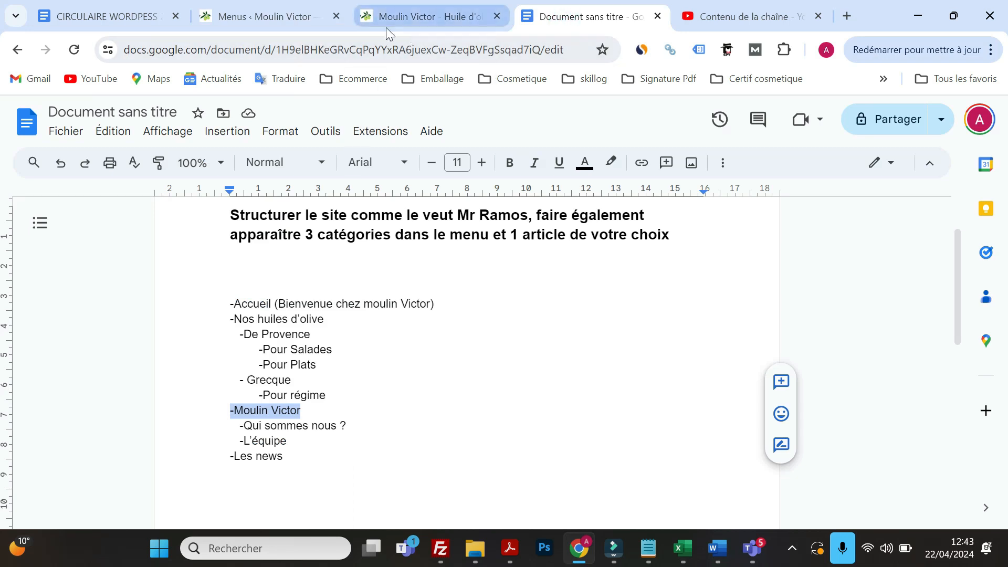
click(292, 26)
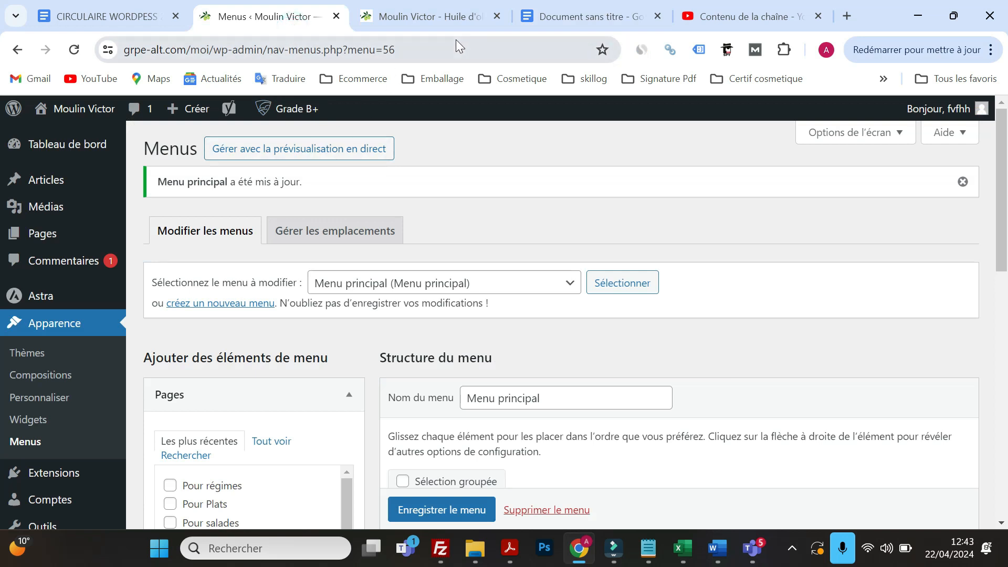
scroll(499, 407, down, 7)
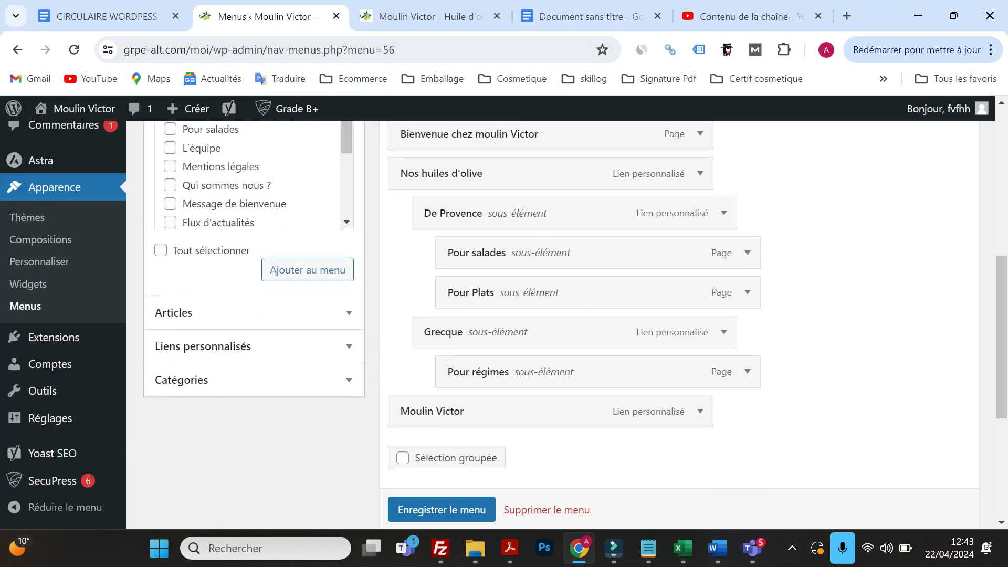
click(562, 27)
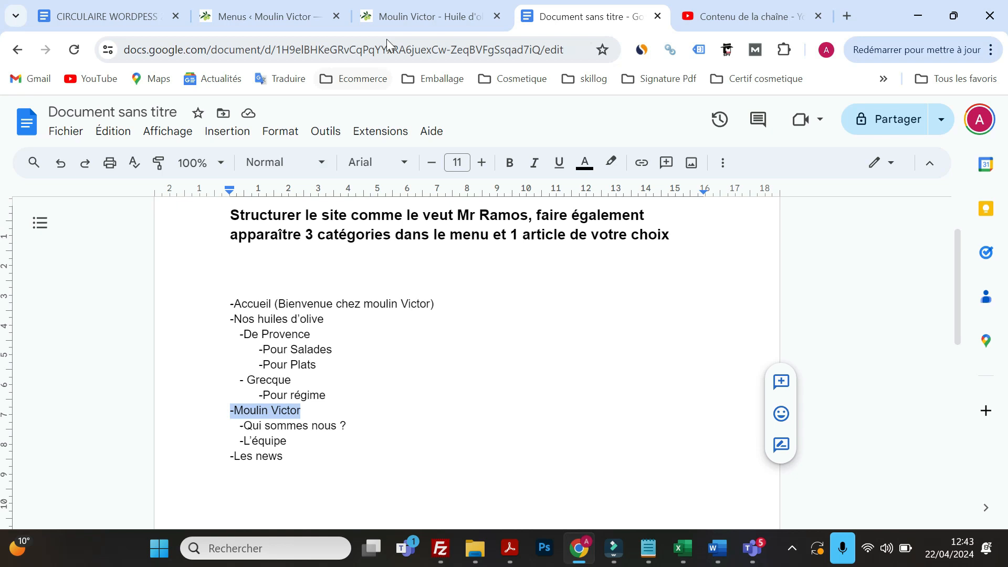
click(384, 21)
click(247, 24)
scroll(415, 364, down, 3)
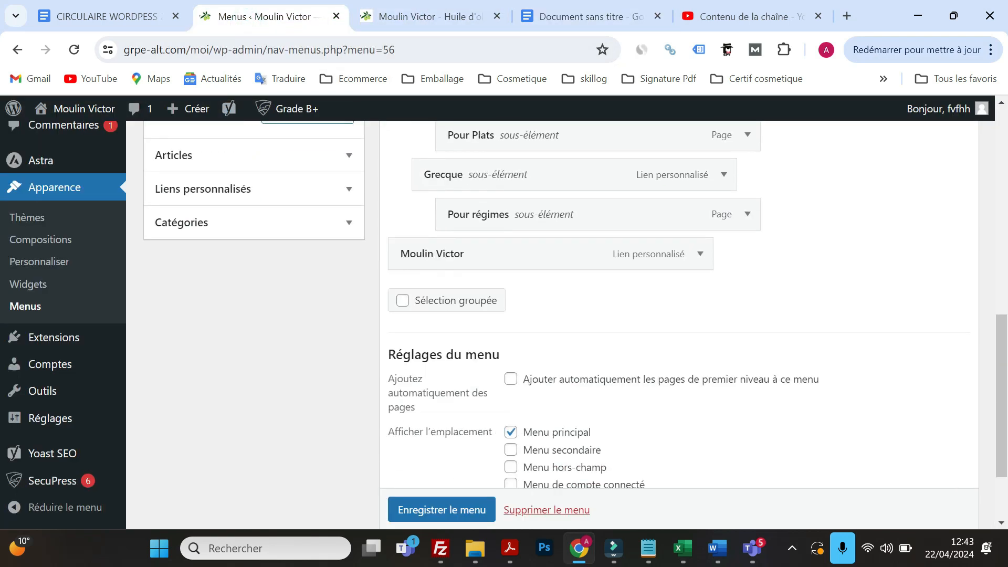
scroll(275, 360, up, 6)
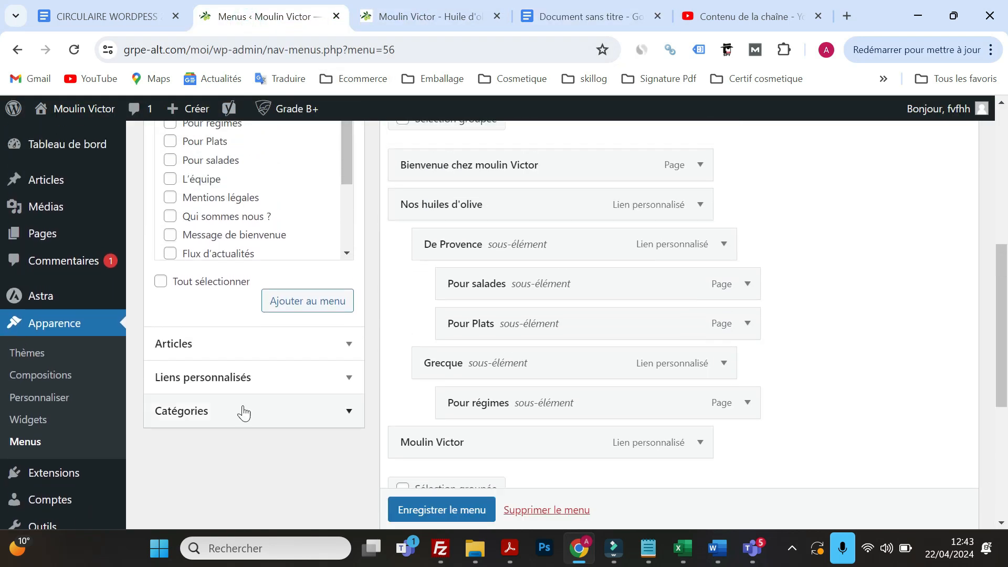
- Add the pages "L'équipe" and "Qui sommes nous ?" from the full page list to the menu
click(273, 206)
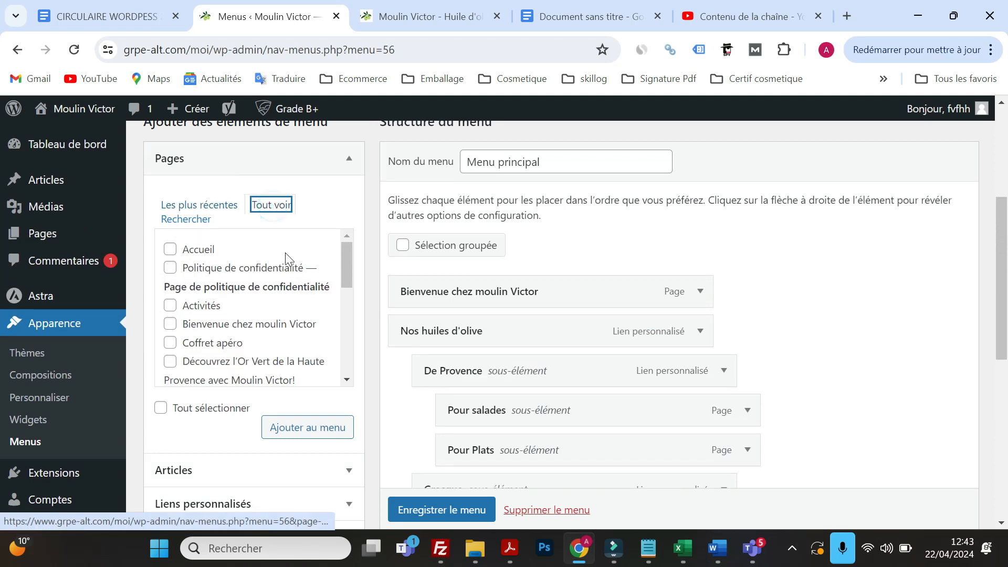
scroll(242, 294, down, 3)
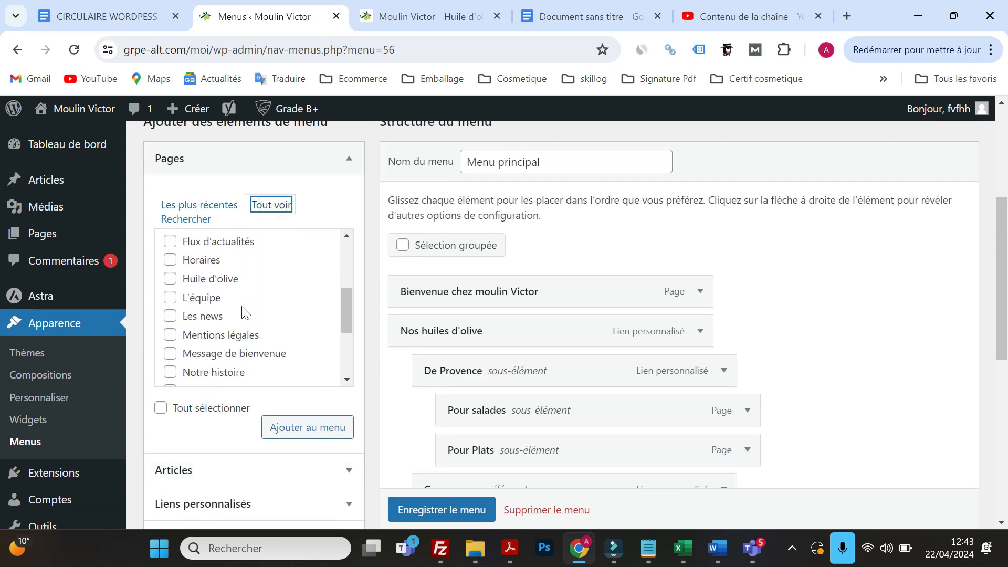
click(169, 302)
scroll(195, 332, down, 1)
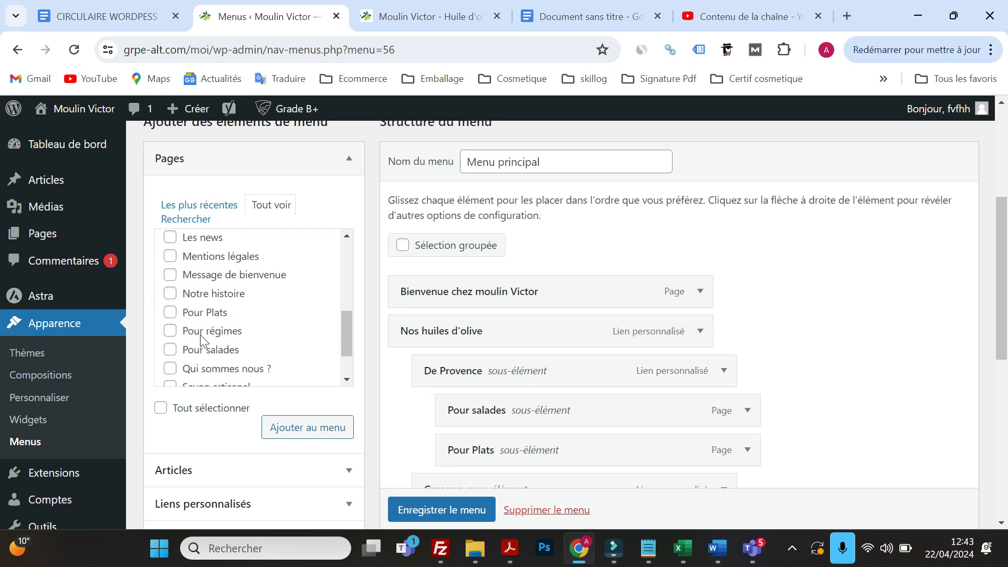
scroll(204, 341, down, 1)
scroll(204, 341, down, 1)
click(170, 235)
click(277, 347)
- Nest "L'équipe" and "Qui sommes nous ?" under "Moulin Victor", checking the outline document, and save the menu
scroll(543, 332, down, 3)
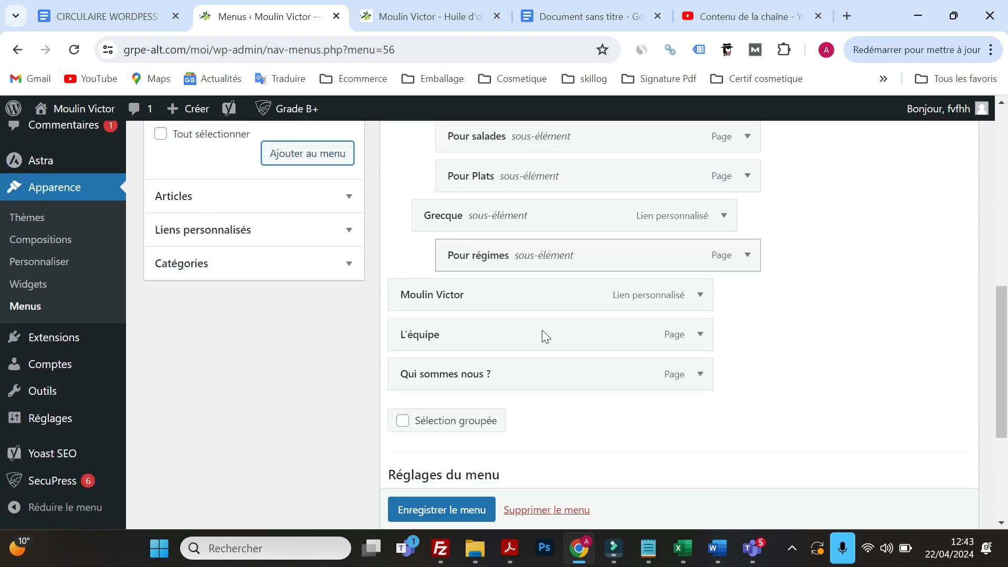
drag(472, 333, 502, 299)
drag(461, 343, 489, 328)
click(569, 7)
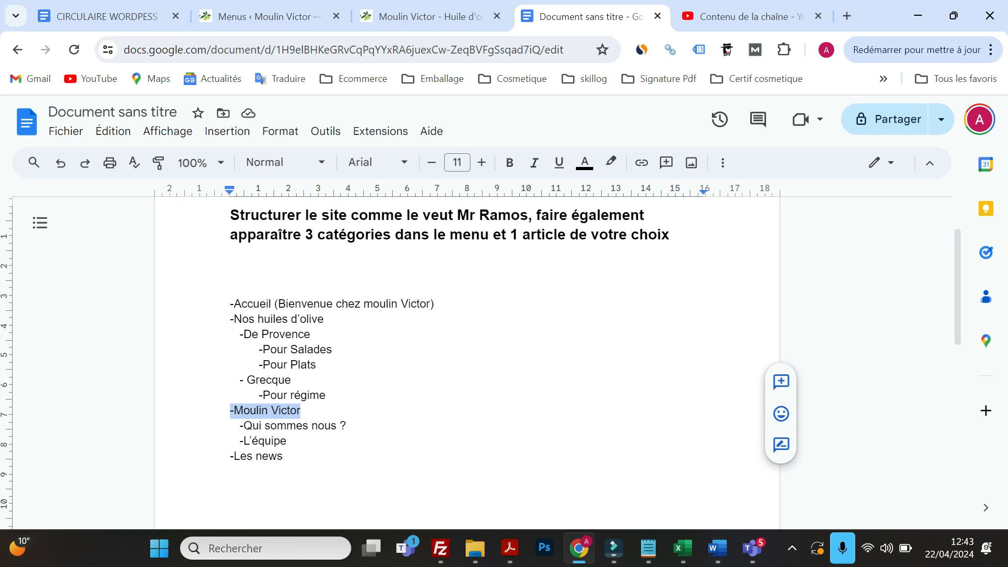
click(402, 17)
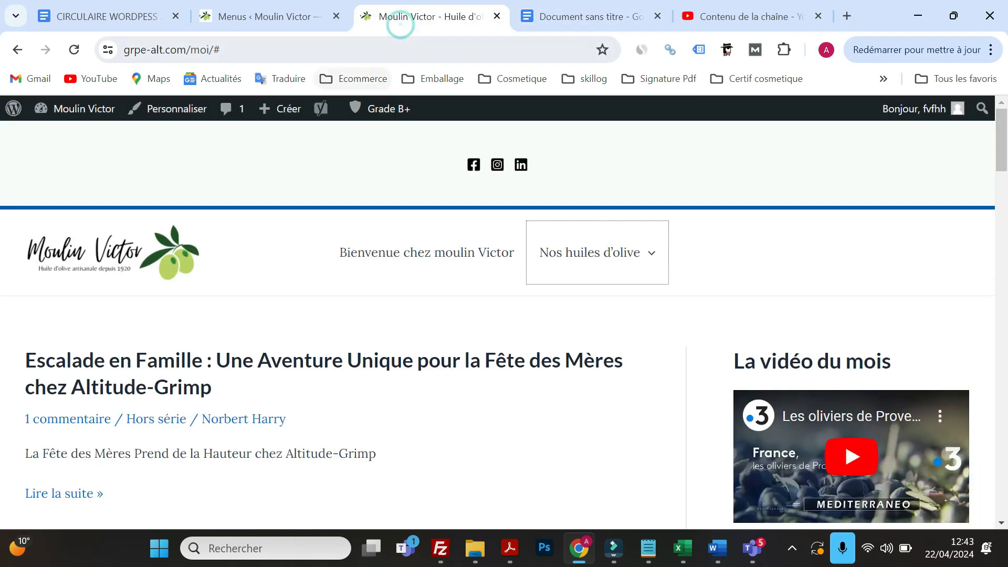
click(276, 16)
scroll(387, 315, down, 3)
click(440, 467)
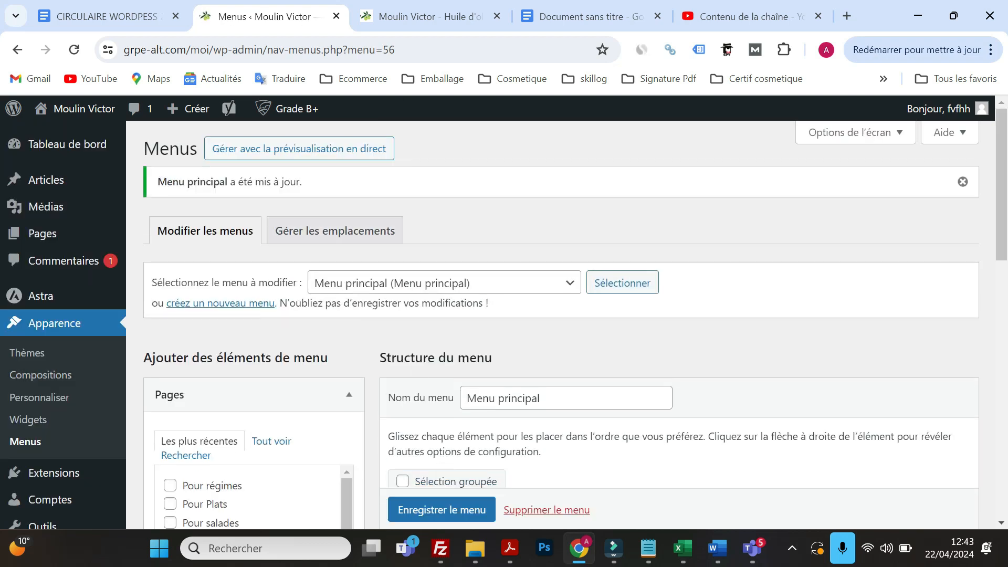
- Find the last top-level item, "Les news", in the outline document and return to the WordPress menu editor
click(555, 16)
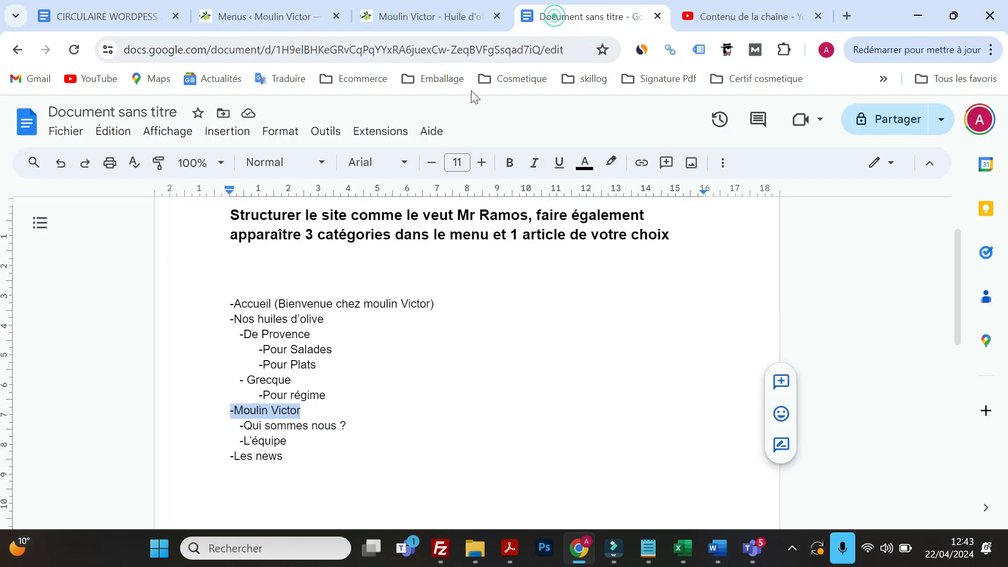
drag(277, 456, 230, 456)
click(231, 469)
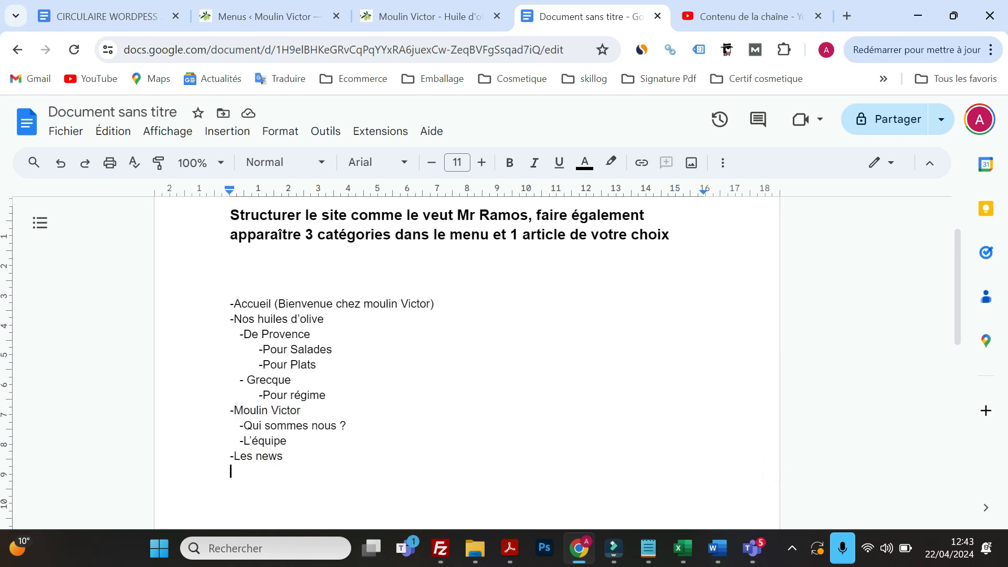
click(424, 15)
click(316, 10)
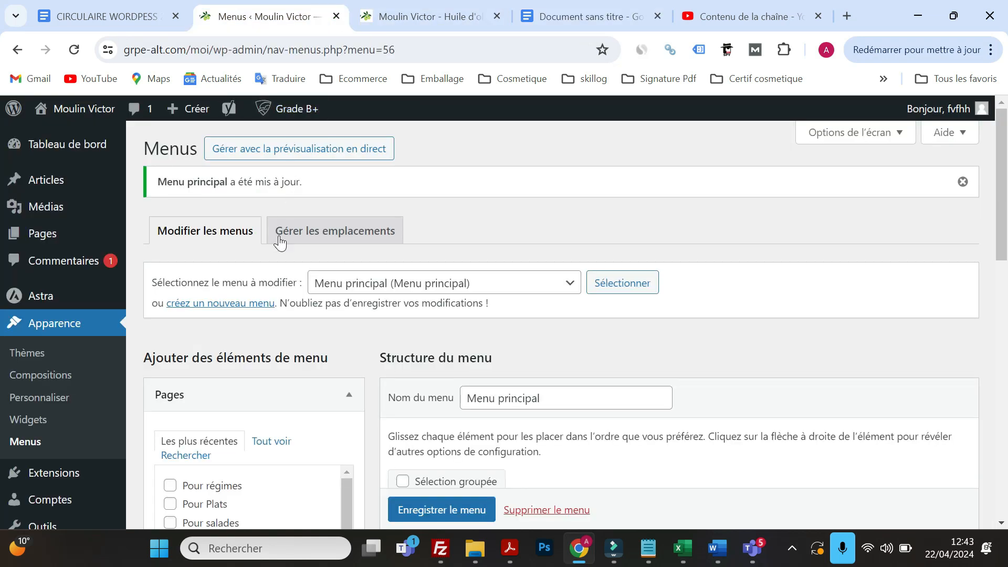
- Add the page "Les news" as a top-level item at the end of the menu and save the menu
scroll(241, 367, down, 3)
click(272, 284)
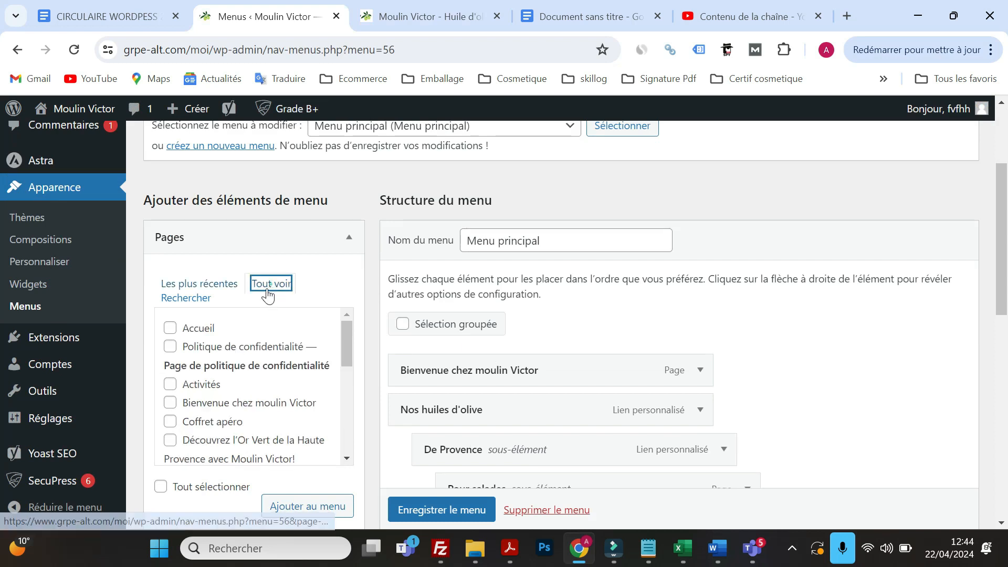
scroll(248, 342, down, 5)
scroll(219, 367, down, 3)
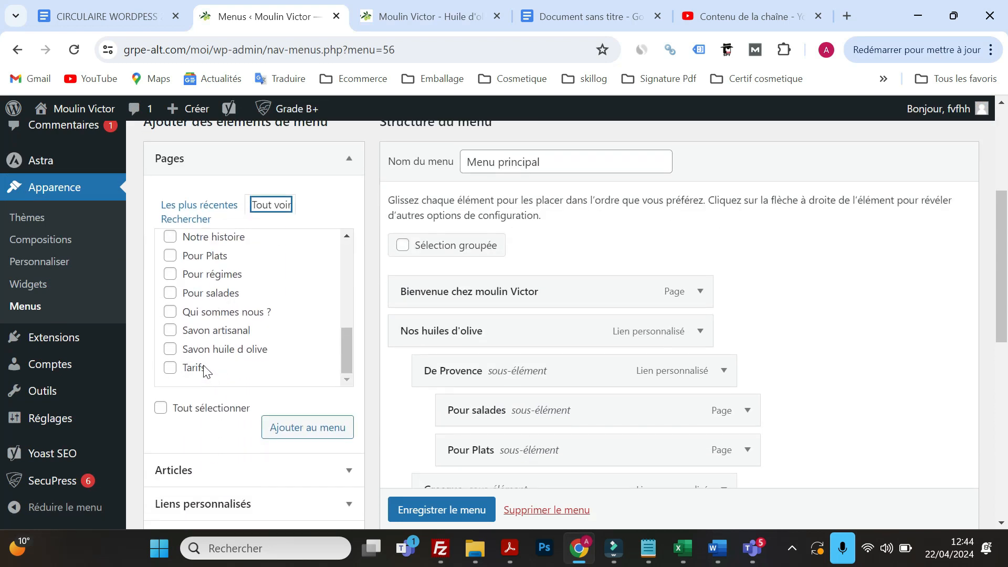
scroll(205, 370, up, 2)
click(168, 262)
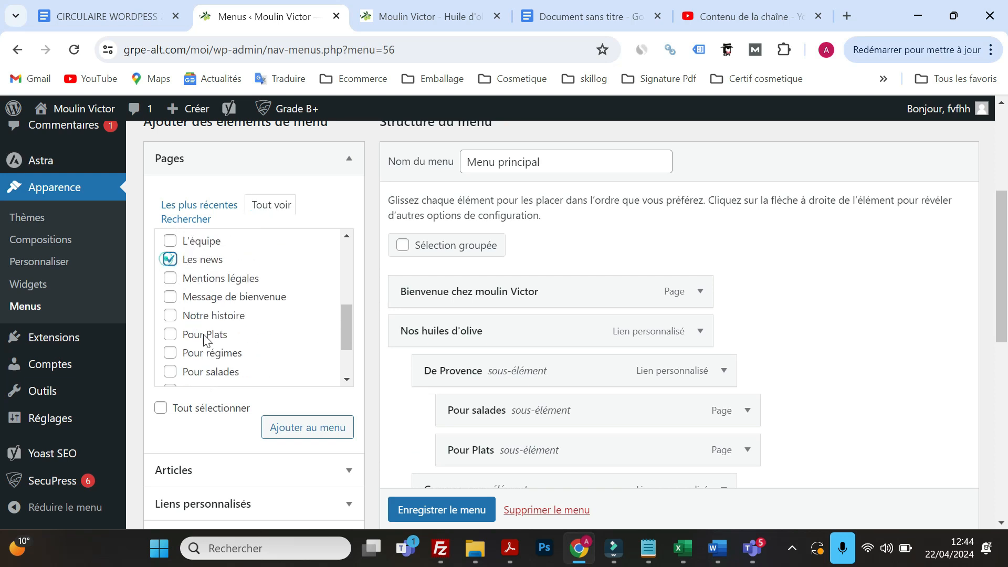
click(278, 429)
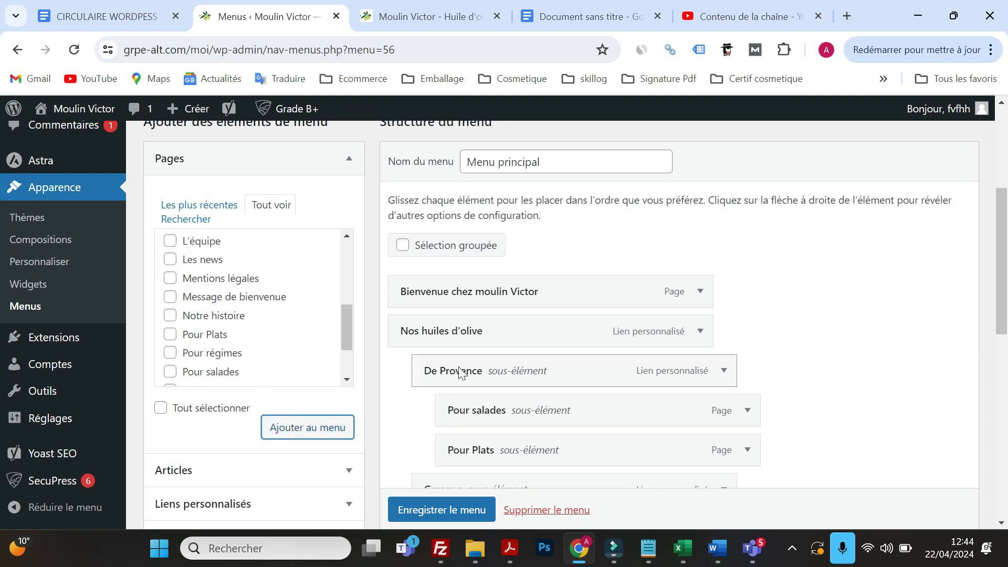
scroll(461, 371, down, 7)
click(436, 508)
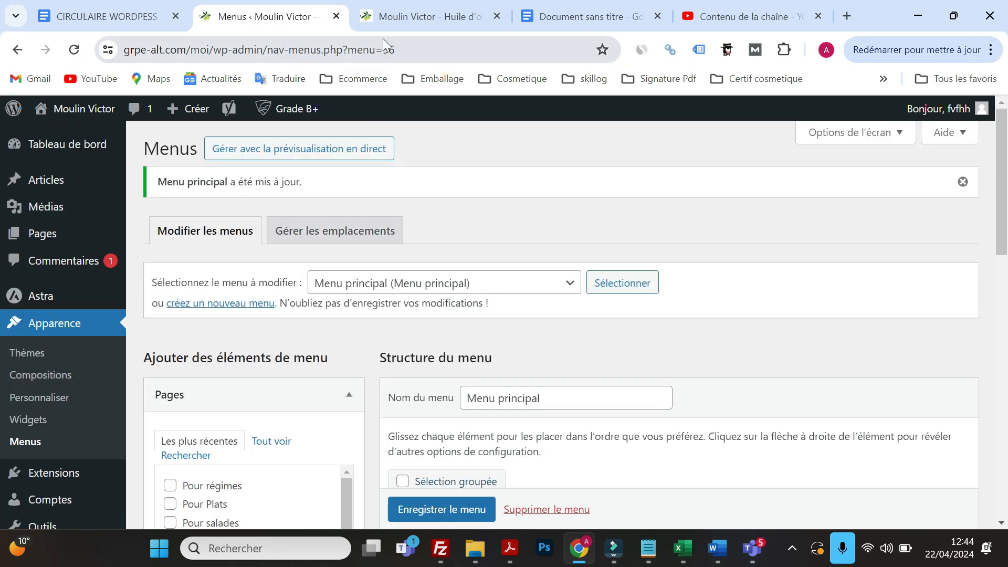
- Reload the live site and check the top-level items and dropdowns of the main navigation menu
click(392, 17)
click(74, 50)
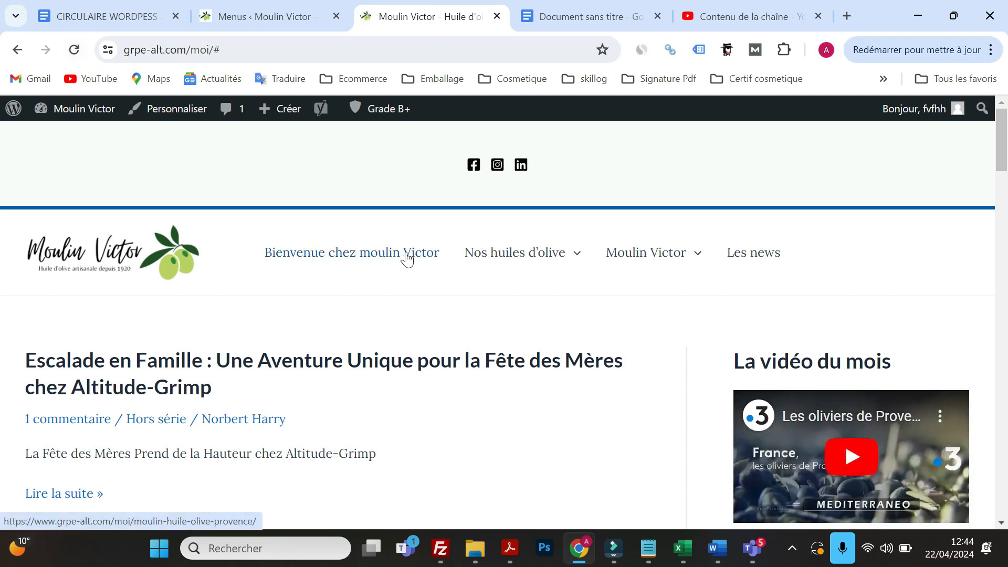
mouse_move(485, 261)
mouse_move(633, 258)
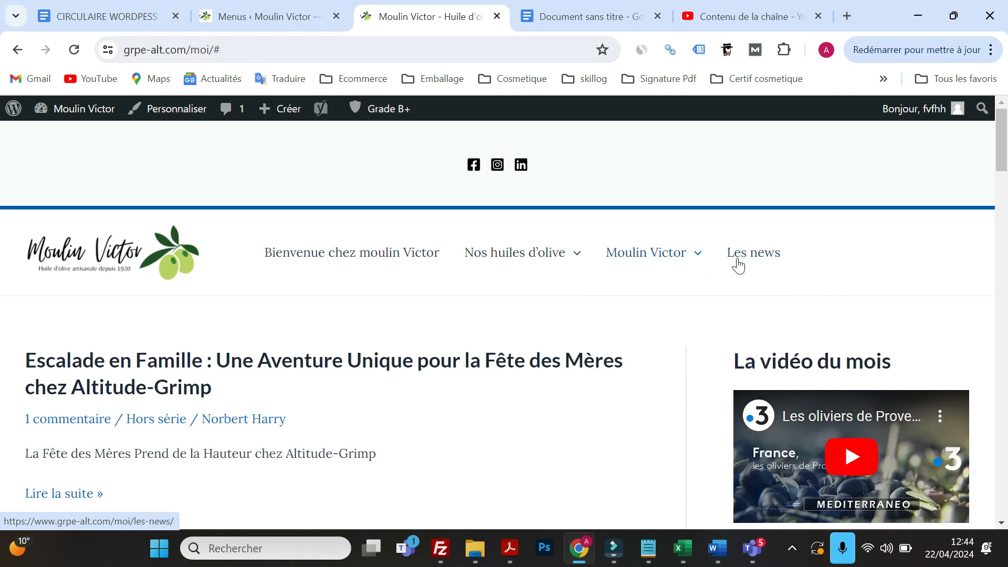
mouse_move(556, 258)
mouse_move(507, 304)
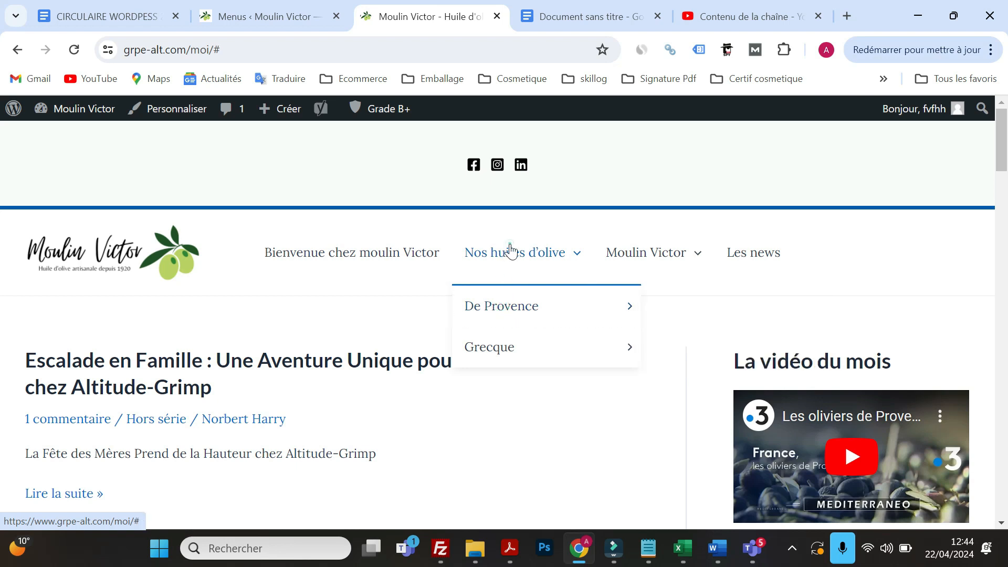
- Check the sub-items in the "Moulin Victor" dropdown of the live site's navigation menu
click(661, 255)
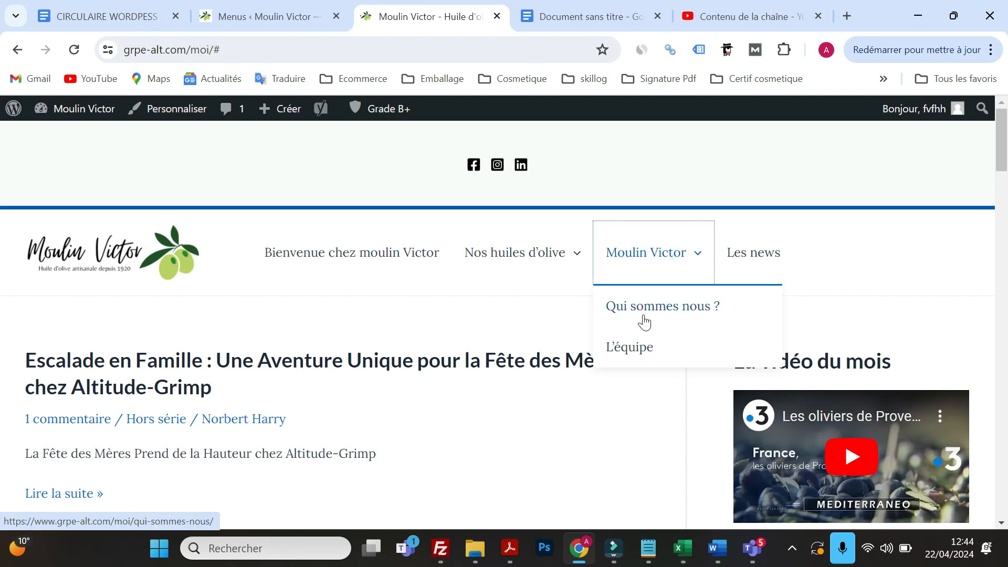
click(410, 316)
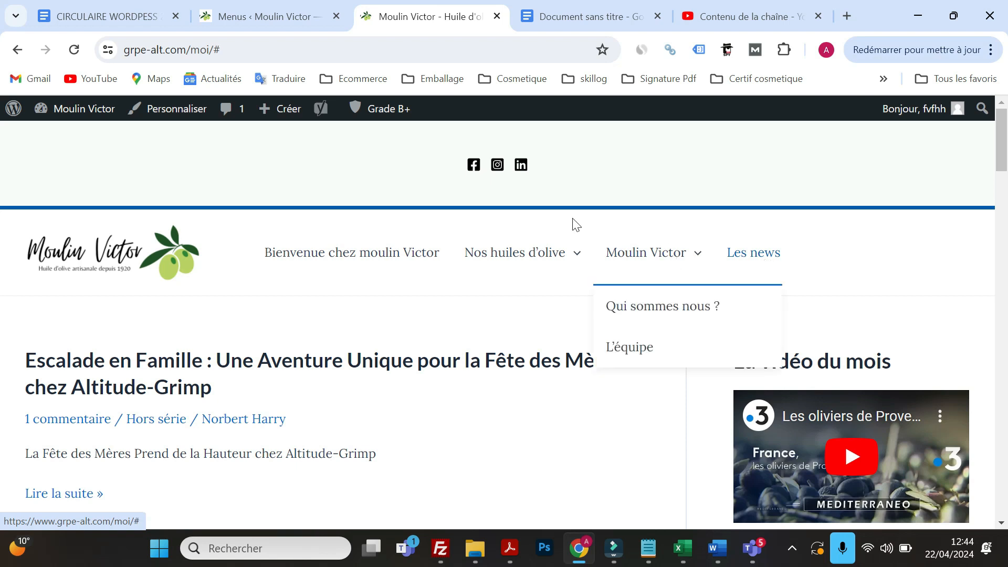
- In the WordPress reading settings, make the homepage a static page and choose "Bienvenue chez moulin Victor" for it
click(259, 17)
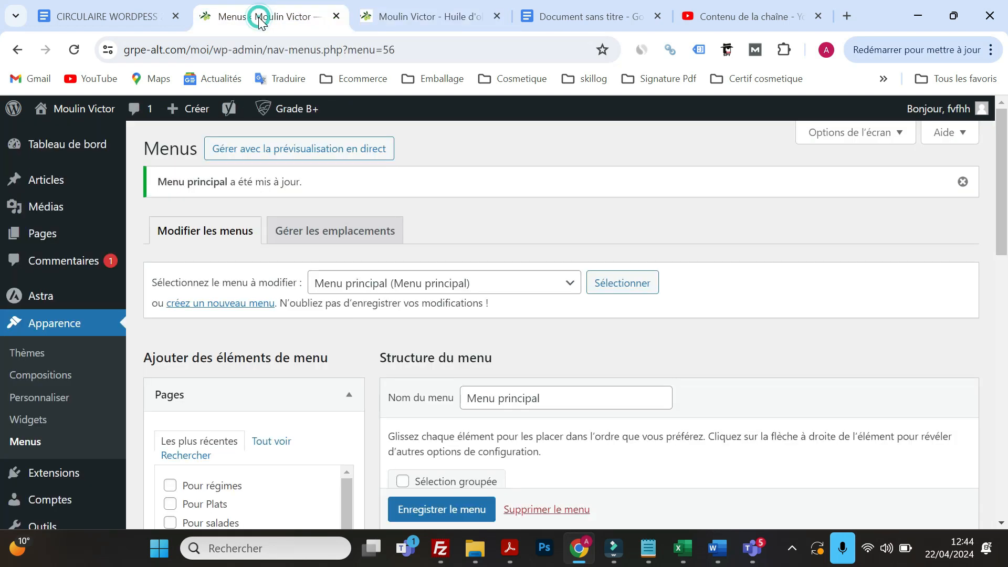
mouse_move(58, 206)
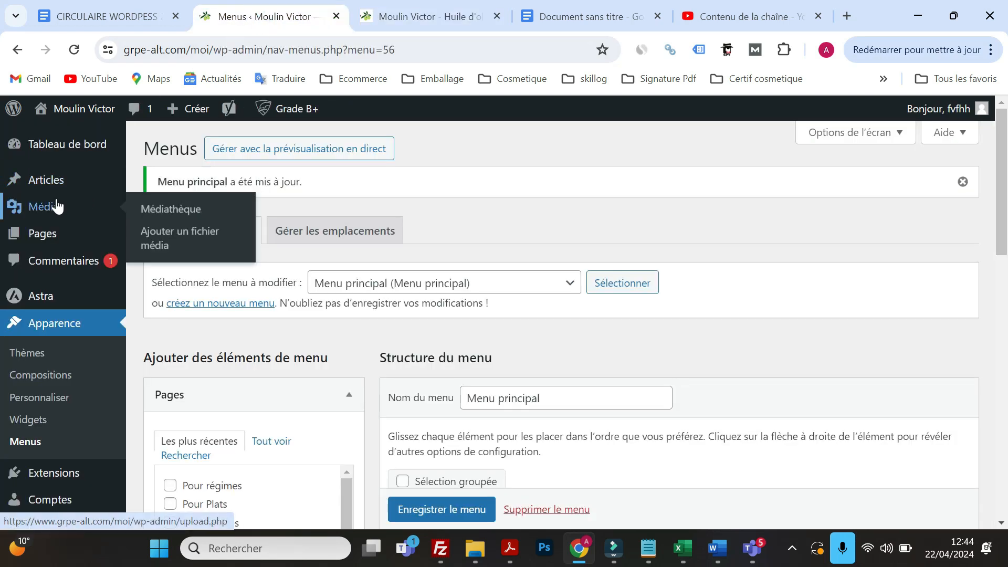
scroll(68, 252, down, 4)
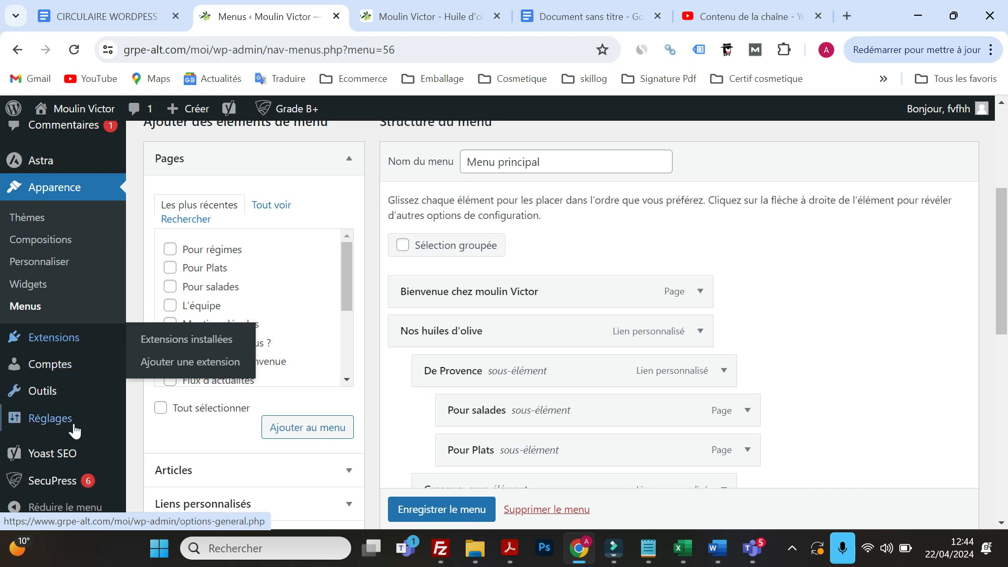
mouse_move(75, 429)
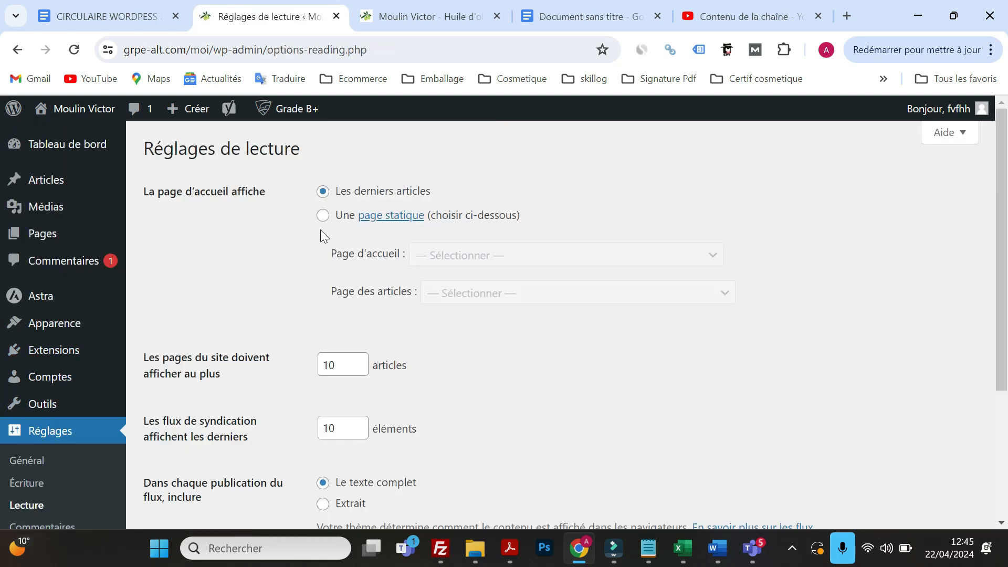
click(323, 217)
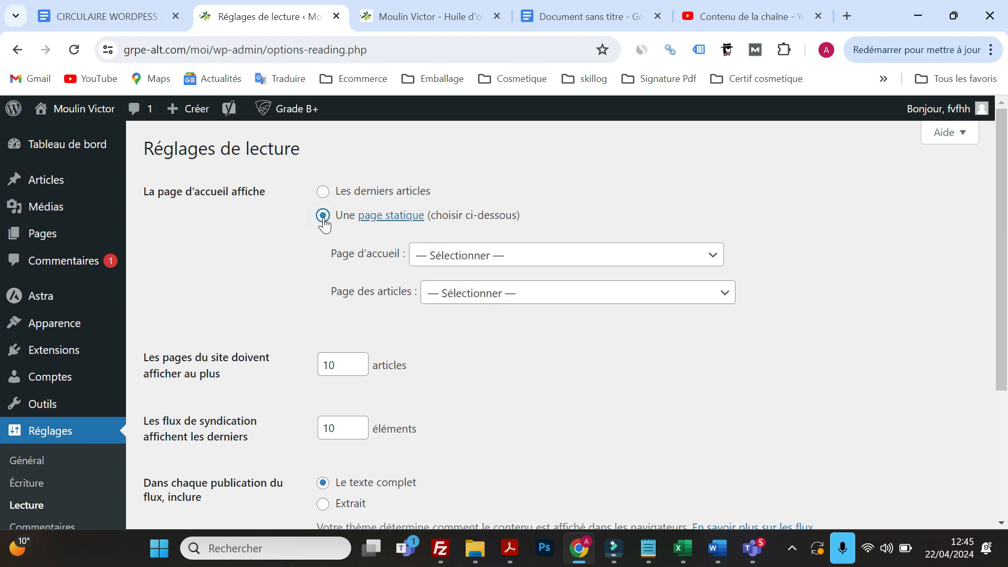
click(492, 265)
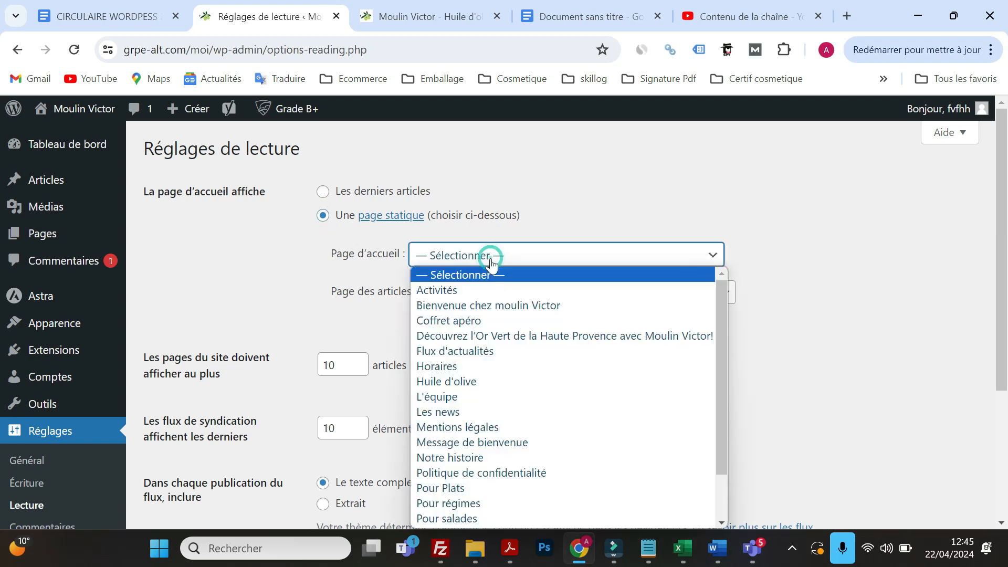
click(503, 310)
- Choose "Flux d'actualités" as the page that displays the articles
click(474, 297)
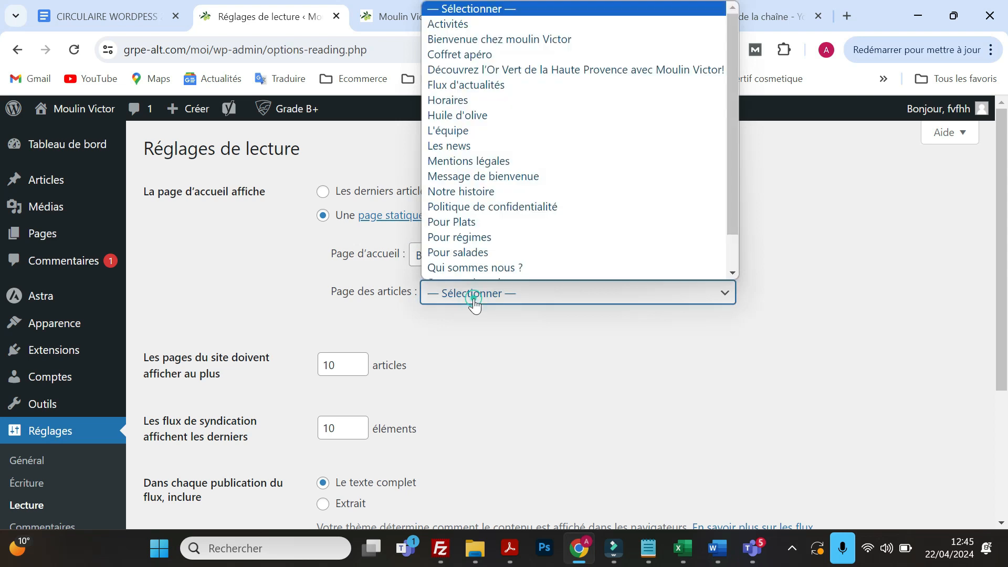
scroll(477, 199, down, 1)
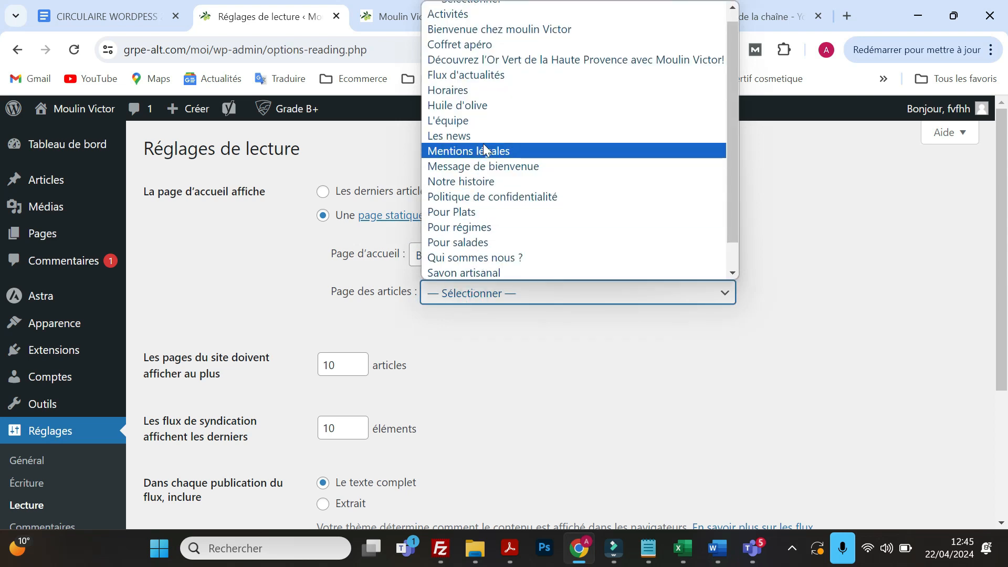
scroll(483, 145, down, 2)
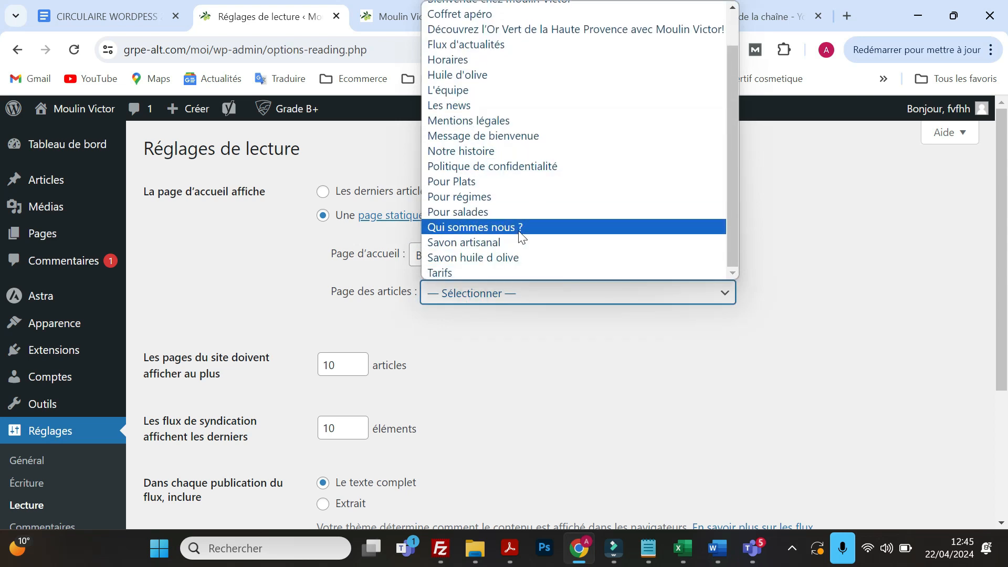
scroll(525, 238, up, 1)
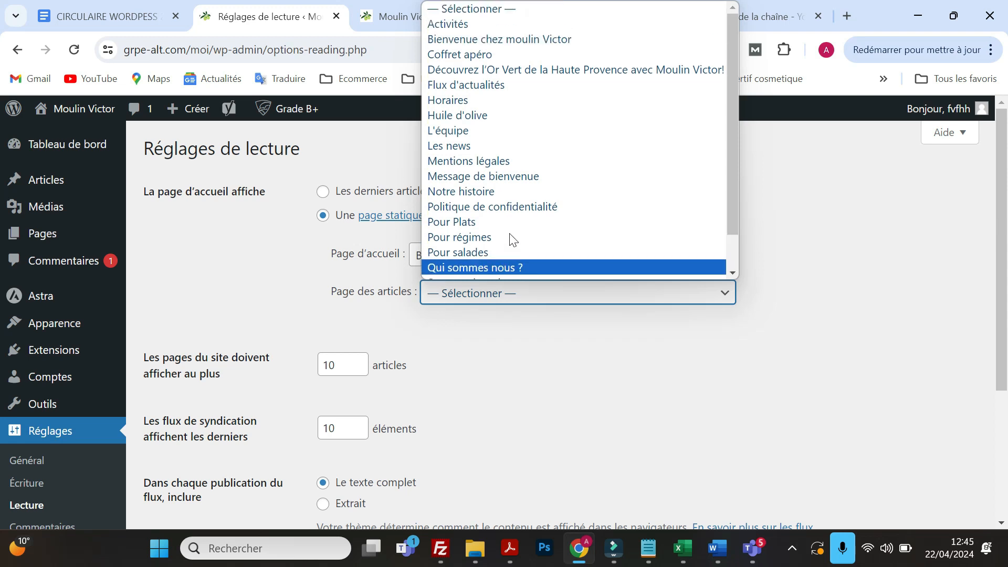
click(486, 85)
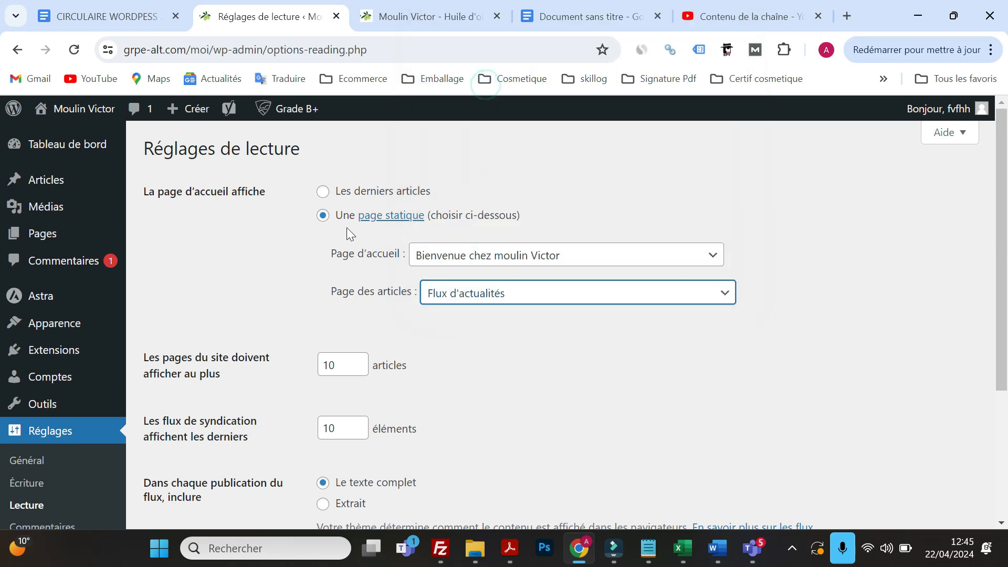
- Limit site pages to 5 articles, include only the excerpt in each feed post, and save the reading settings
scroll(348, 265, down, 1)
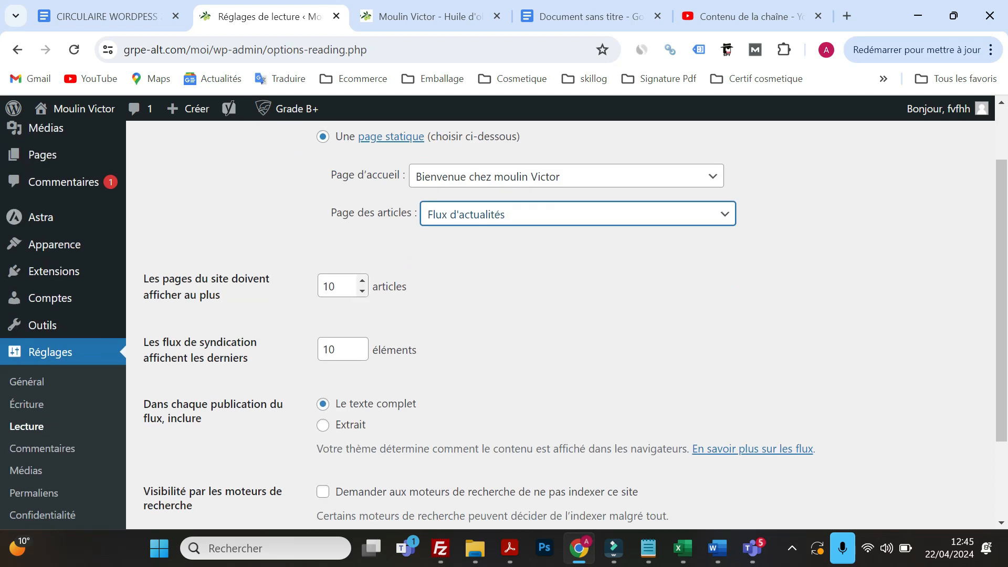
click(354, 294)
double_click(349, 286)
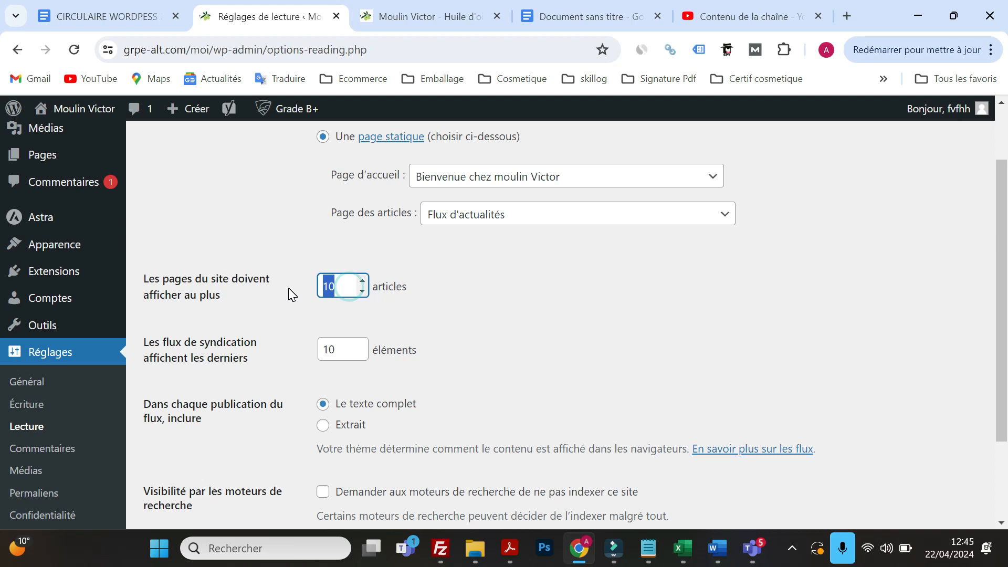
key(BackSpace)
text(5)
scroll(430, 345, down, 3)
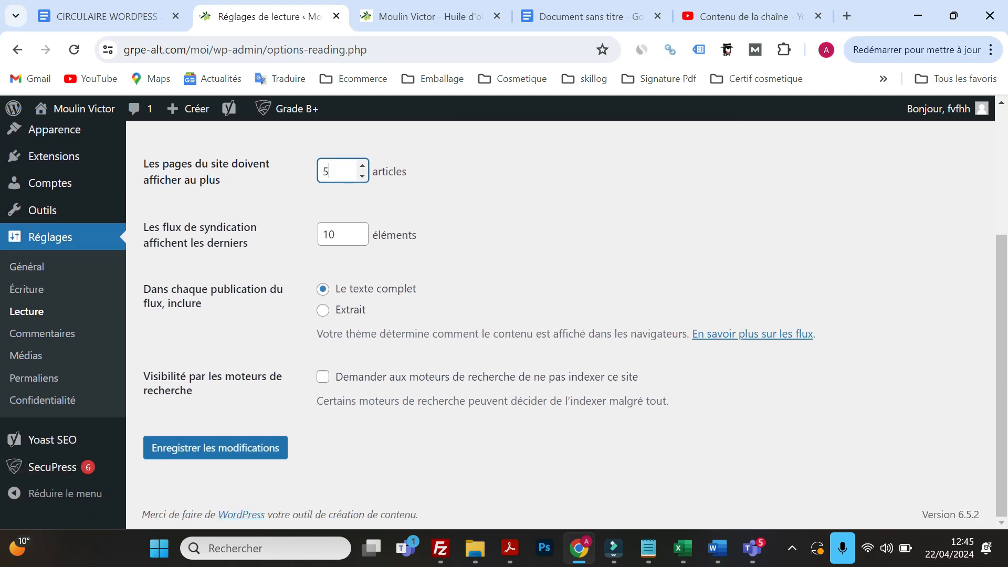
click(324, 311)
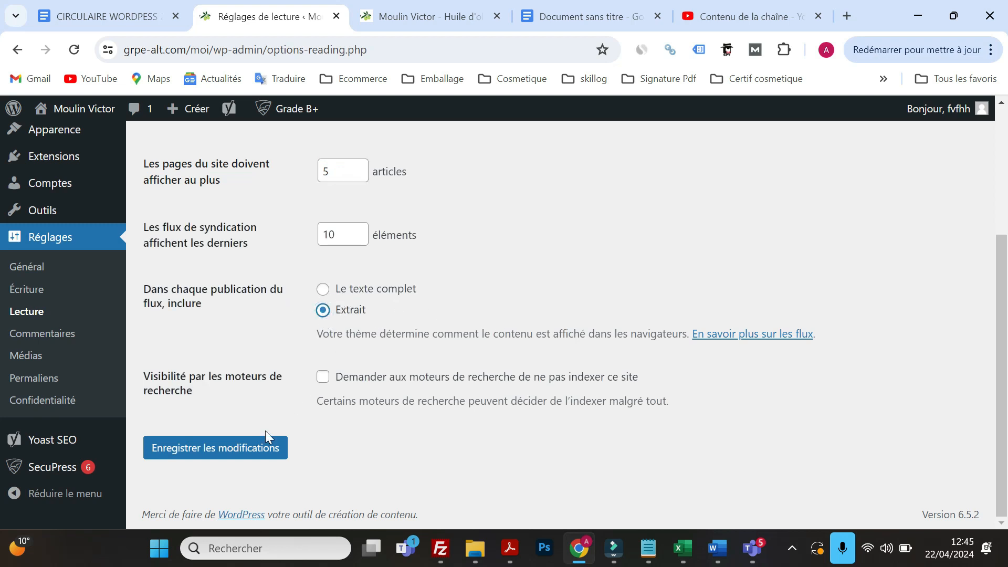
click(244, 449)
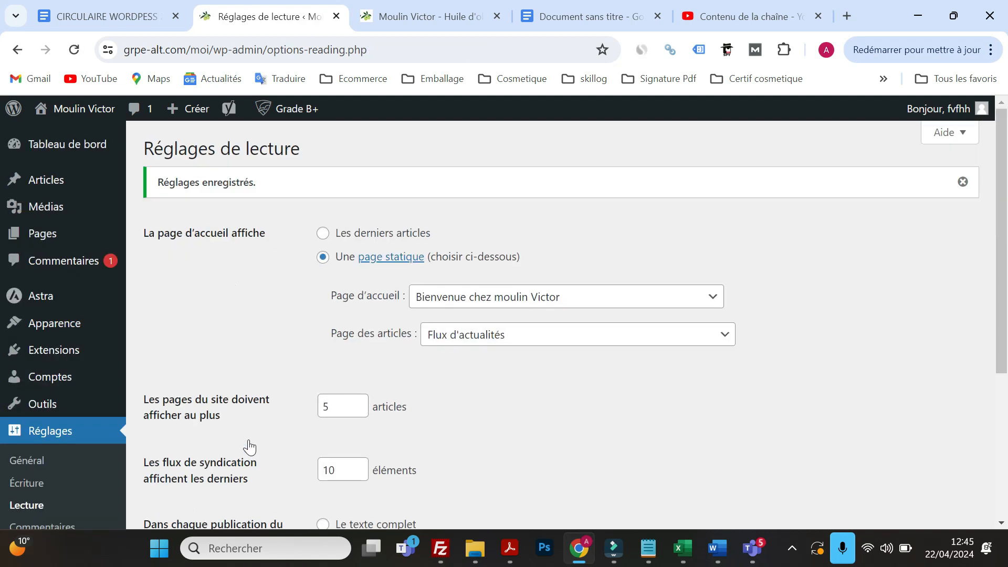
- Reload the live site and check the homepage content and its "Bienvenue chez moulin Victor" menu link
click(401, 23)
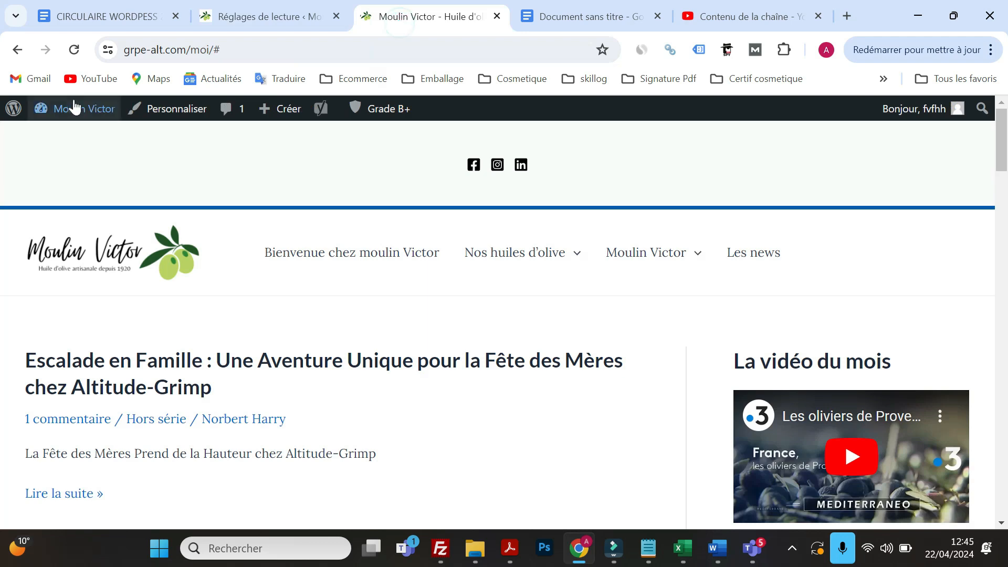
click(75, 49)
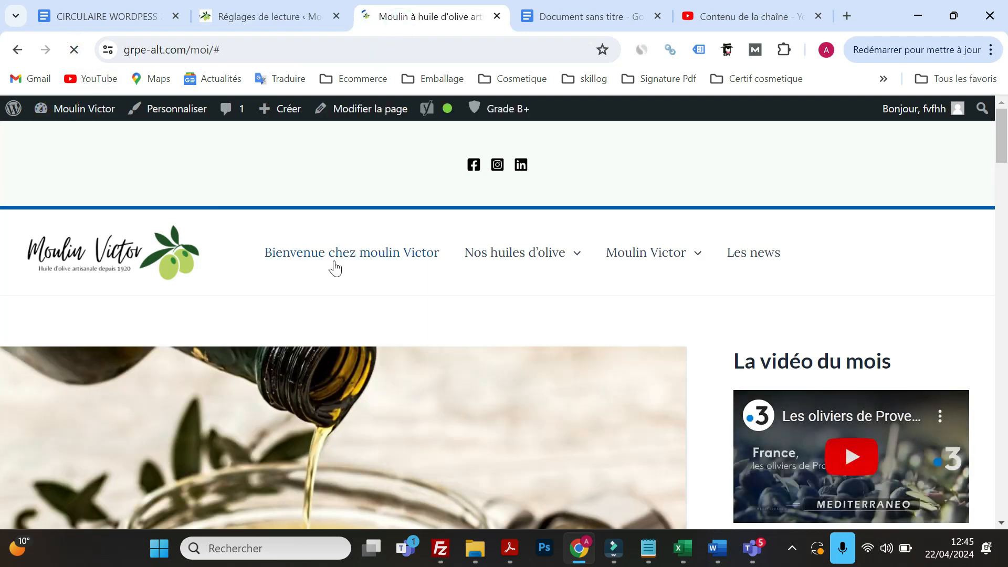
scroll(221, 412, down, 1)
scroll(389, 410, down, 6)
scroll(396, 401, up, 7)
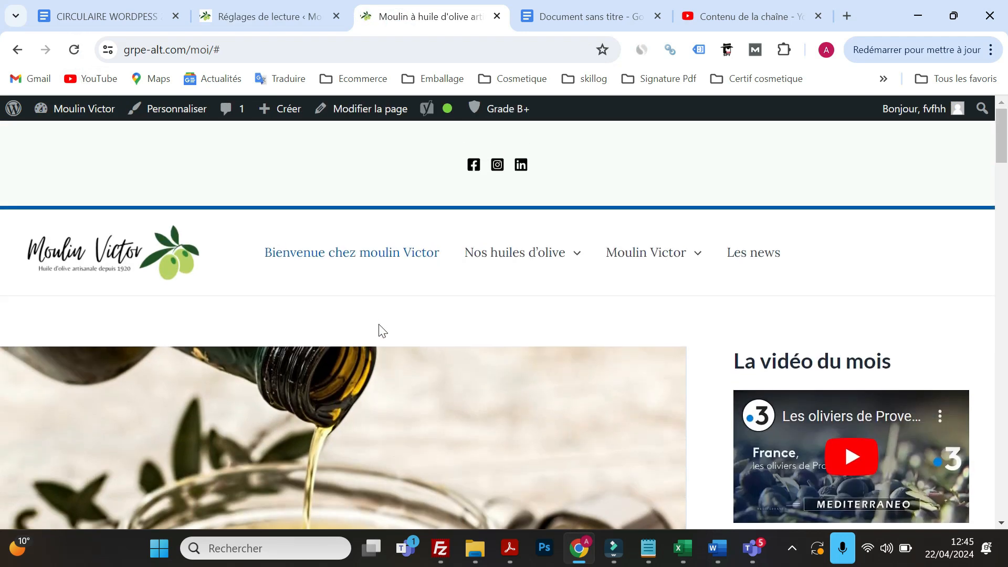
click(363, 255)
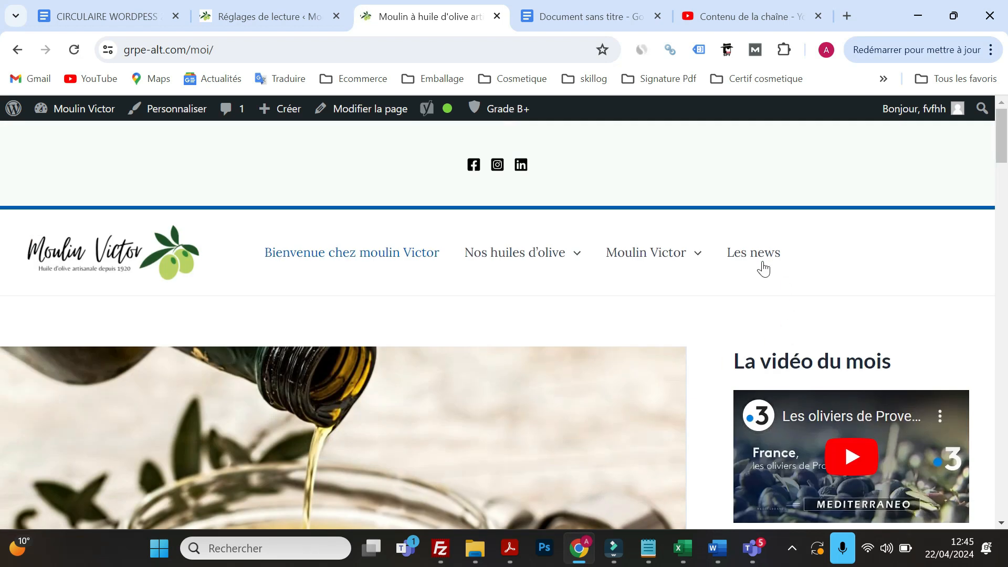
- Open "Les news" from the live site's menu and check the page for articles
click(762, 266)
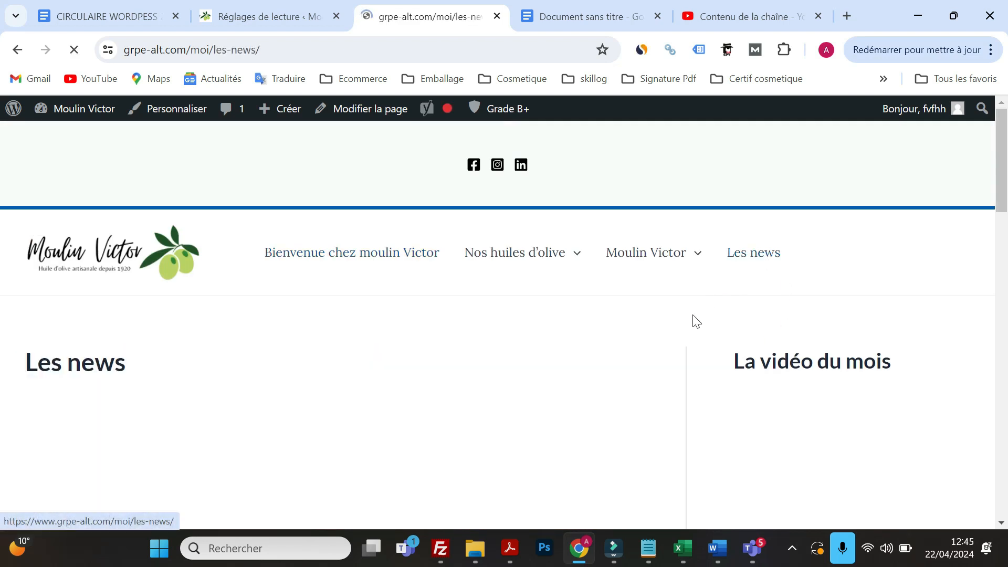
scroll(363, 320, down, 15)
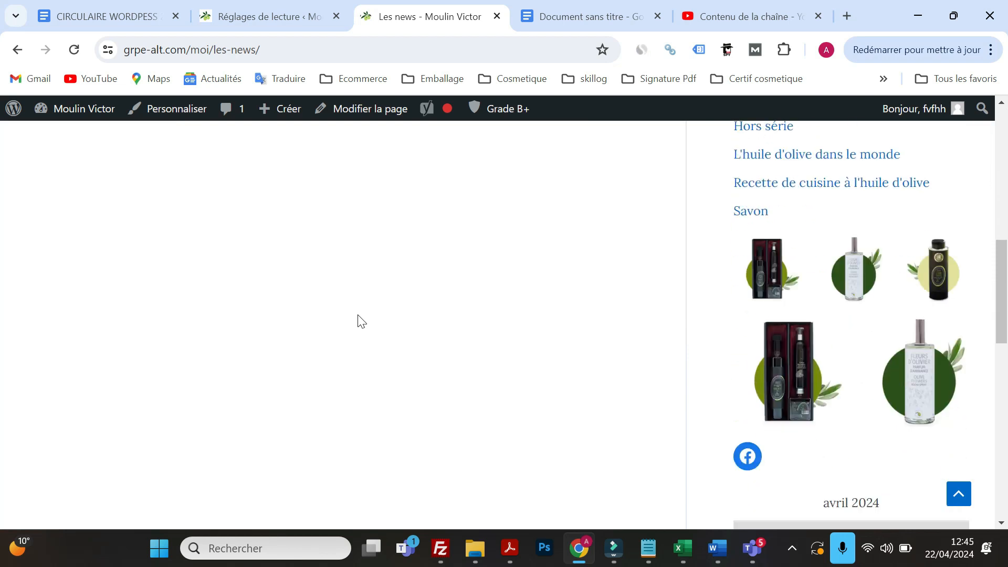
scroll(373, 336, up, 15)
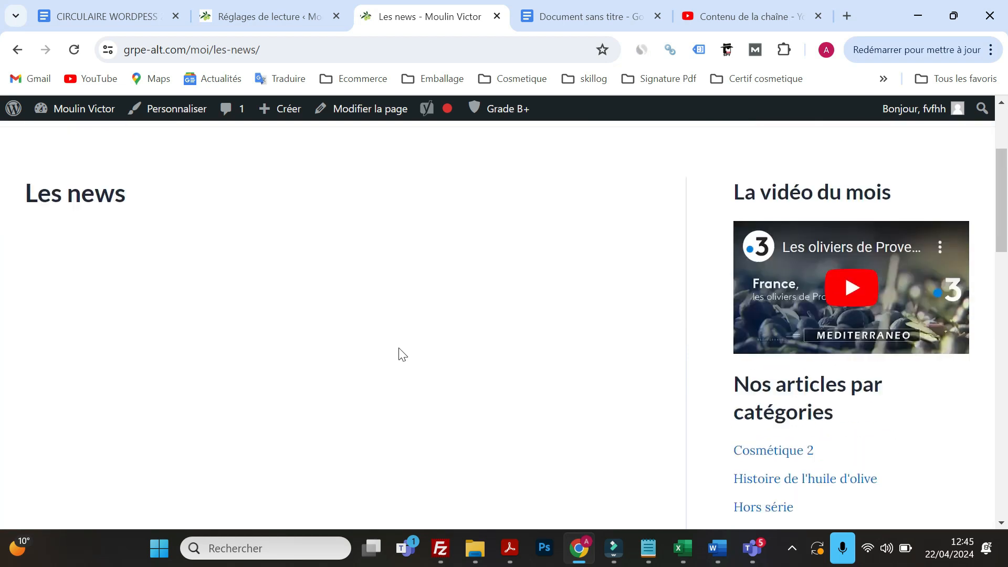
scroll(403, 354, down, 4)
scroll(400, 345, up, 4)
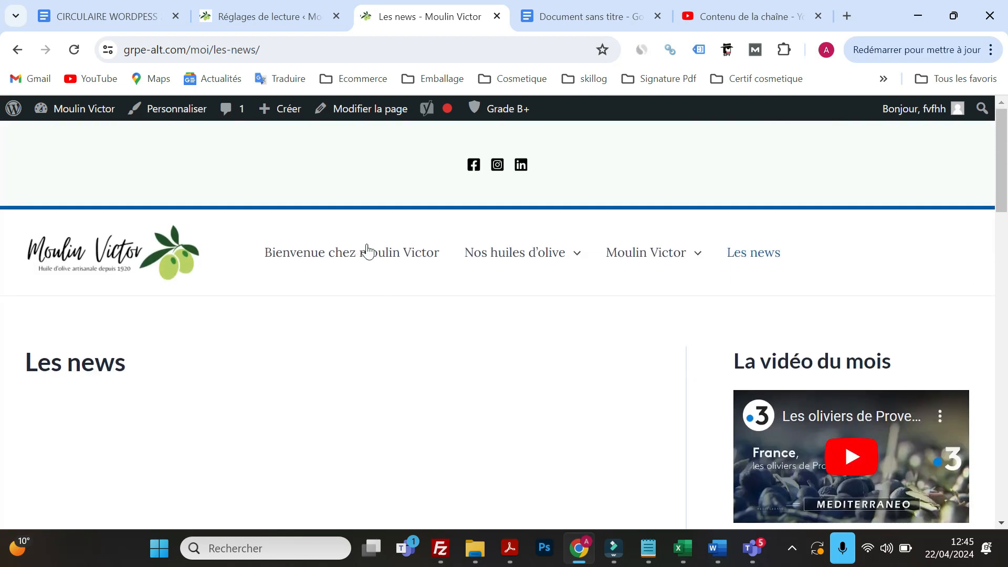
- Review the posts page selection in the reading settings and compare it with the outline document
click(268, 17)
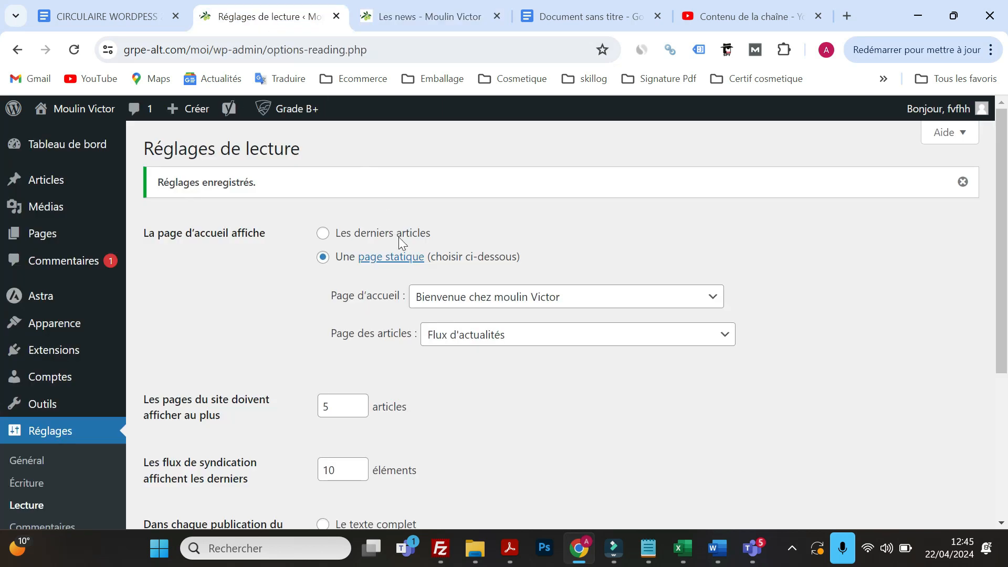
click(498, 347)
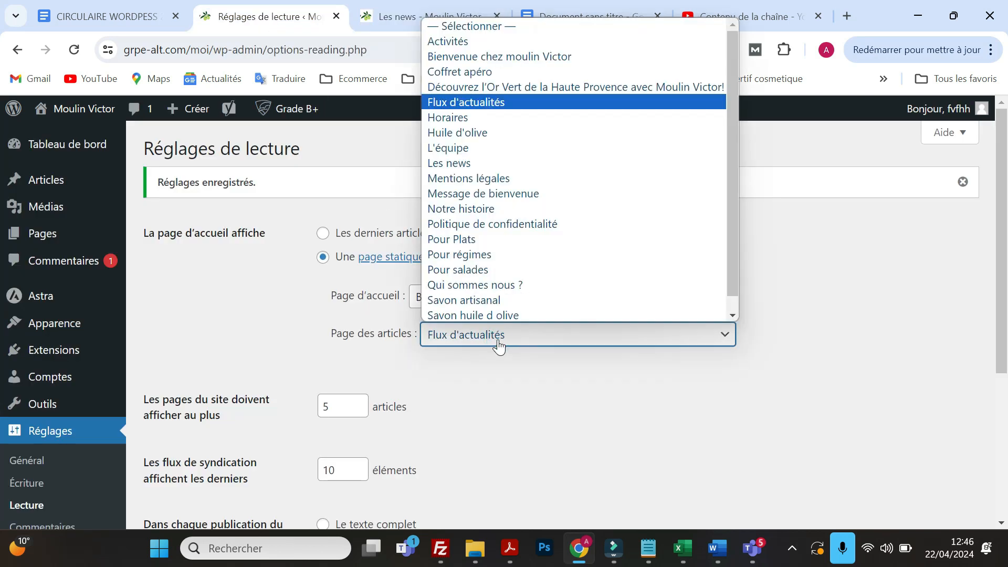
click(502, 102)
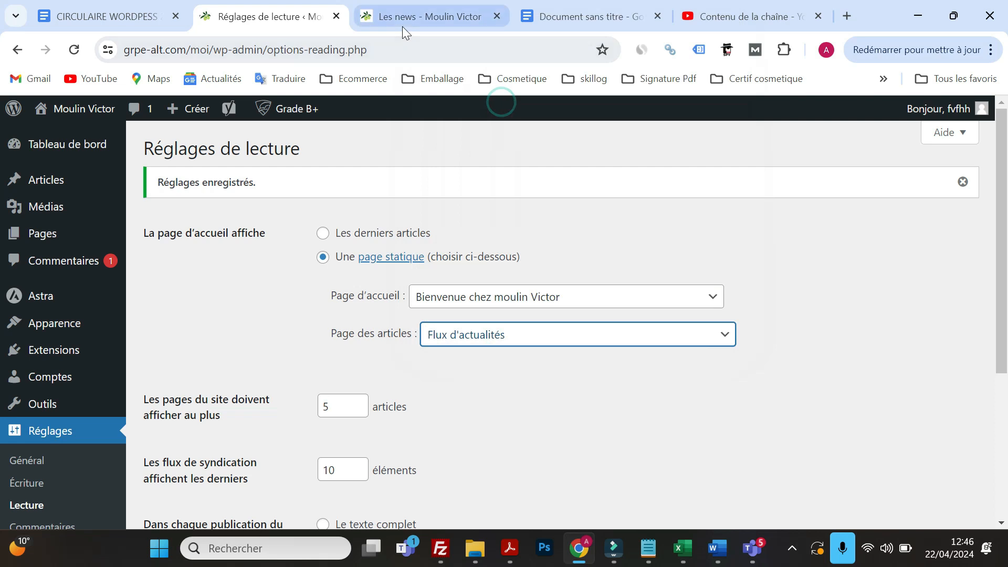
click(541, 22)
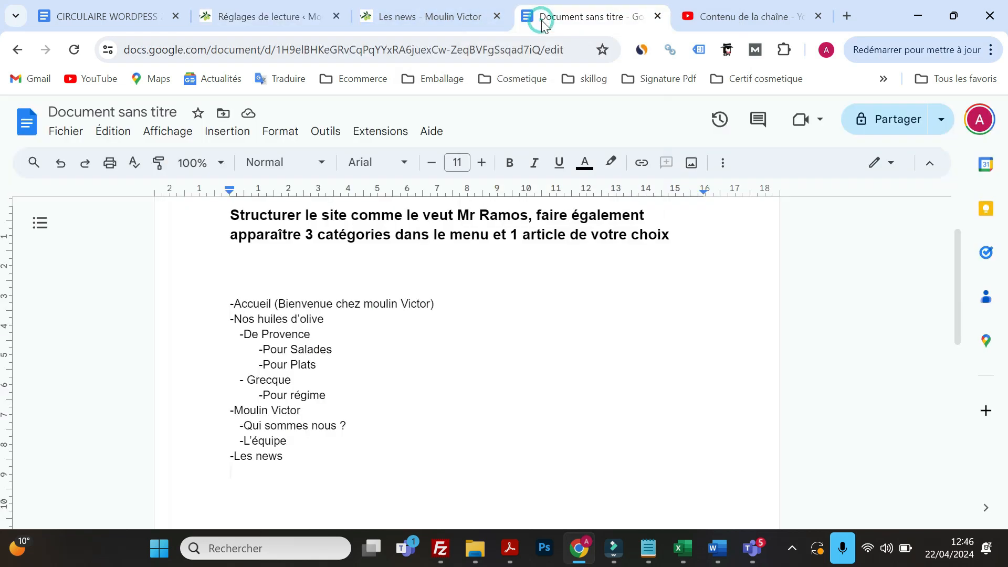
click(446, 16)
click(269, 13)
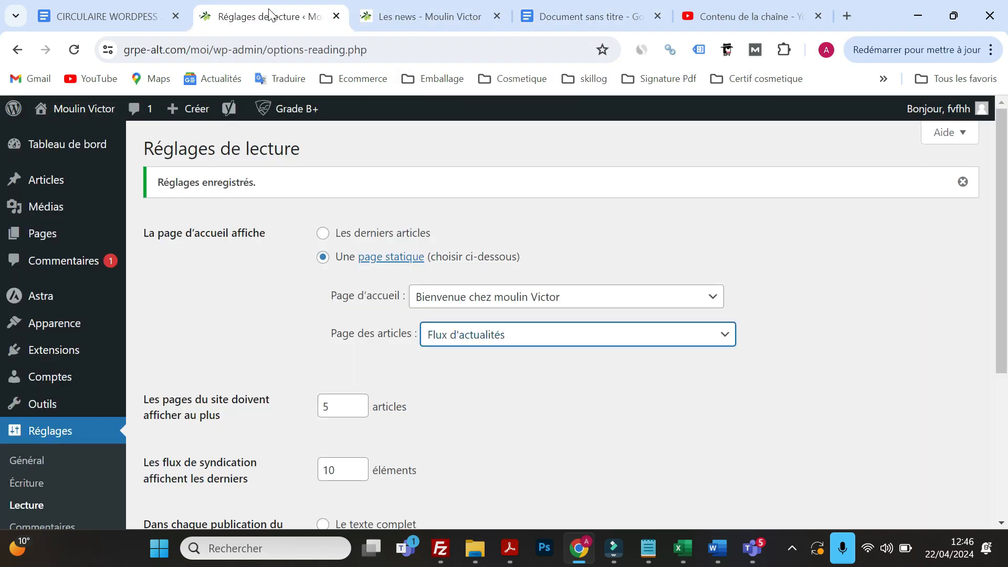
- Set the posts page to "Les news" and save the reading settings
click(519, 348)
scroll(518, 322, down, 1)
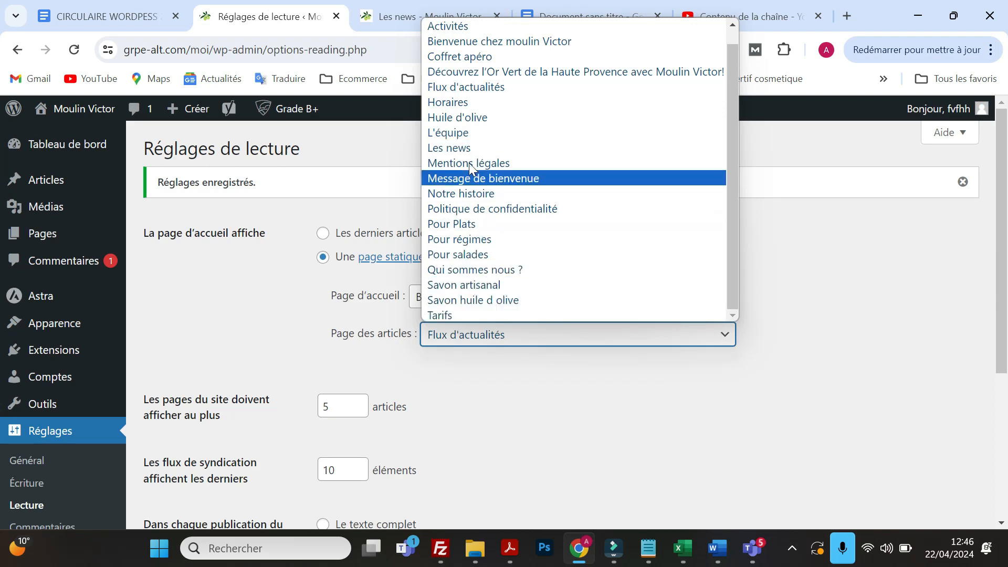
click(472, 149)
scroll(494, 284, down, 4)
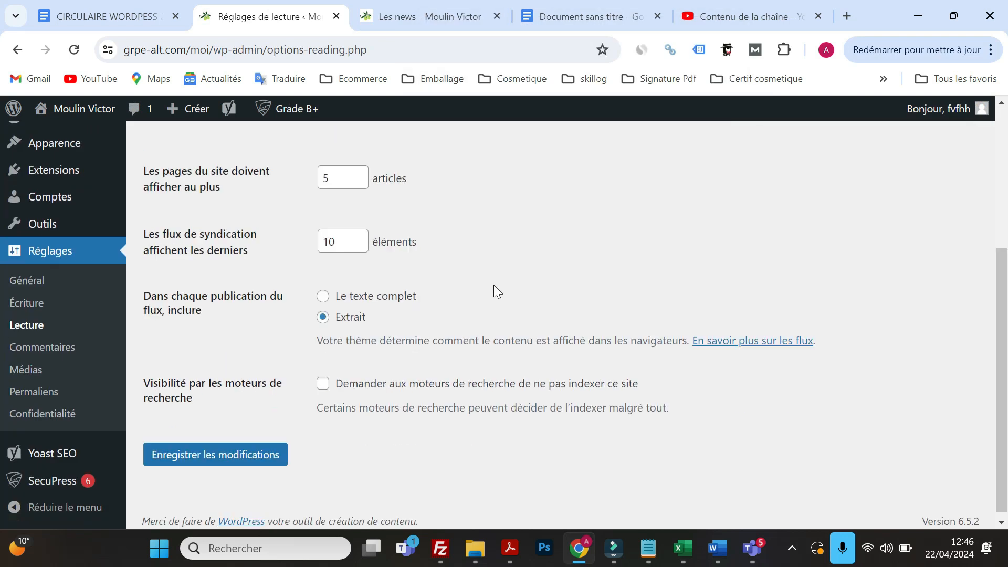
scroll(441, 253, up, 2)
scroll(300, 411, down, 3)
click(228, 452)
- Reload the live "Les news" page and look through its list of articles
click(412, 19)
click(73, 51)
scroll(223, 263, down, 5)
scroll(226, 266, down, 15)
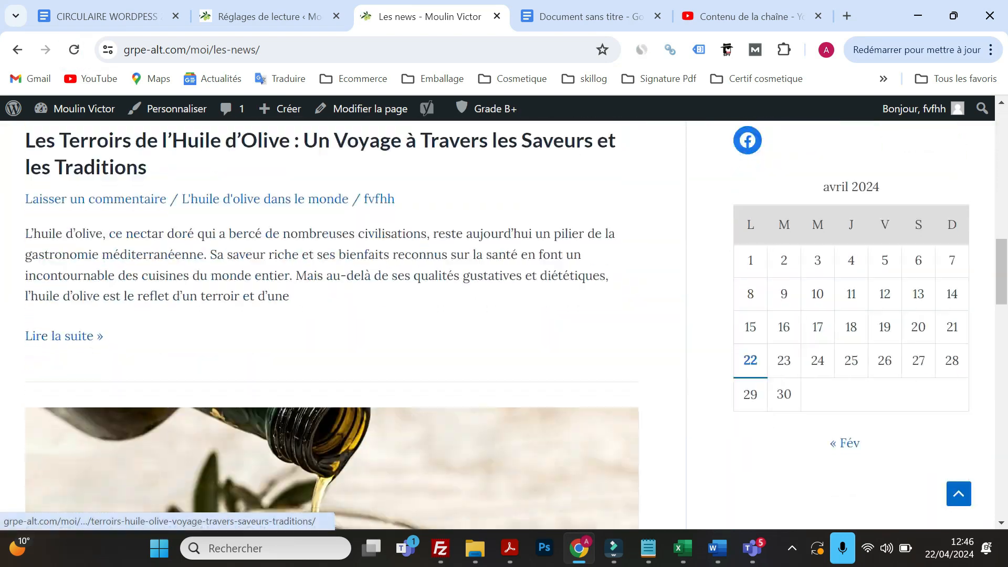
scroll(232, 271, down, 10)
scroll(234, 271, up, 15)
scroll(245, 285, up, 10)
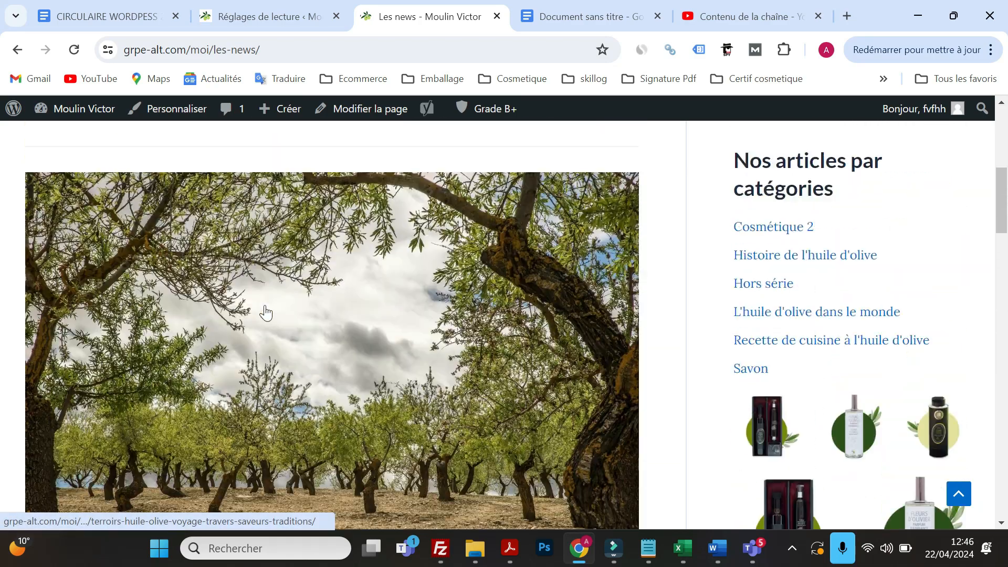
- Browse the article previews on the live "Les news" page
scroll(264, 316, down, 2)
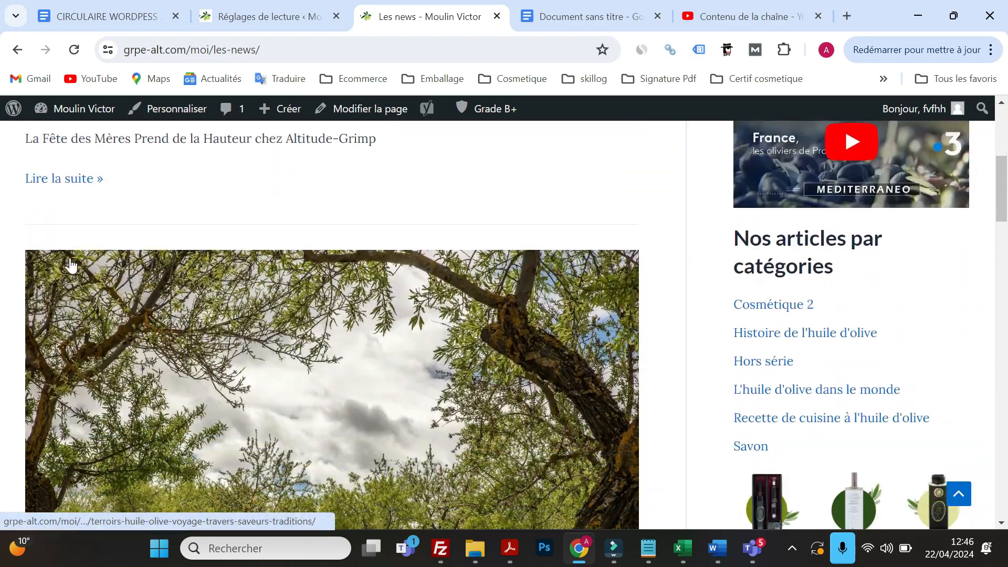
scroll(71, 278, down, 4)
scroll(383, 367, up, 4)
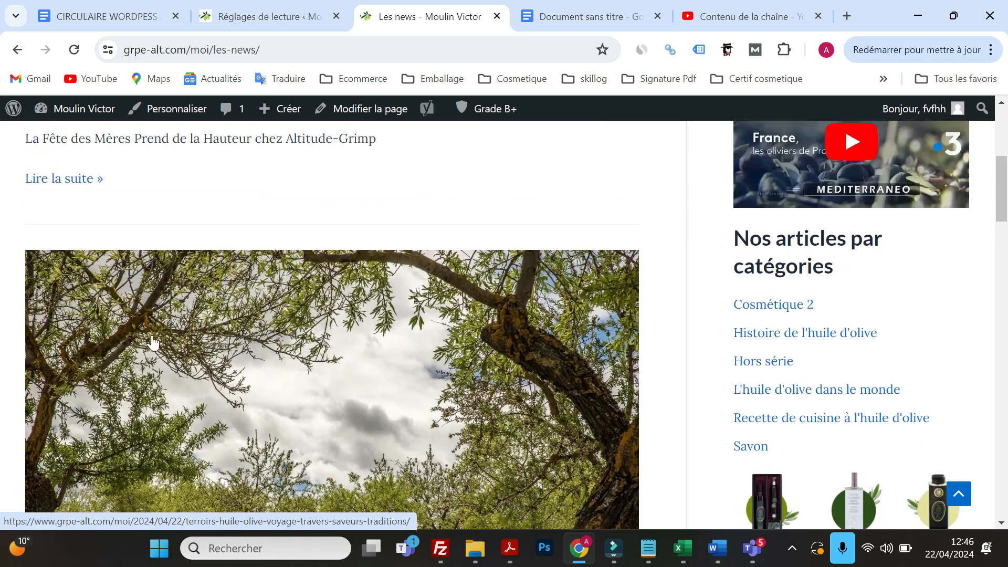
scroll(176, 349, down, 1)
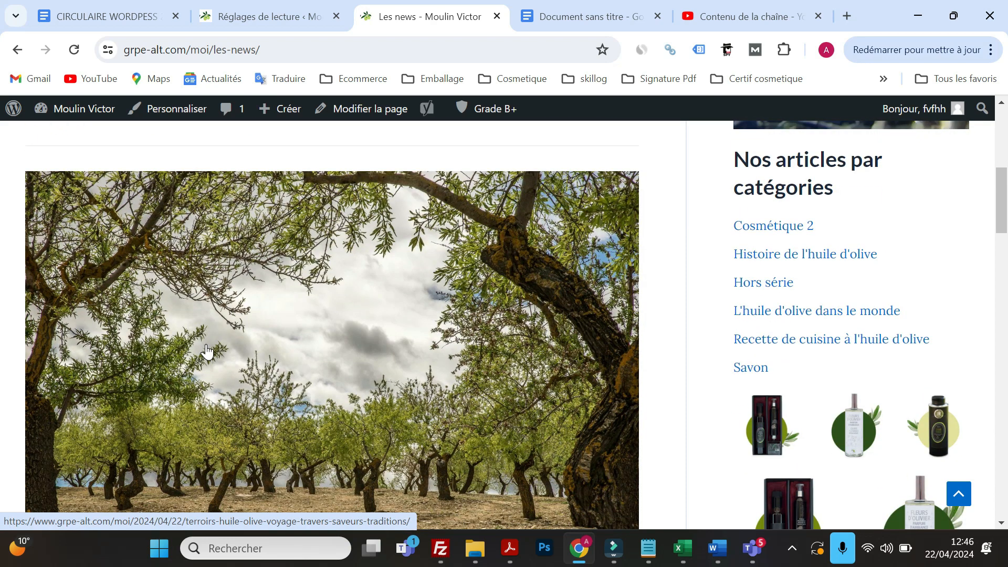
scroll(220, 332, down, 4)
scroll(232, 322, up, 10)
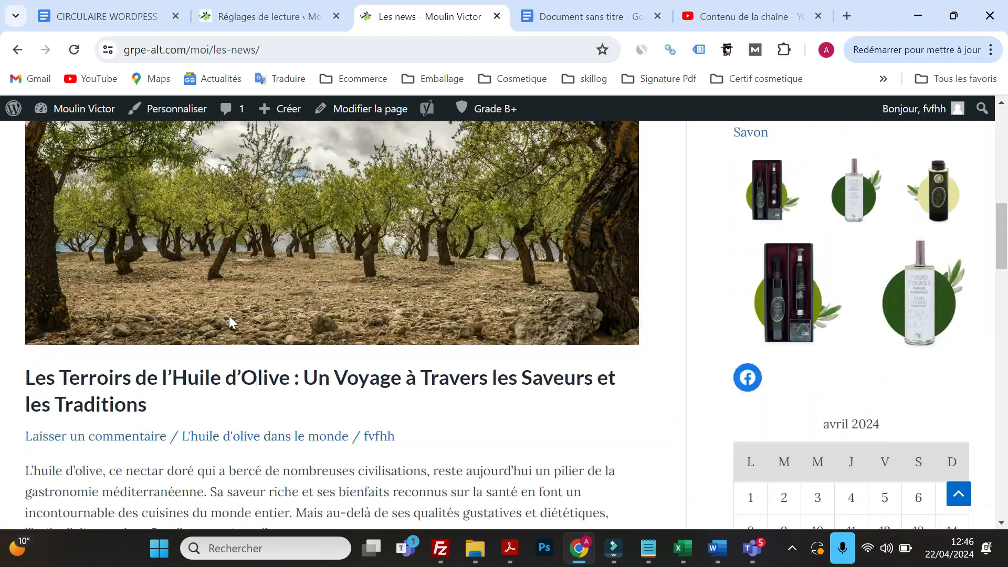
- Check the outline document for the required categories and article, and open the main menu in the site's menu editor
click(246, 14)
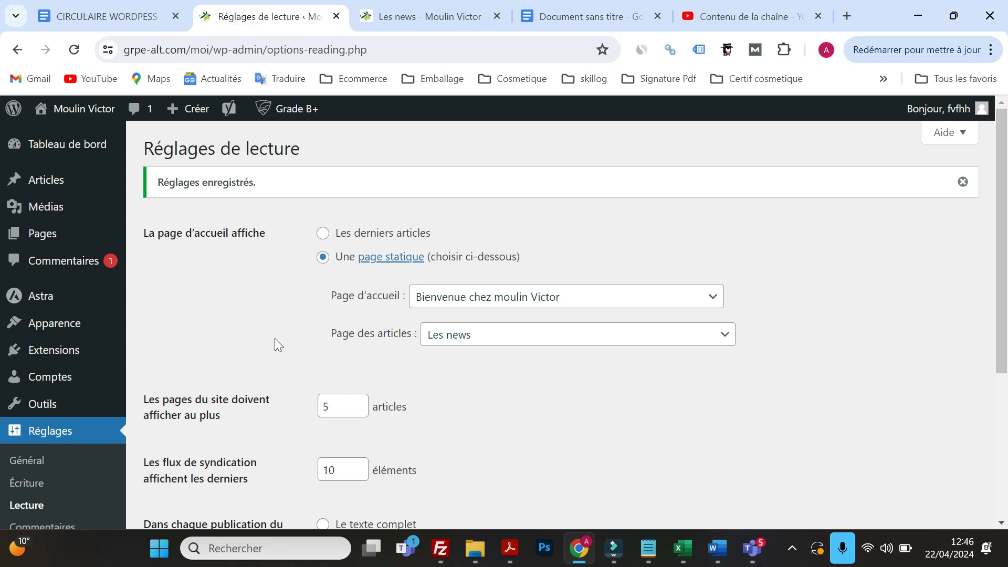
click(576, 21)
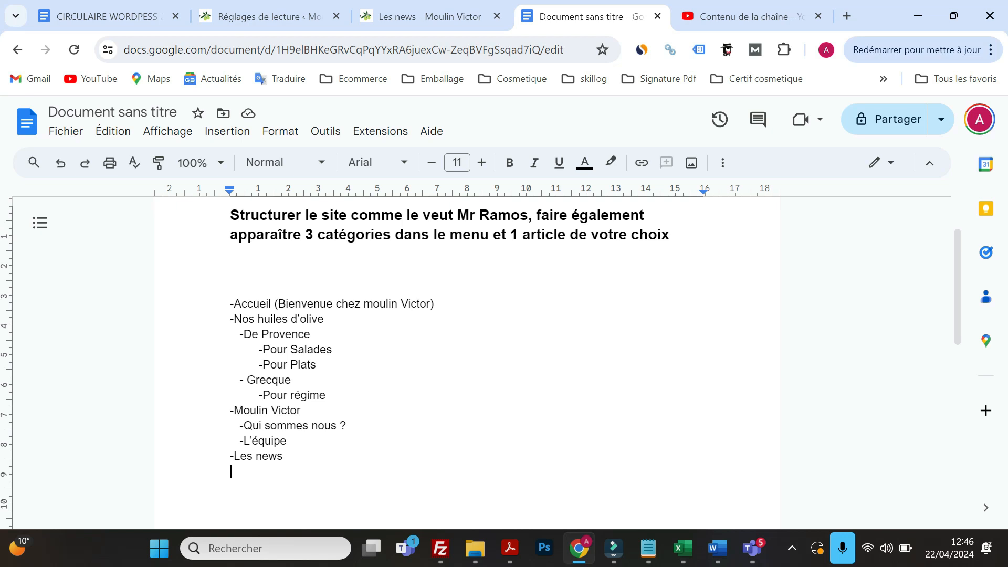
click(377, 12)
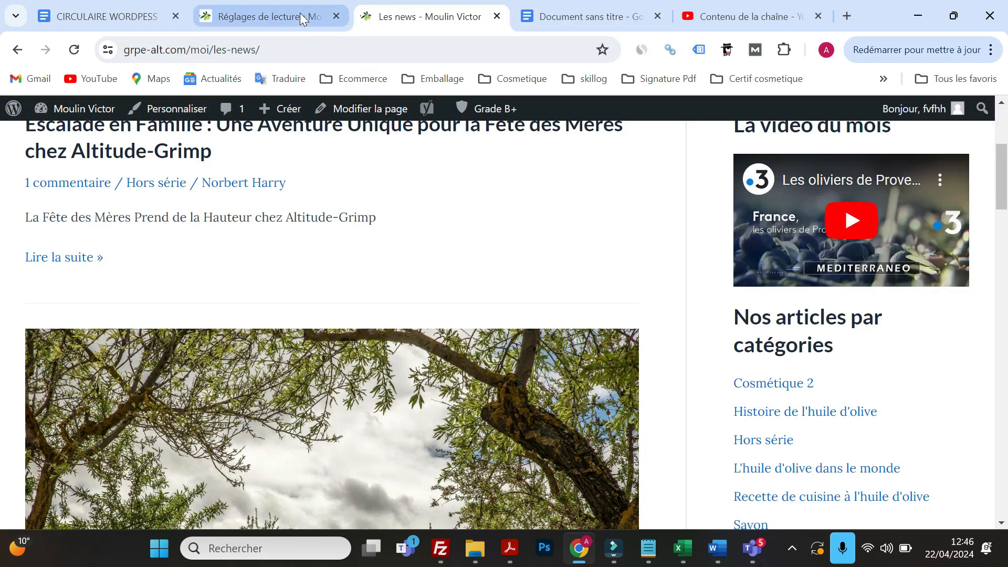
click(300, 12)
mouse_move(50, 333)
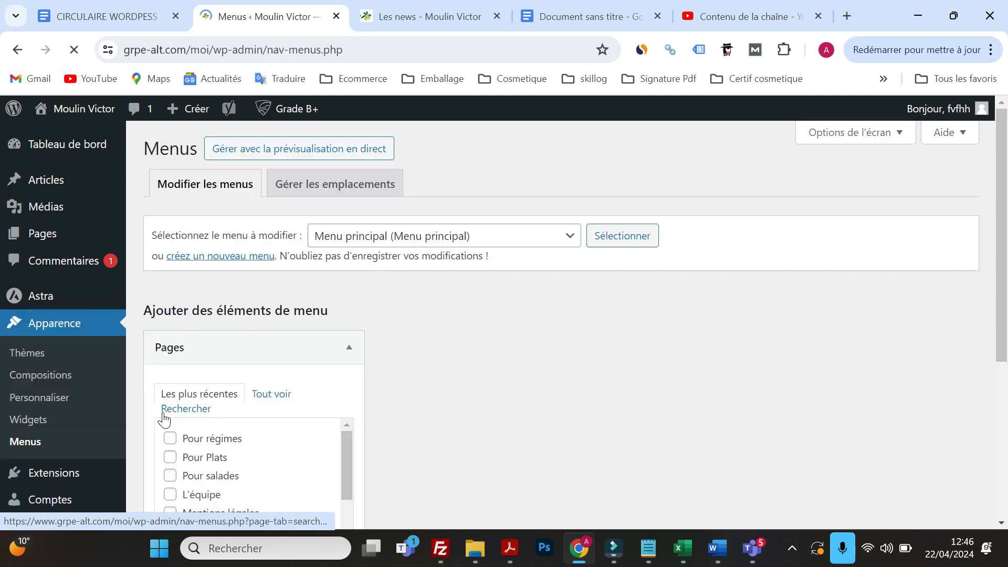
scroll(488, 326, down, 10)
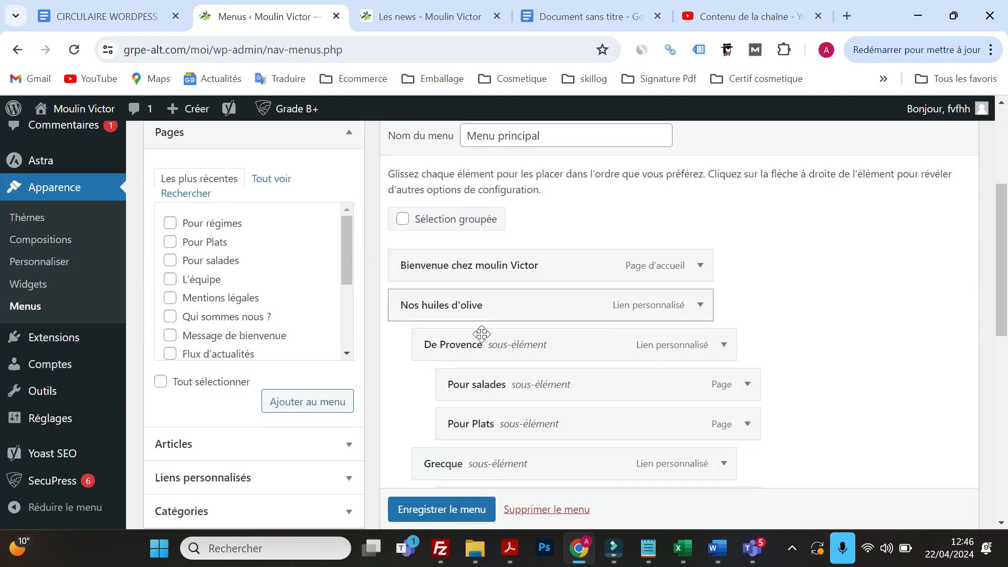
scroll(481, 335, up, 5)
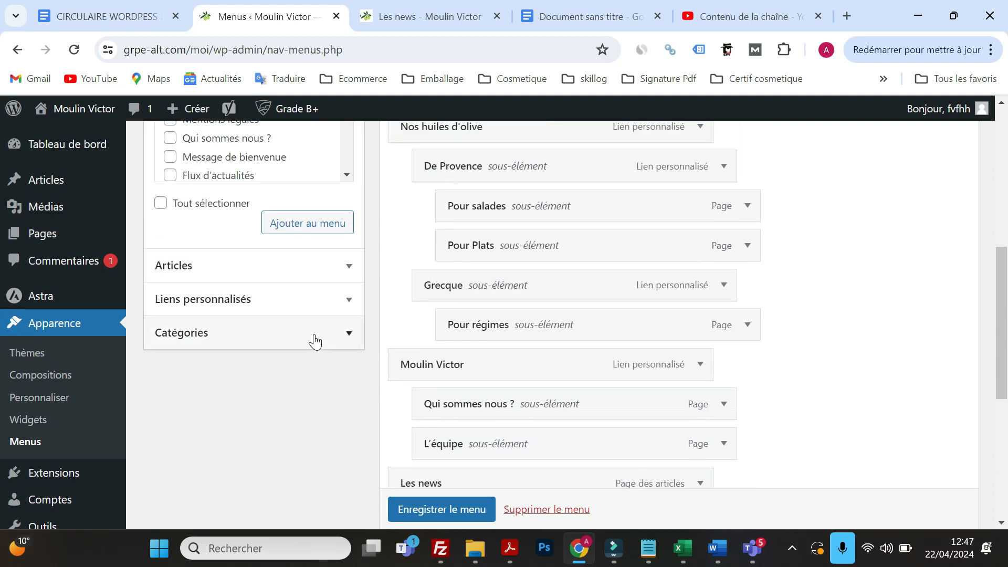
- Add the categories "Recette de cuisine à l'huile d'olive", "L'huile d'olive dans le monde" and "Histoire de l'huile d'olive" to the main menu
click(308, 336)
scroll(197, 375, up, 1)
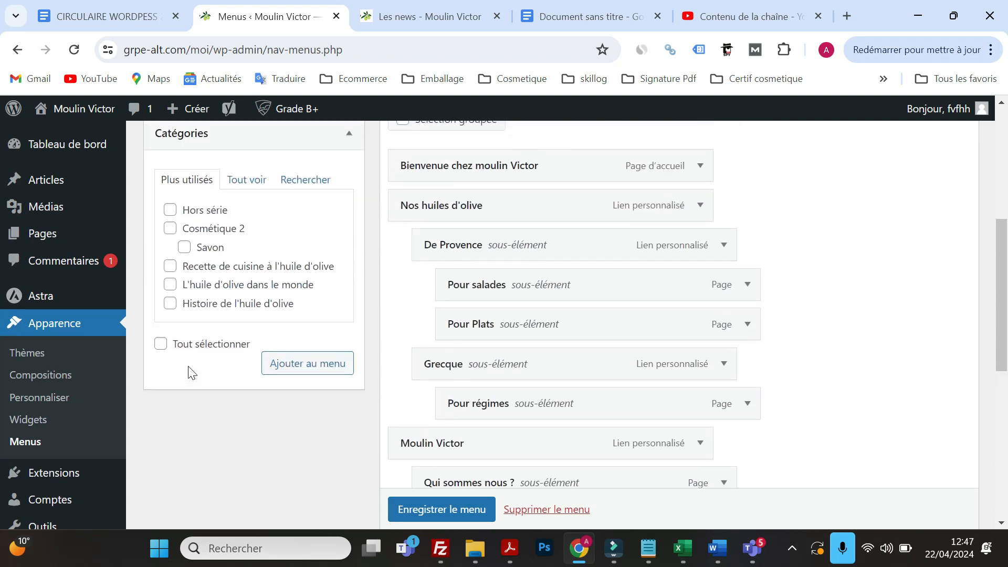
click(171, 285)
click(171, 303)
click(293, 363)
scroll(533, 312, down, 3)
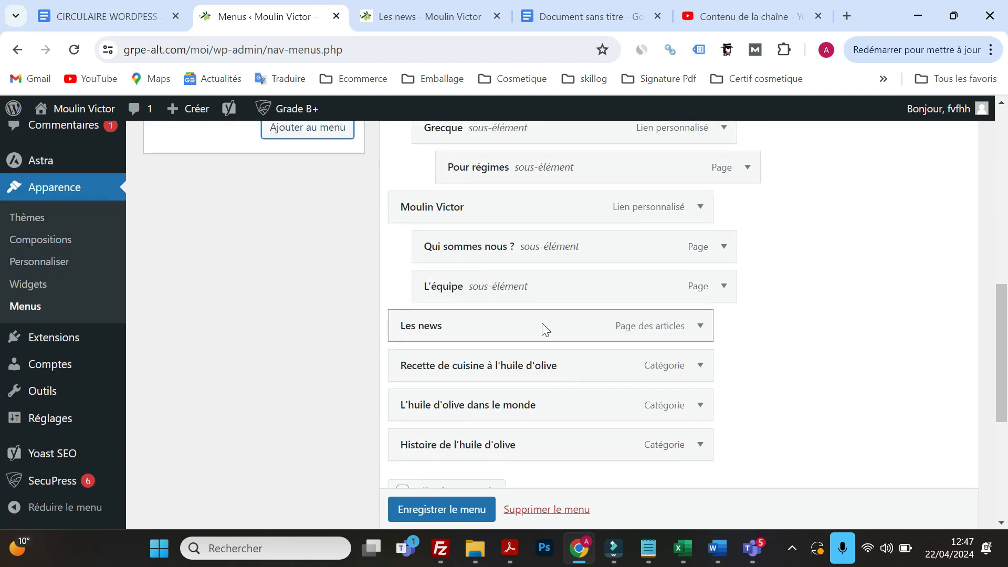
- Nest the three olive oil categories as sub-items under "Les news" and save the menu
scroll(544, 328, down, 1)
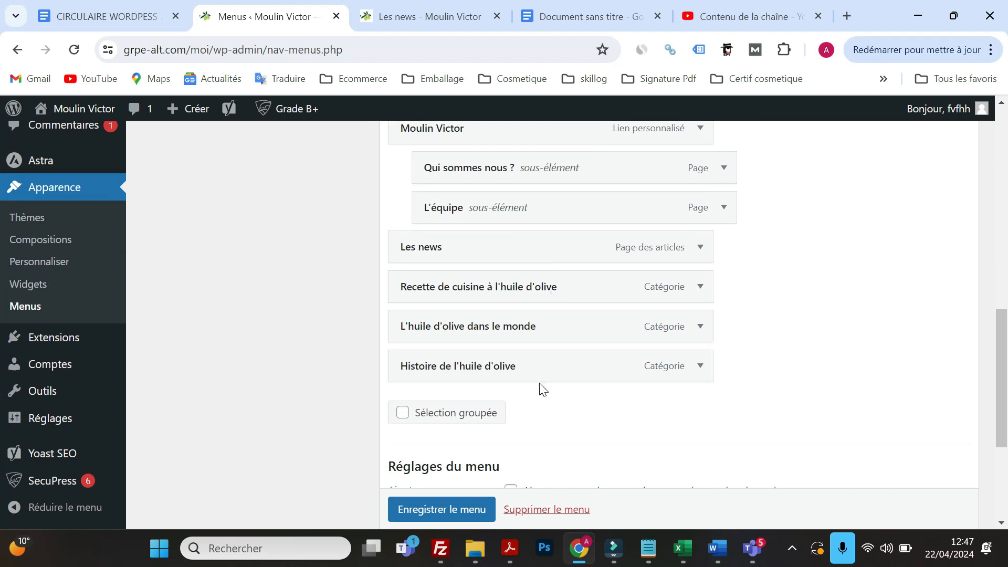
drag(425, 291, 452, 287)
drag(418, 348, 447, 343)
drag(439, 400, 461, 403)
scroll(436, 400, down, 3)
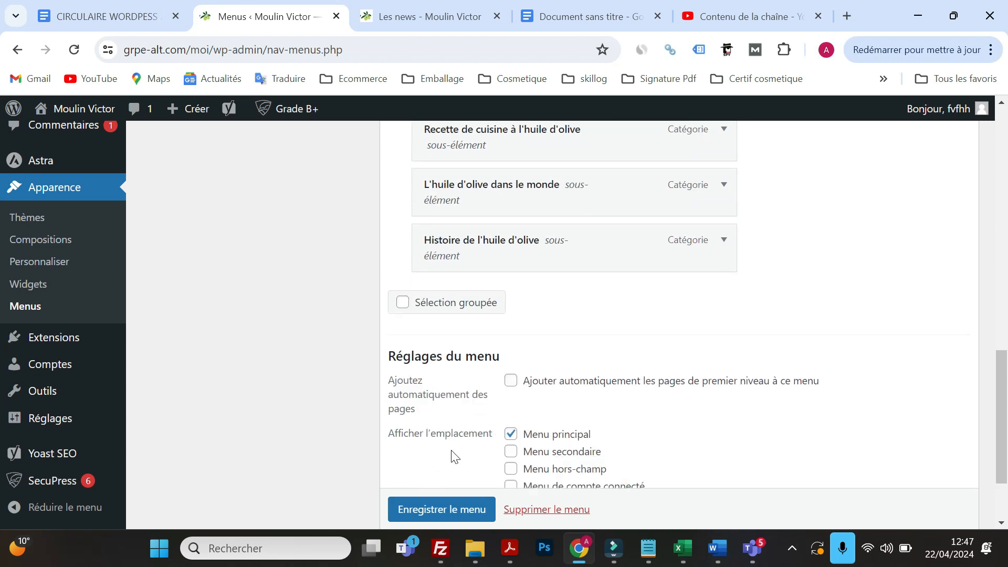
click(429, 511)
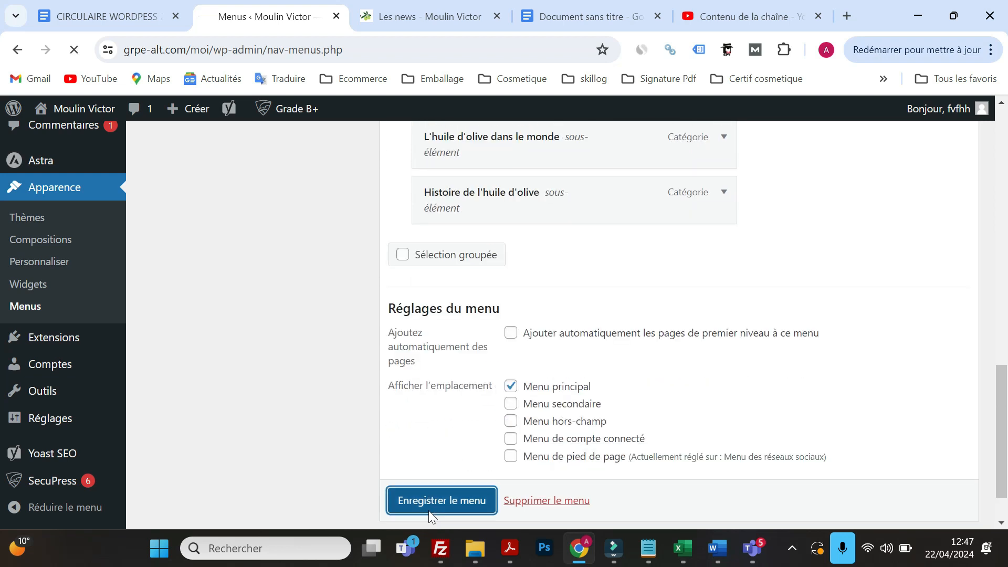
- Review the saved main menu structure, especially the sub-items under "Les news"
scroll(443, 361, down, 12)
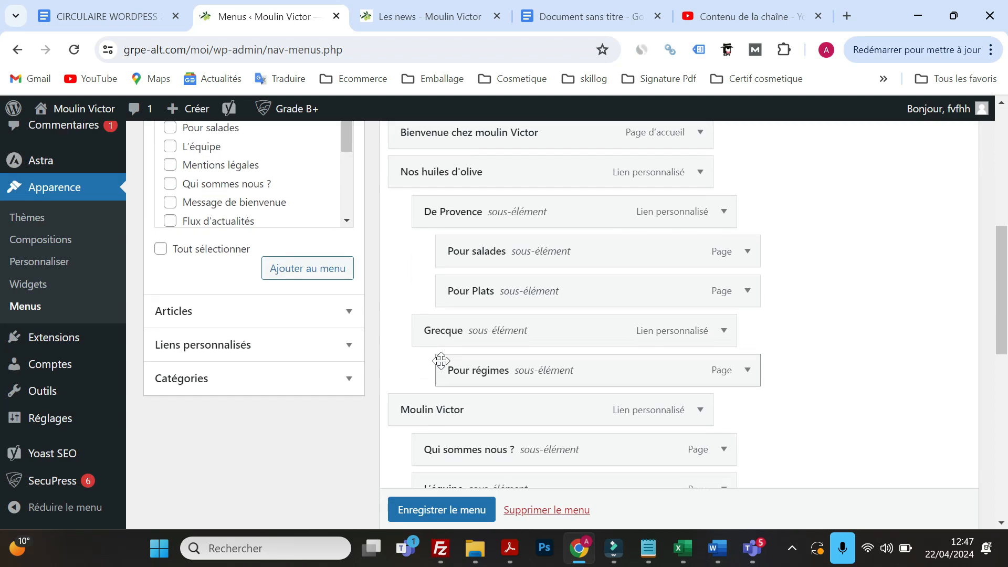
scroll(444, 360, down, 4)
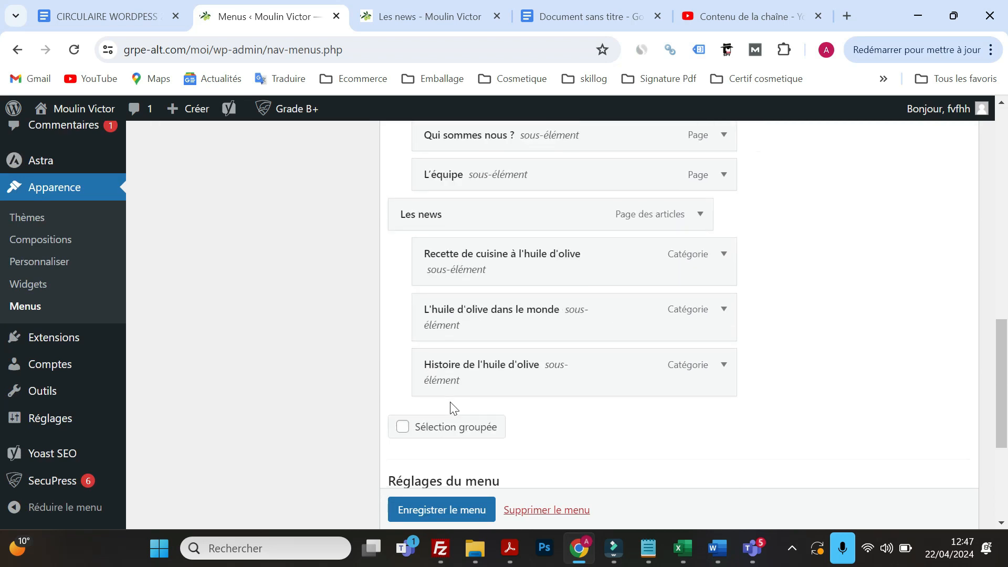
scroll(452, 407, up, 2)
scroll(451, 405, up, 1)
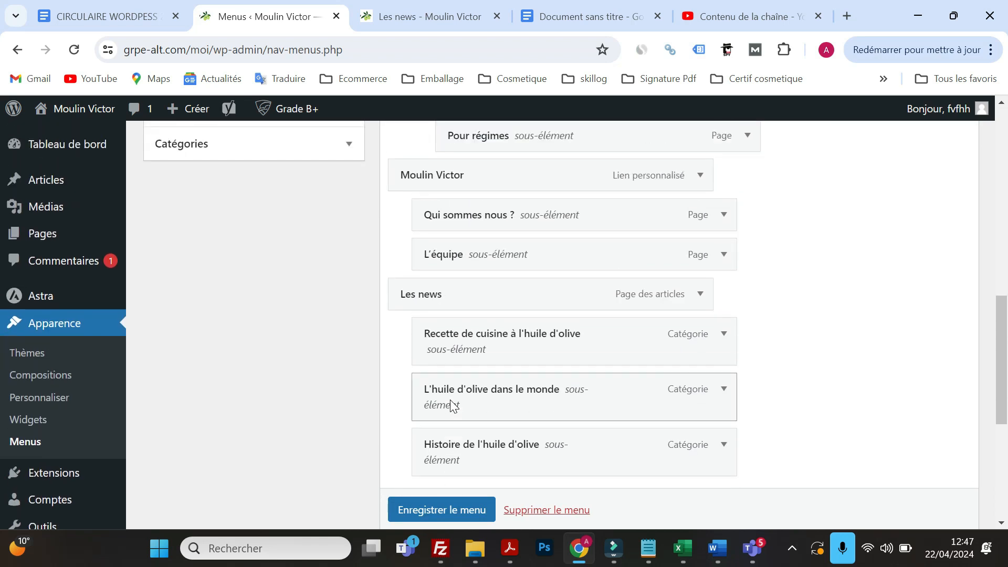
mouse_move(445, 293)
mouse_down()
mouse_move(459, 297)
mouse_move(438, 297)
mouse_up()
scroll(543, 352, down, 3)
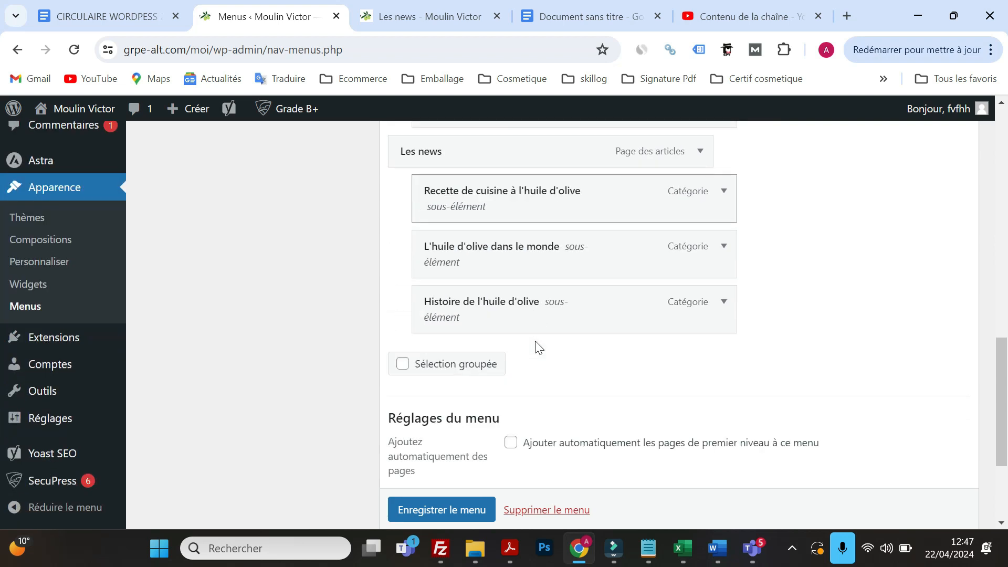
scroll(540, 351, up, 3)
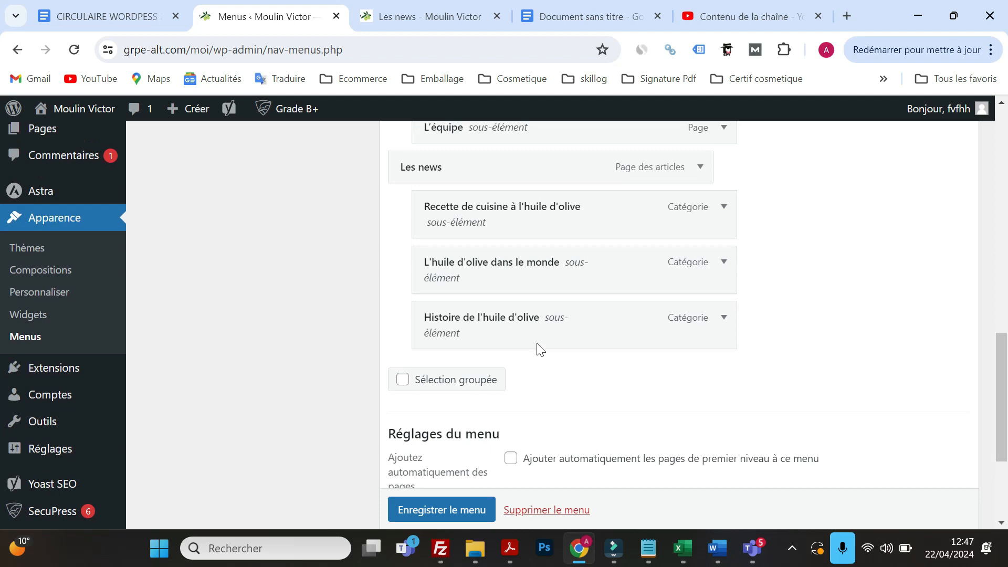
- Reload the live site and check the "Les news" submenu against the menu editor
click(409, 16)
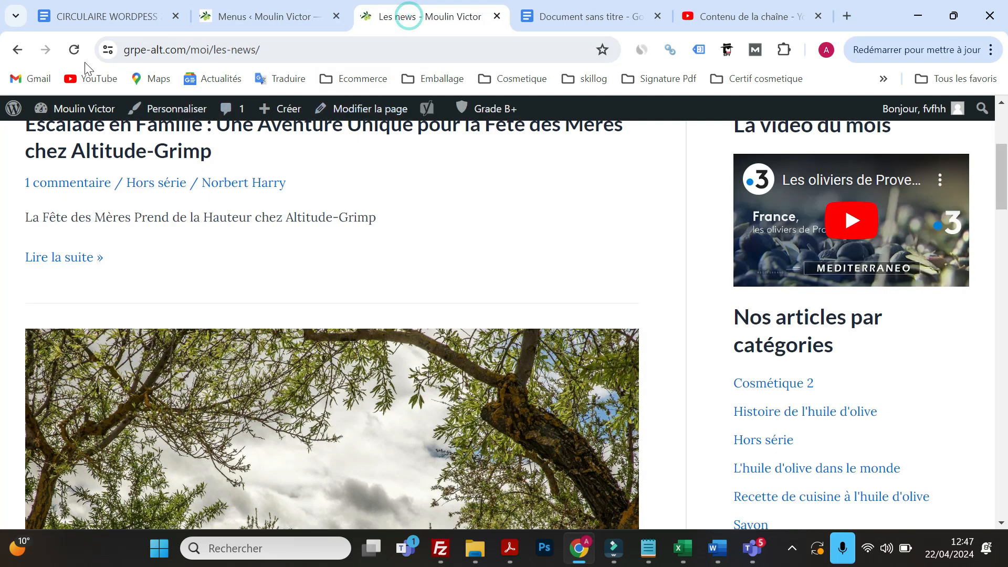
click(74, 50)
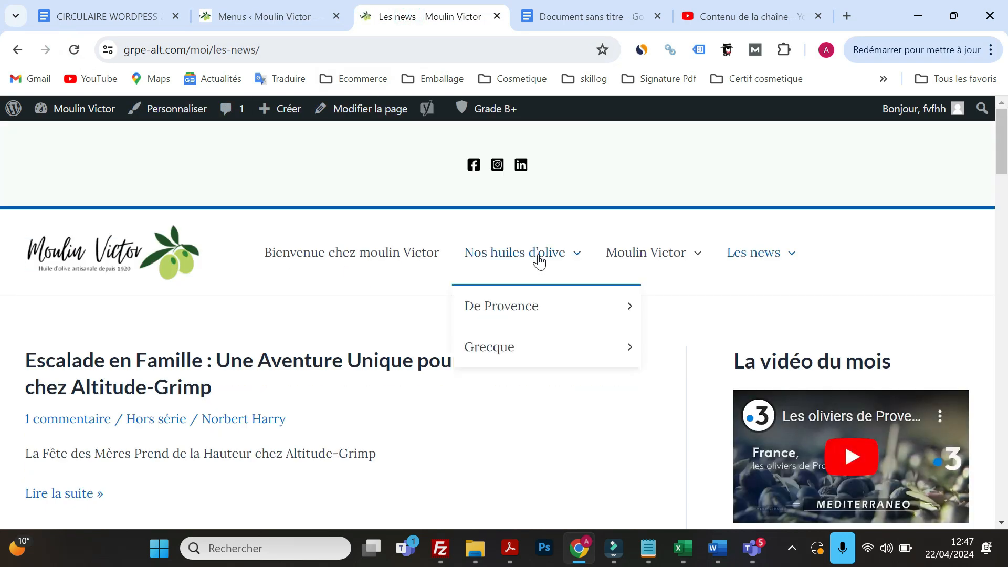
mouse_move(755, 249)
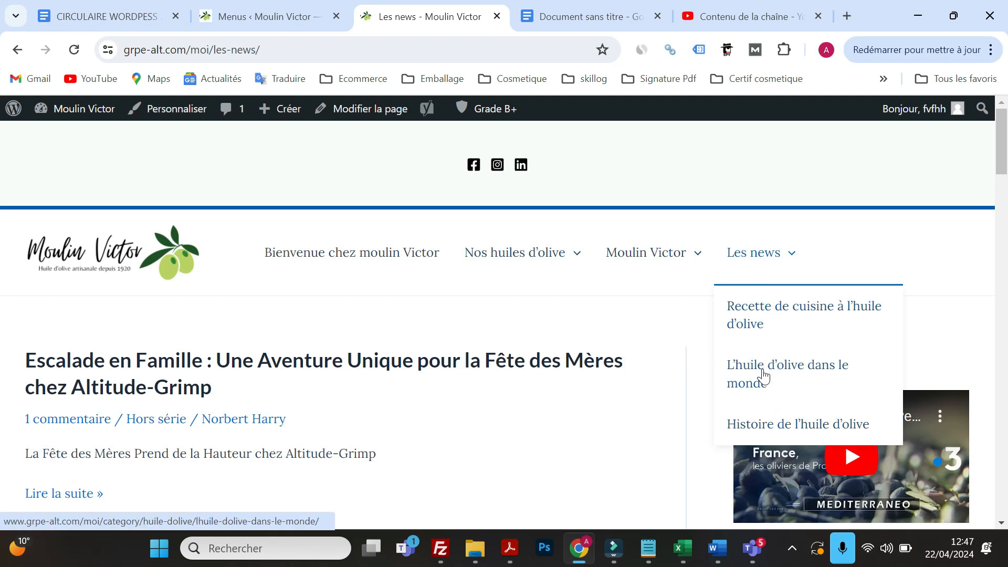
click(252, 21)
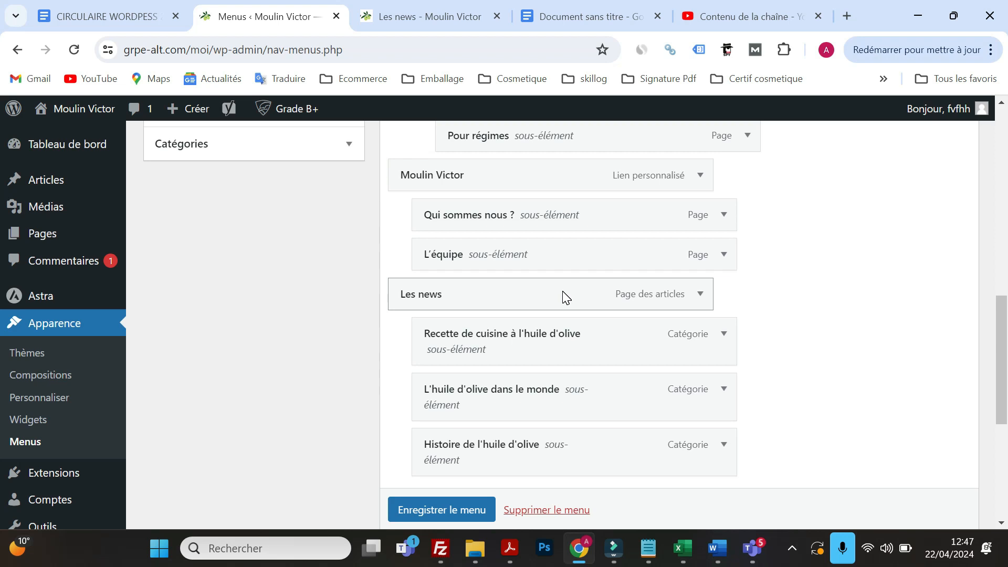
click(409, 13)
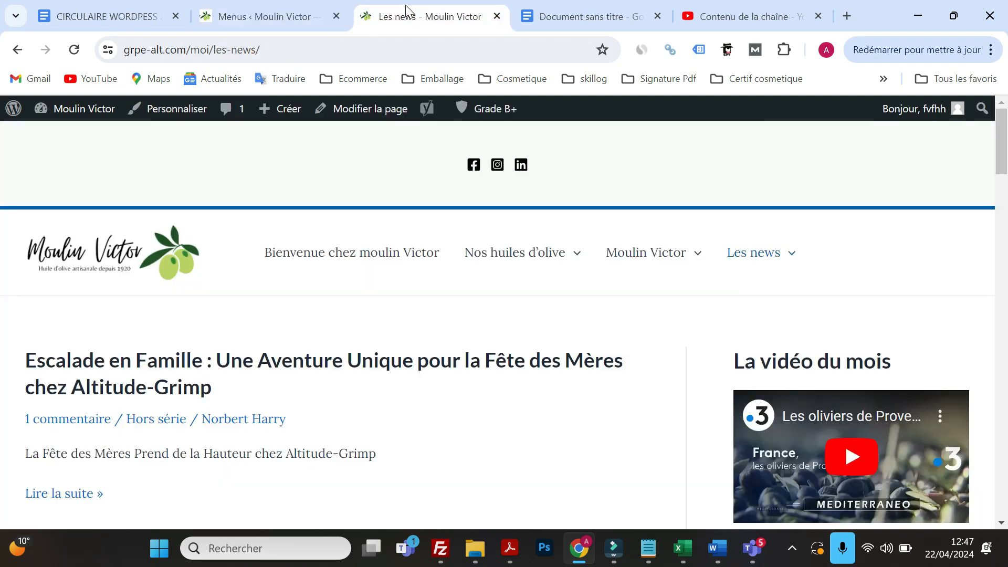
mouse_move(723, 230)
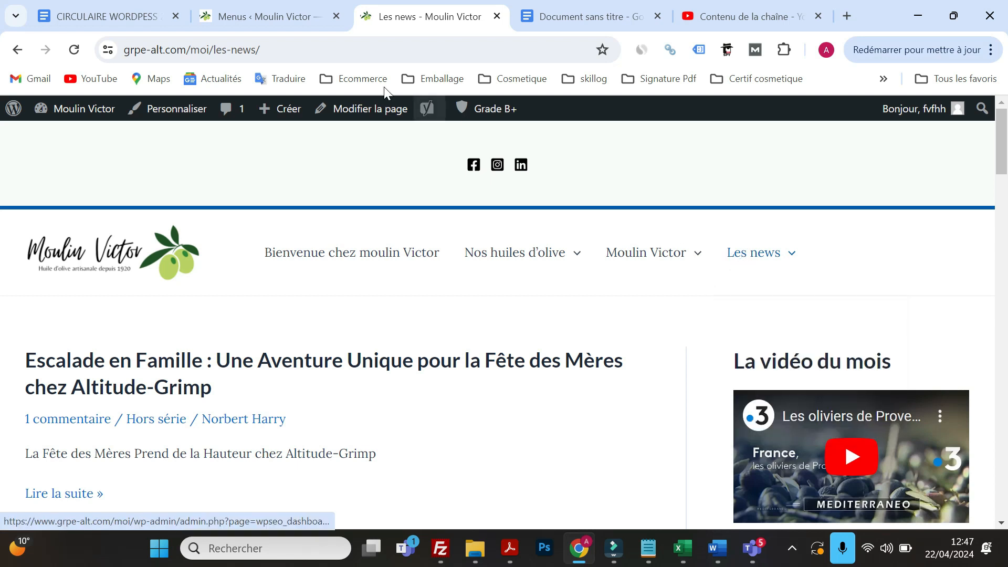
- Remove the three category sub-items under "Les news" from the main menu
click(279, 21)
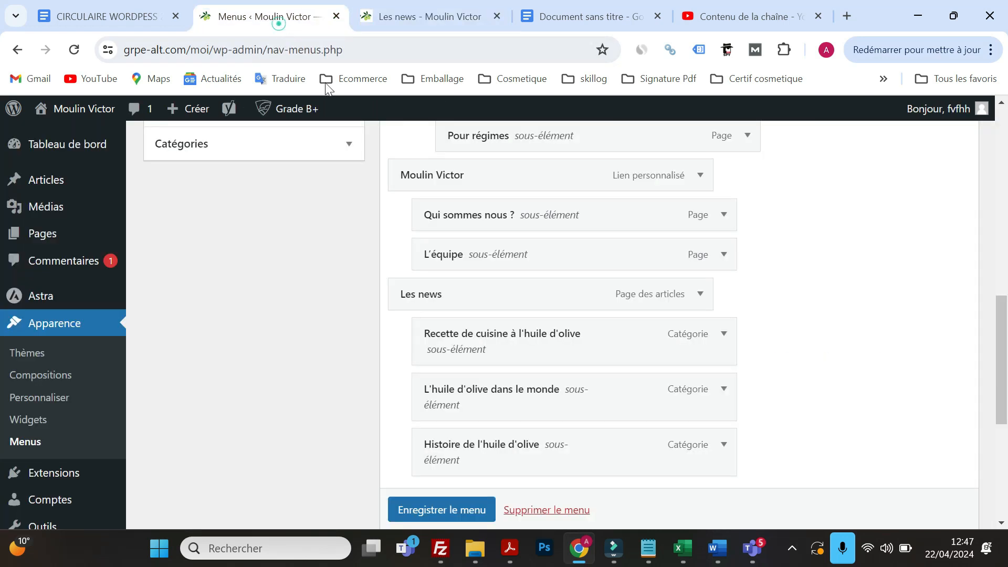
click(723, 334)
scroll(541, 401, down, 2)
scroll(486, 402, down, 2)
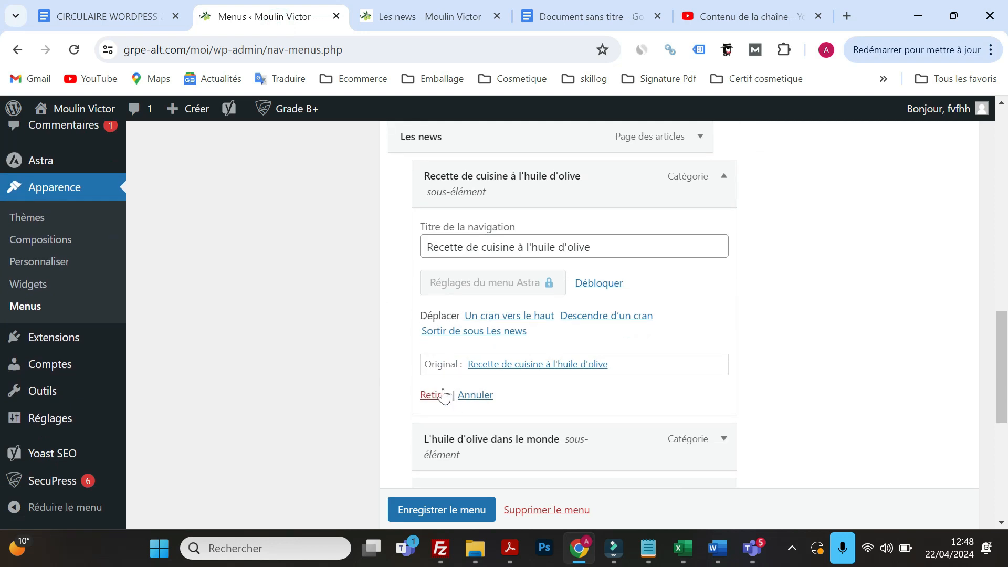
click(435, 395)
click(725, 178)
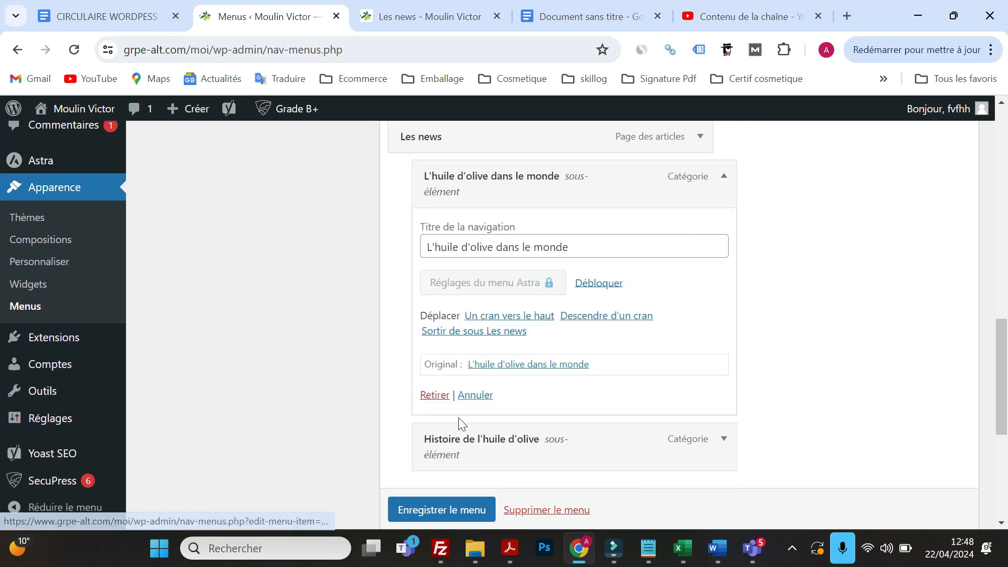
click(434, 396)
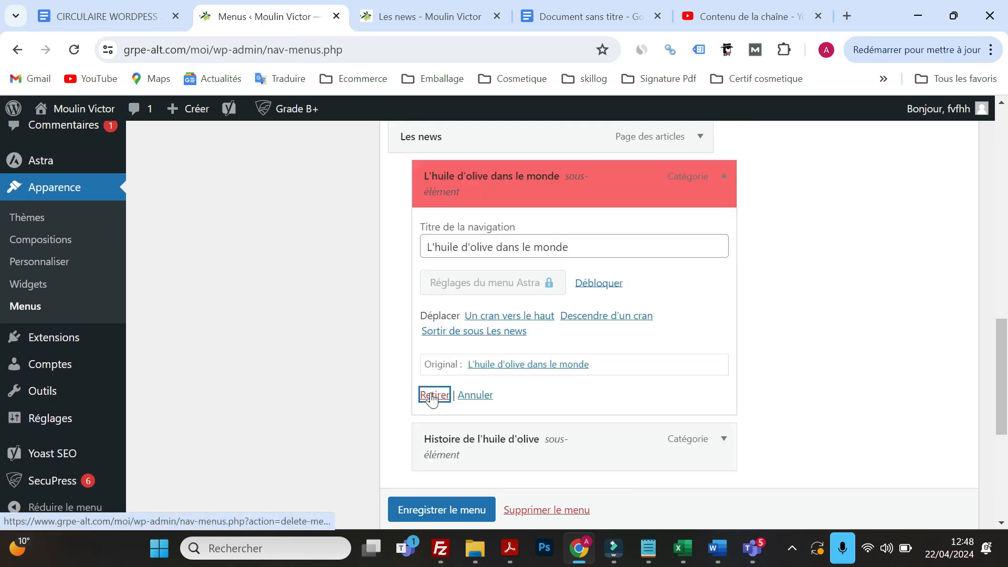
click(724, 177)
click(430, 378)
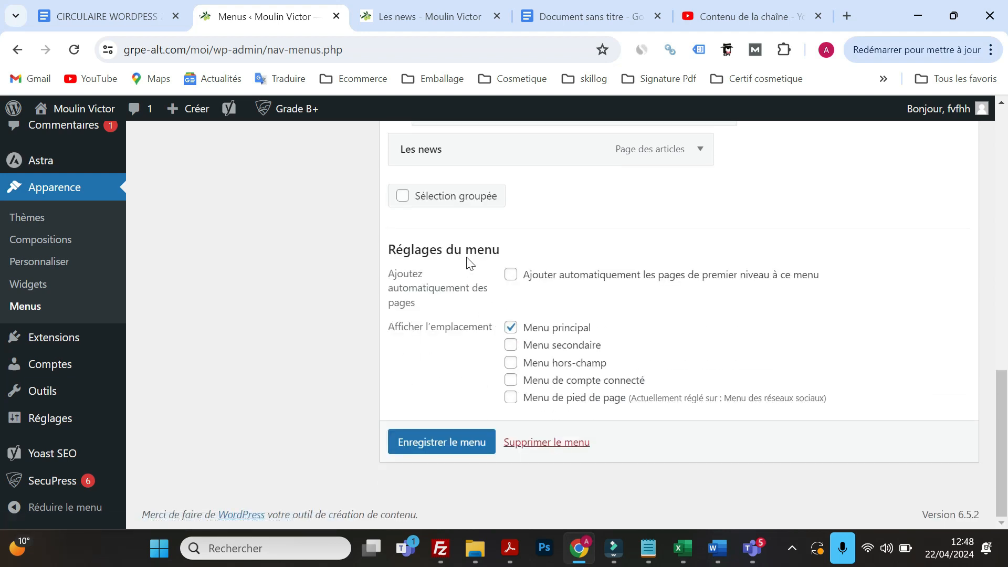
- Add a custom link with the text "Blog" and the URL # to the main menu
scroll(484, 348, up, 6)
click(281, 287)
scroll(267, 315, up, 4)
click(251, 340)
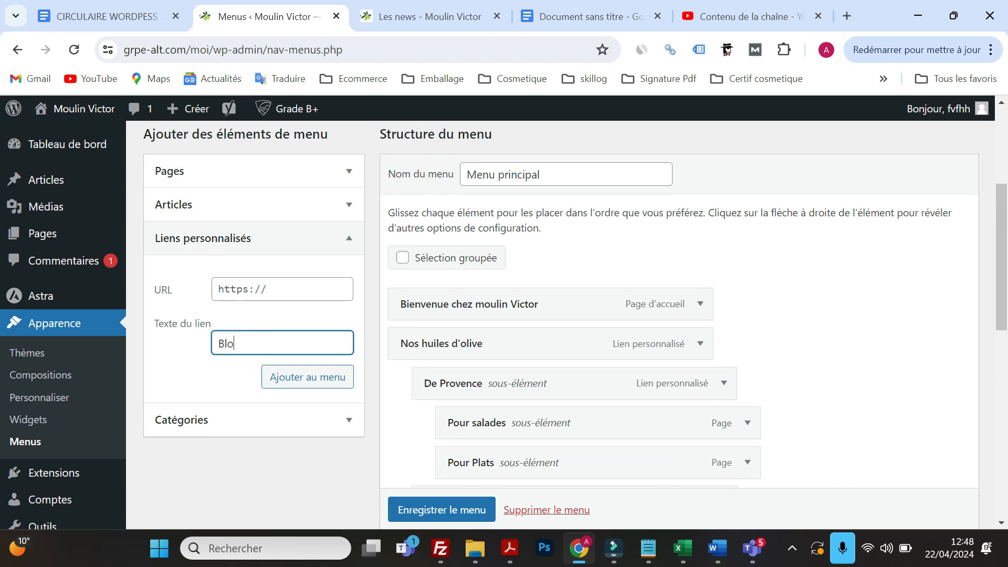
click(247, 288)
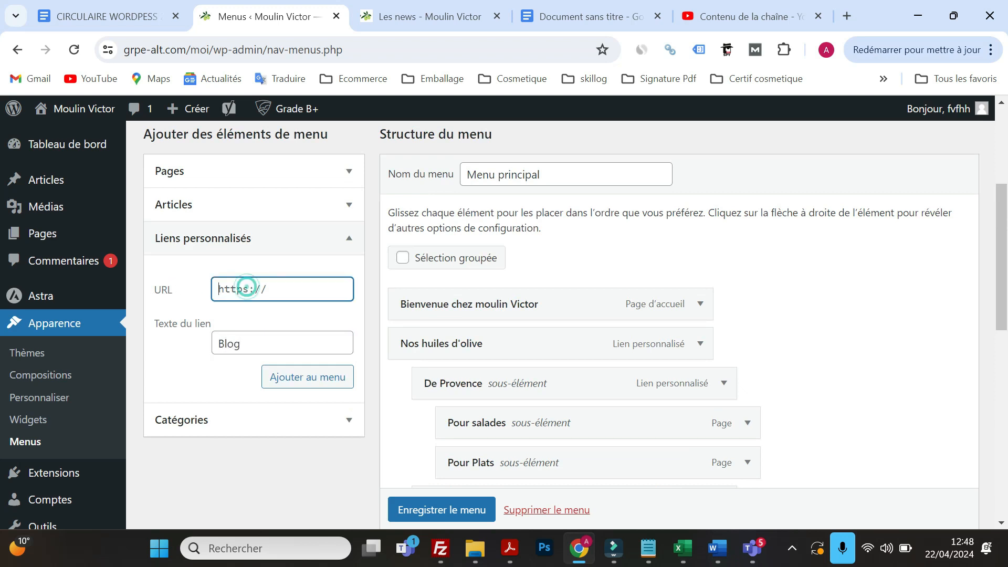
text(#)
click(308, 377)
- Move the "Blog" item above "Les news" at the top level of the main menu
scroll(513, 357, down, 1)
scroll(513, 357, down, 5)
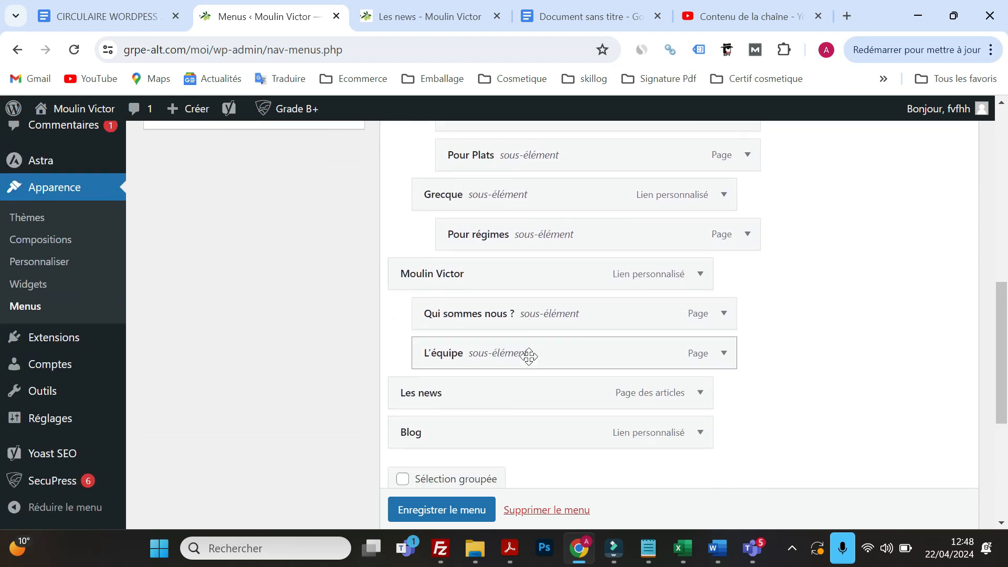
drag(452, 423, 444, 388)
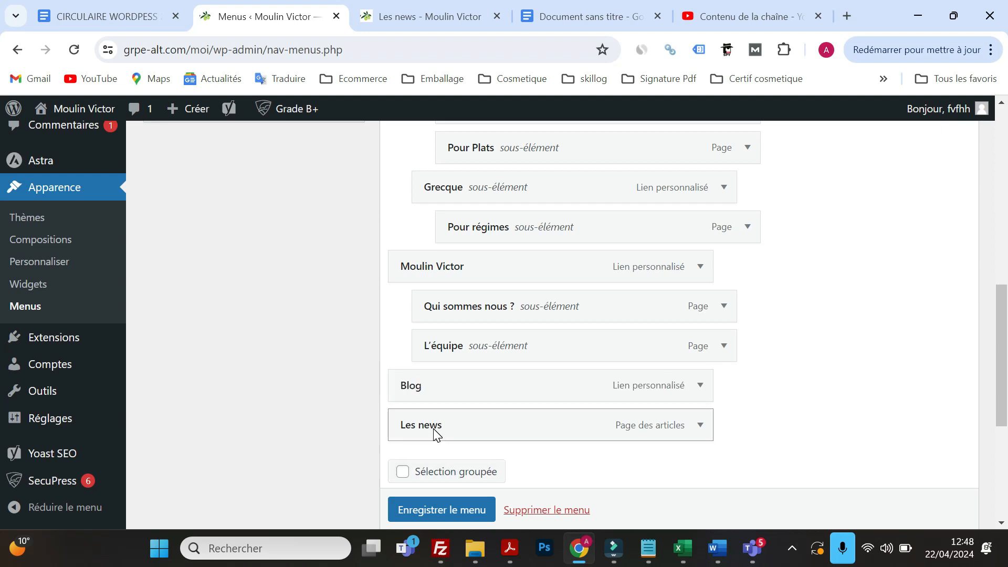
- Nest "Les news" as a sub-item directly under "Blog" in the main menu
drag(435, 432, 462, 432)
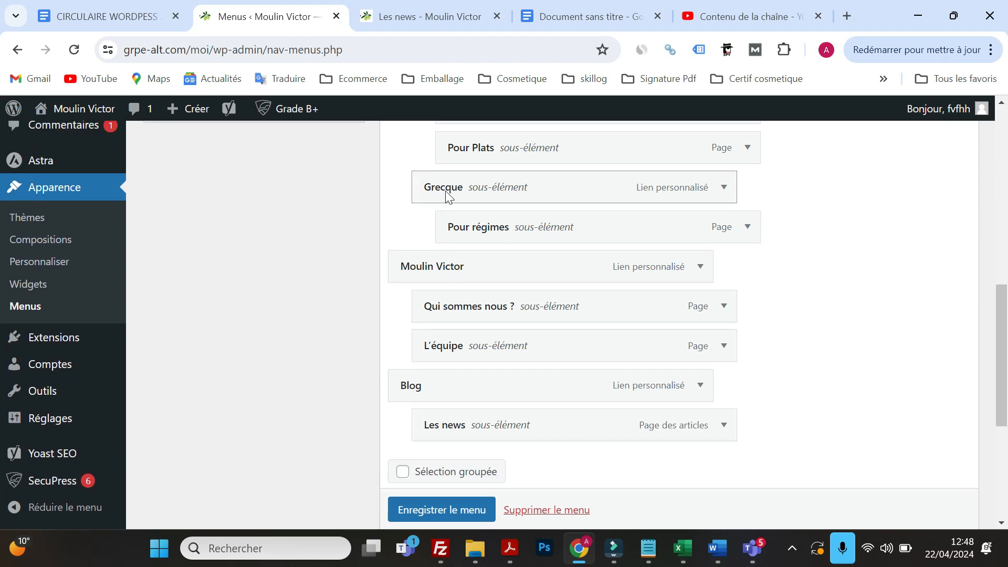
- Add the categories "Recette de cuisine à l'huile d'olive", "L'huile d'olive dans le monde" and "Histoire de l'huile d'olive" to the main menu and save it
scroll(252, 307, up, 6)
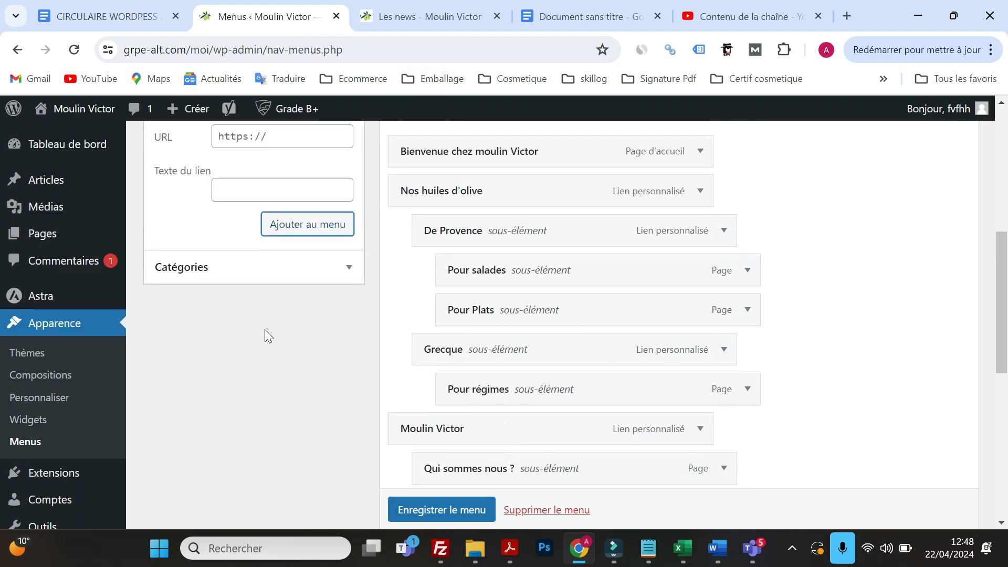
click(269, 251)
click(259, 272)
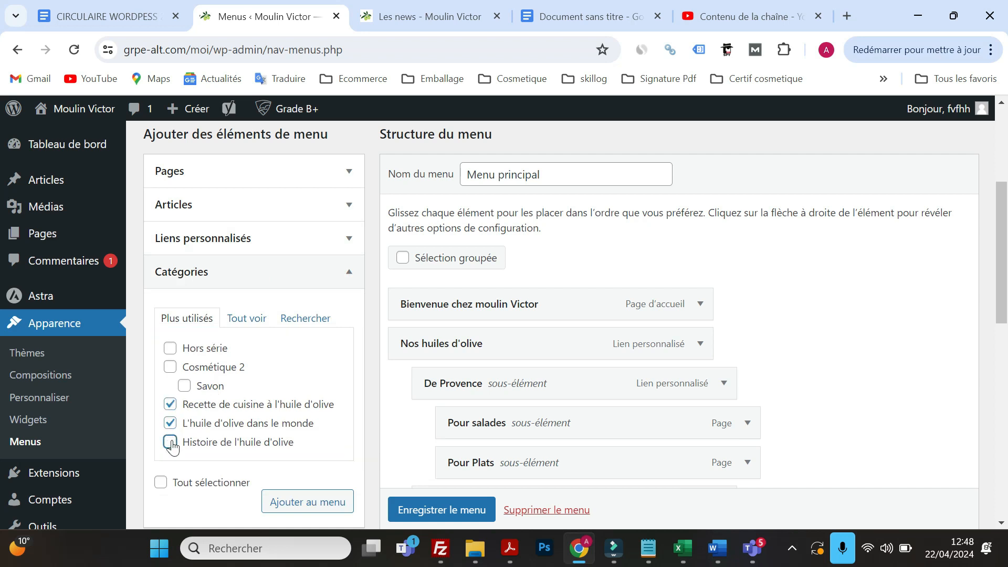
click(277, 498)
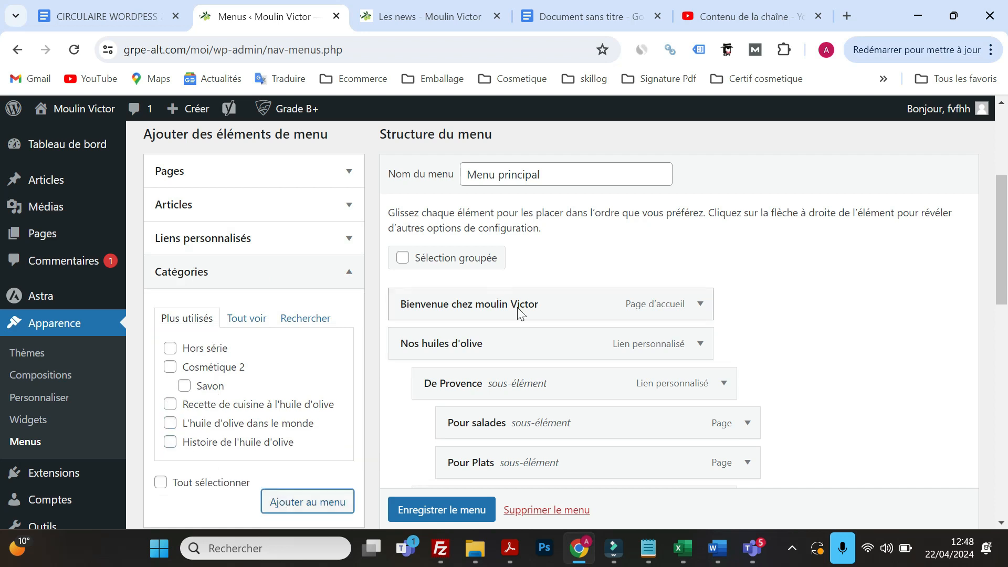
scroll(555, 312, down, 5)
scroll(555, 312, down, 9)
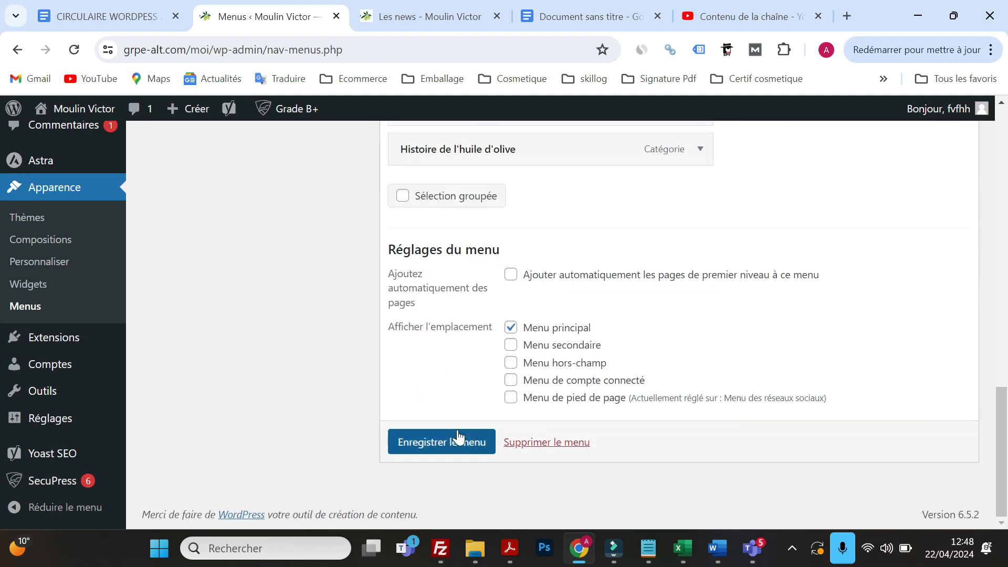
click(451, 443)
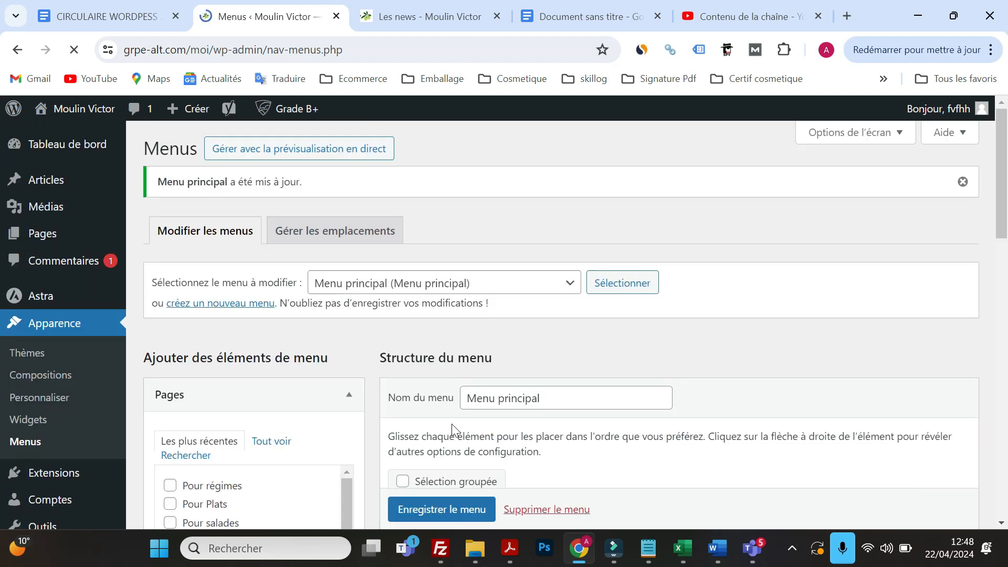
- Reload the live site and check how "Blog" and the added categories display in the navigation
scroll(508, 337, down, 9)
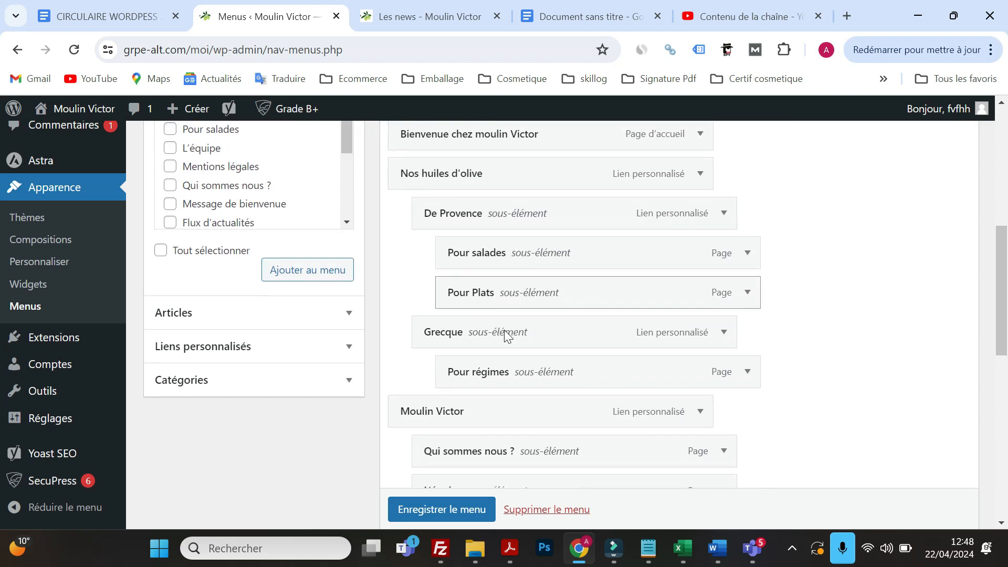
click(468, 15)
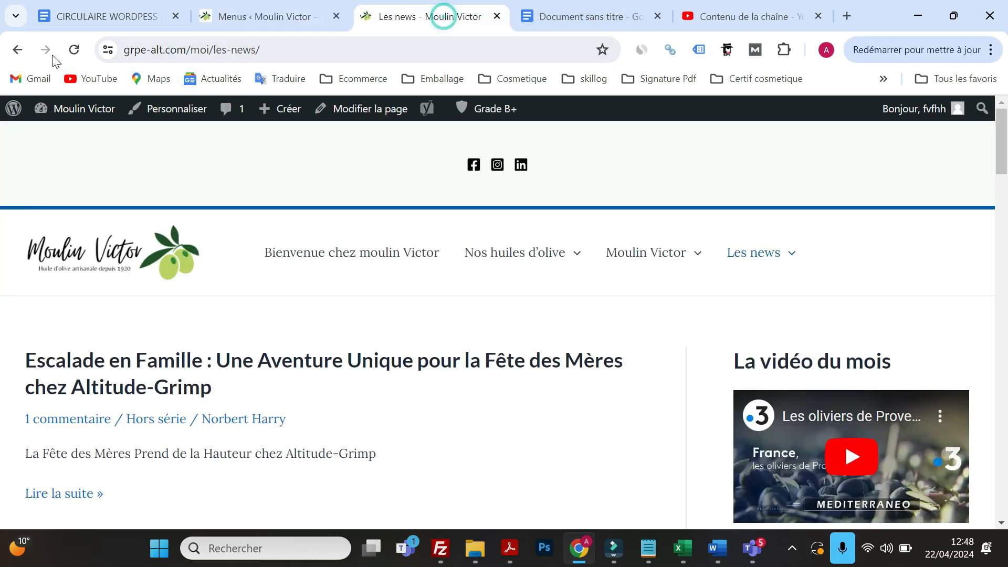
click(72, 51)
mouse_move(744, 250)
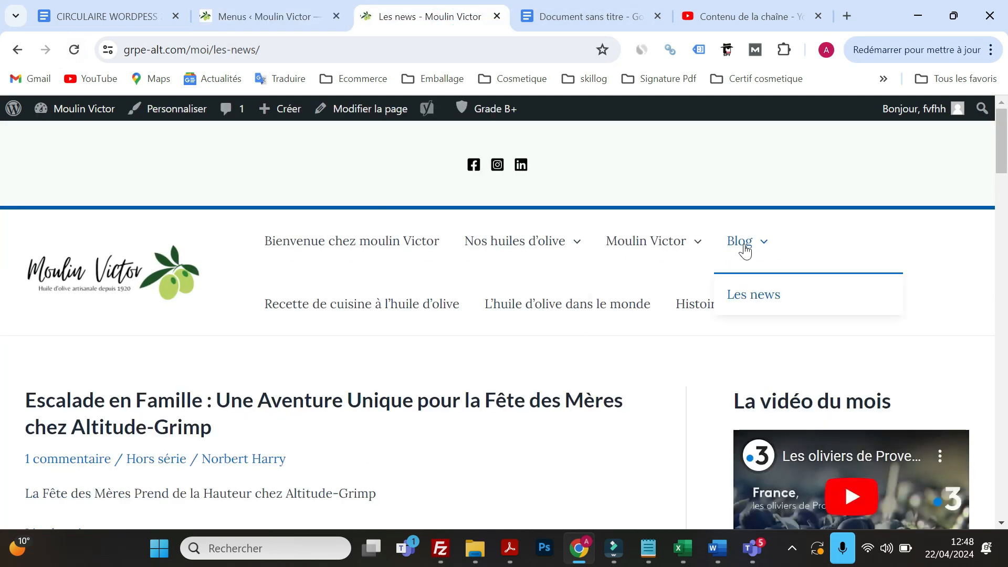
- Nest the three category items under "Blog" at the same level as "Les news" and save the menu
click(254, 27)
scroll(533, 231, down, 4)
scroll(538, 256, down, 3)
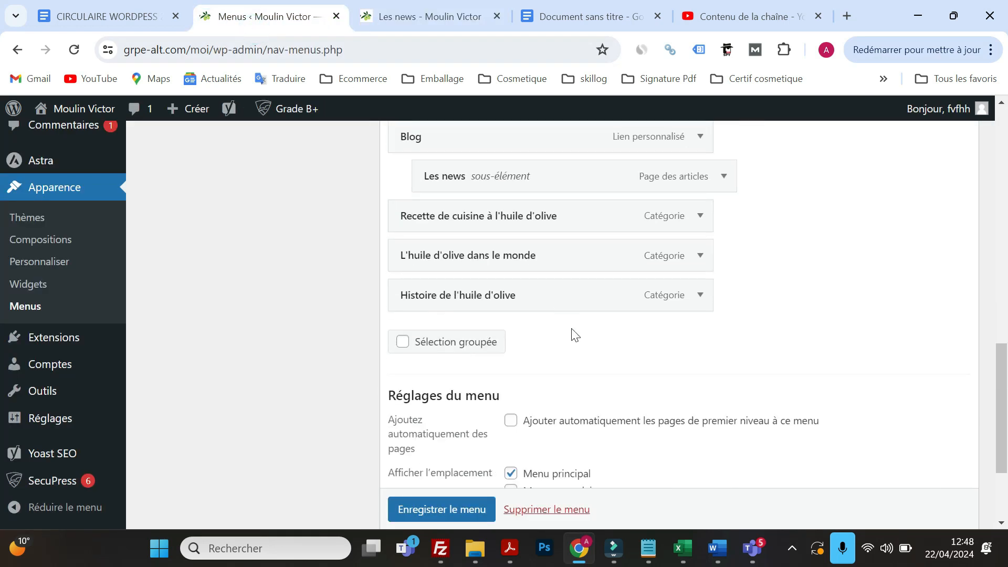
drag(430, 221, 483, 230)
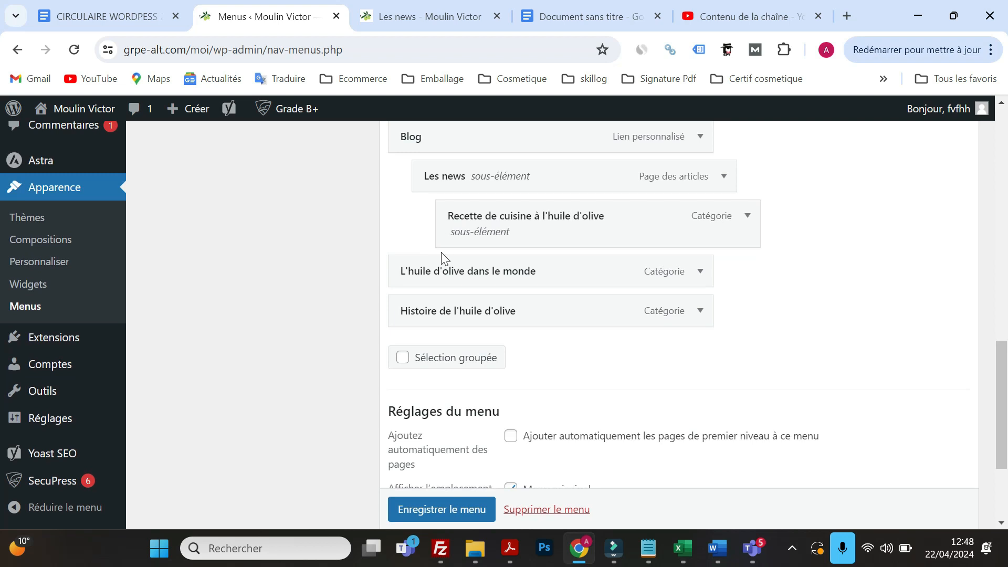
drag(452, 272, 463, 274)
drag(449, 326, 471, 330)
drag(472, 293, 472, 275)
drag(506, 241, 509, 234)
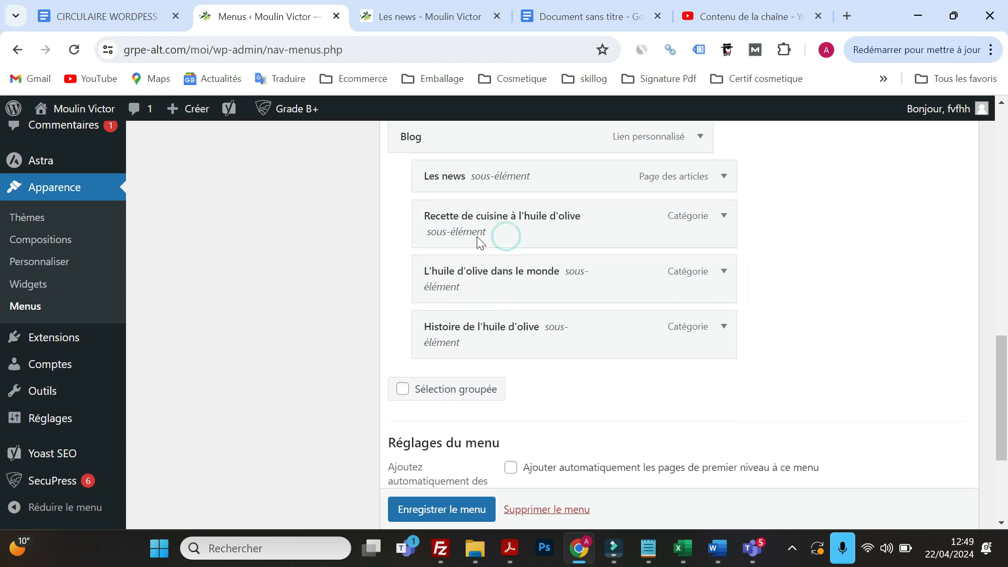
scroll(465, 495, down, 1)
click(462, 506)
- Reload the live site, check the "Blog" submenu and compare it with the instructions in the Google Docs outline
click(418, 16)
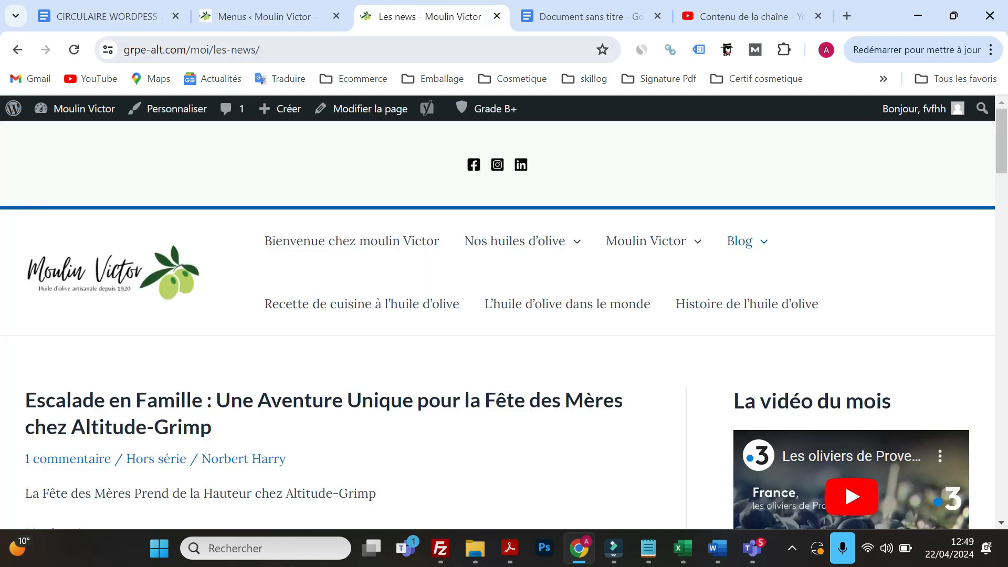
click(74, 50)
mouse_move(717, 268)
mouse_move(747, 260)
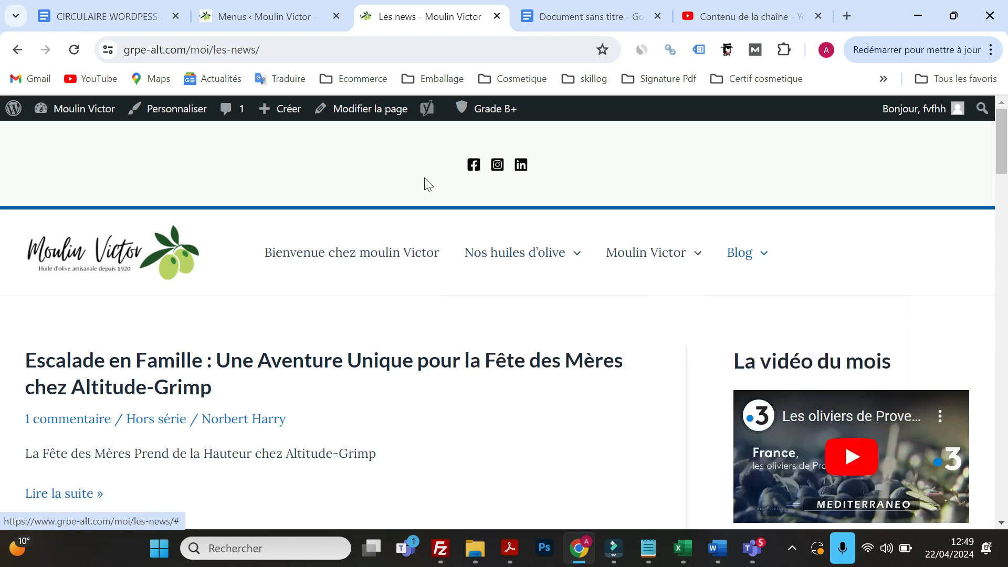
click(600, 16)
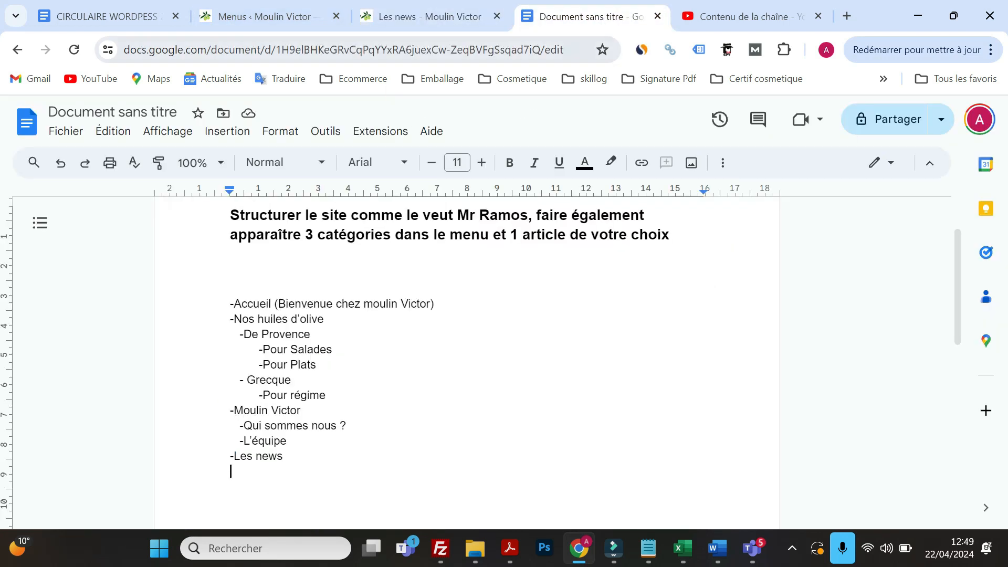
click(426, 17)
- Add the article "Les Terroirs de l'Huile d'Olive : Un Voyage à Travers les Saveurs et les Traditions" to the main menu and save it
click(263, 16)
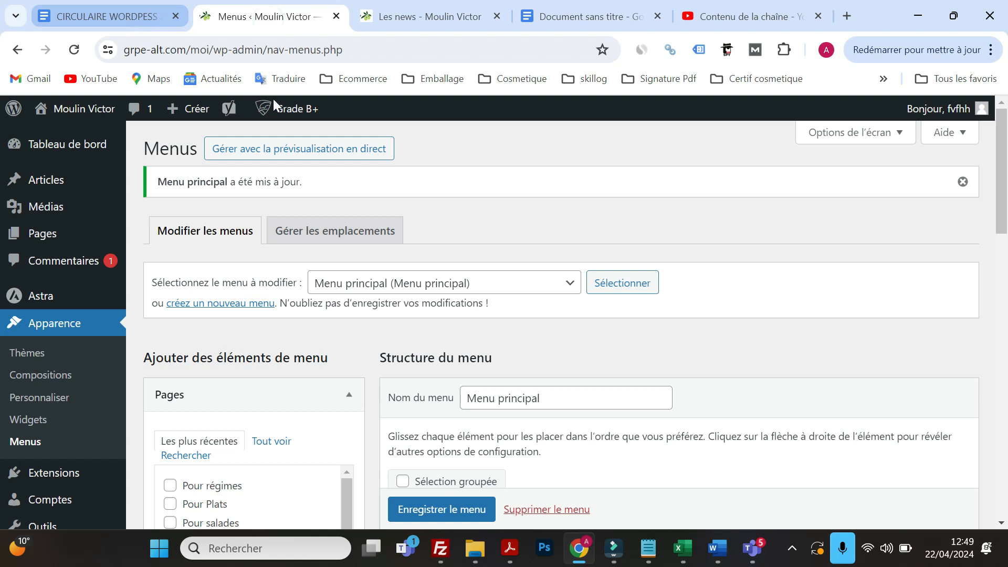
scroll(500, 308, down, 9)
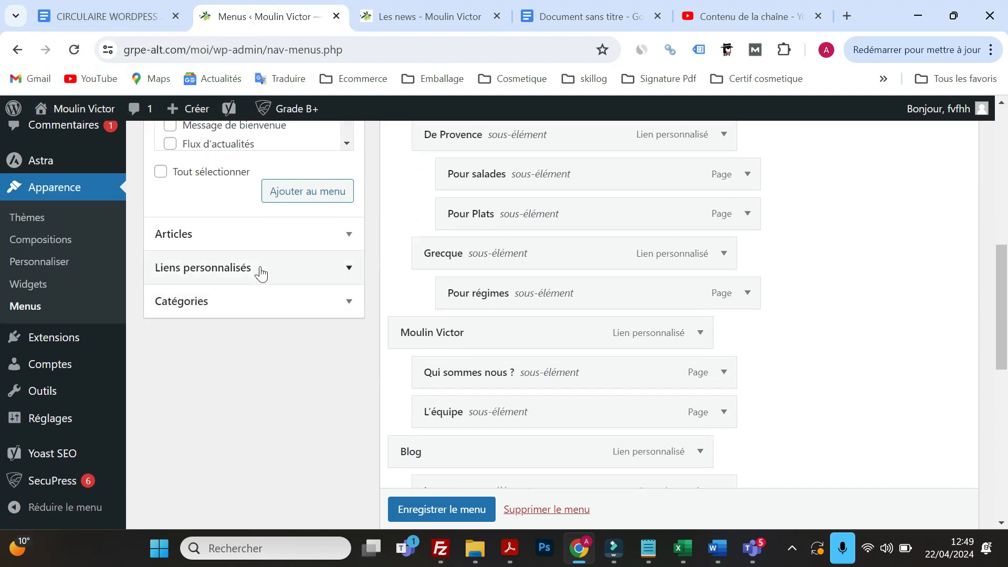
click(268, 239)
scroll(239, 292, up, 2)
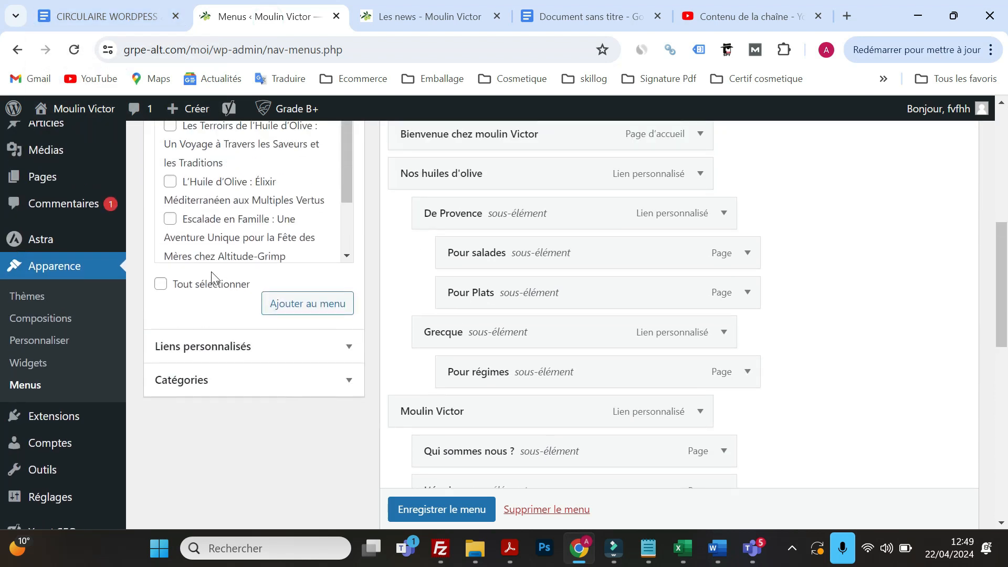
scroll(211, 272, up, 2)
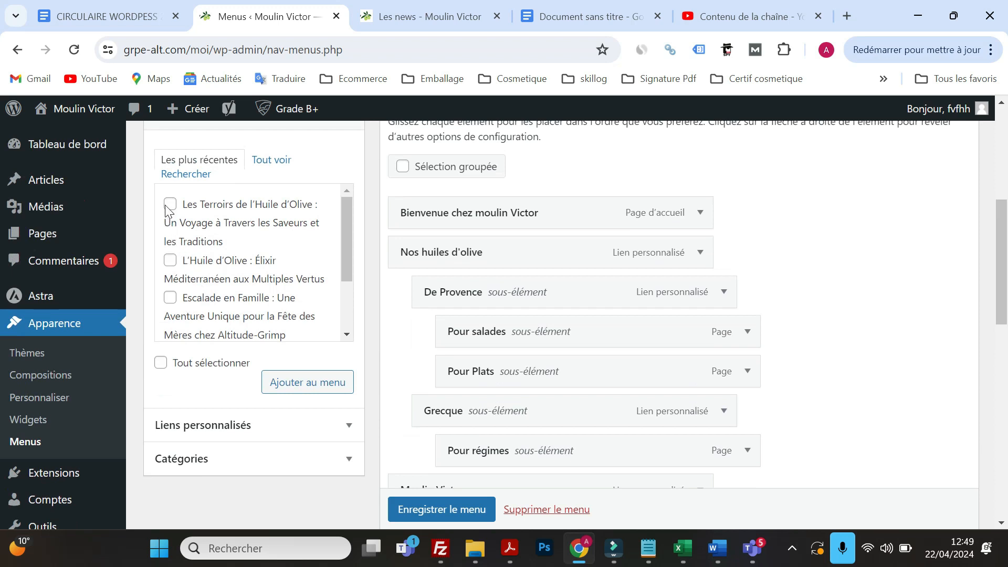
click(295, 385)
scroll(494, 352, down, 6)
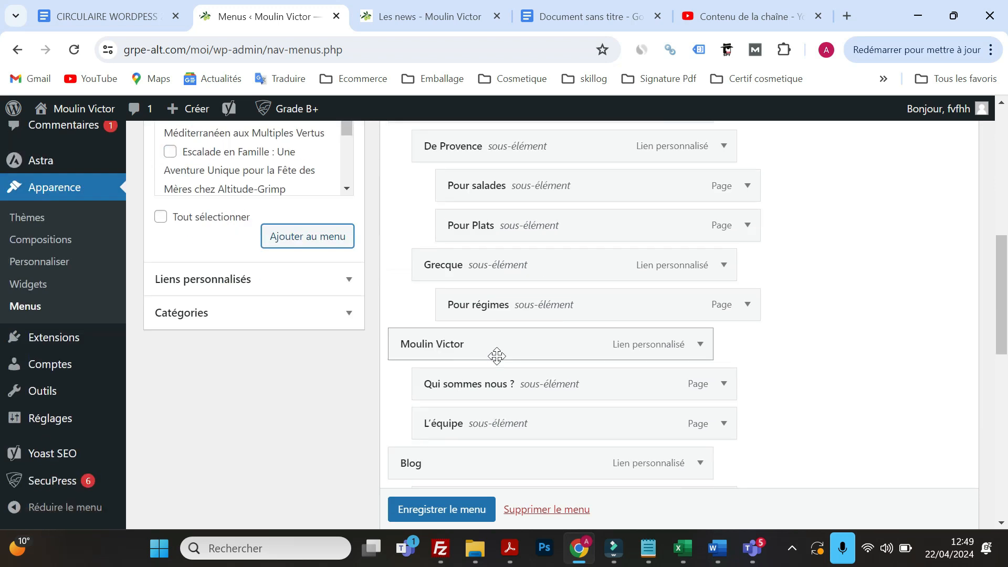
scroll(502, 365, down, 4)
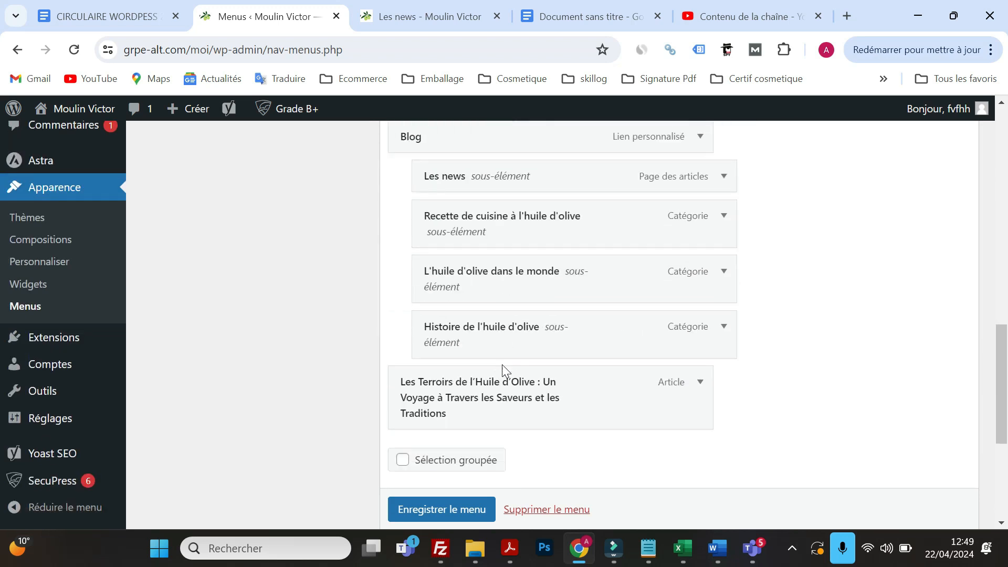
scroll(441, 514, down, 1)
click(441, 509)
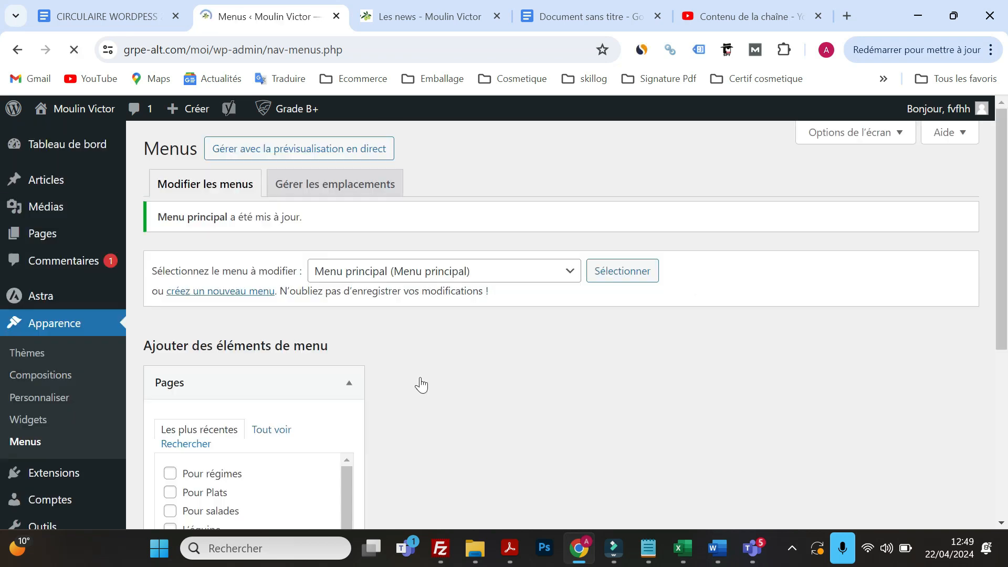
- Reload the live site and compare its article and home menu labels with the Google Docs outline
click(440, 13)
click(74, 51)
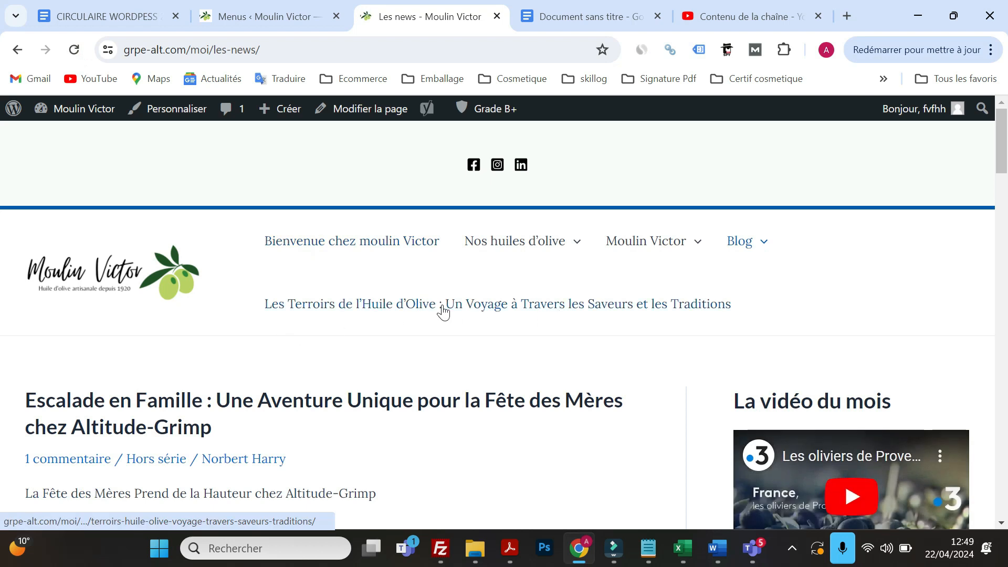
click(586, 16)
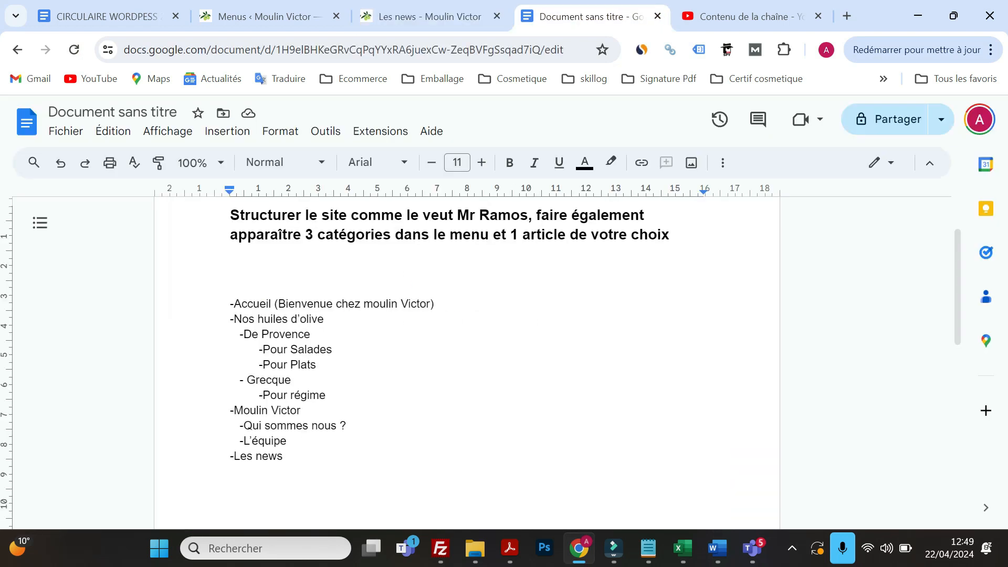
drag(269, 303, 241, 304)
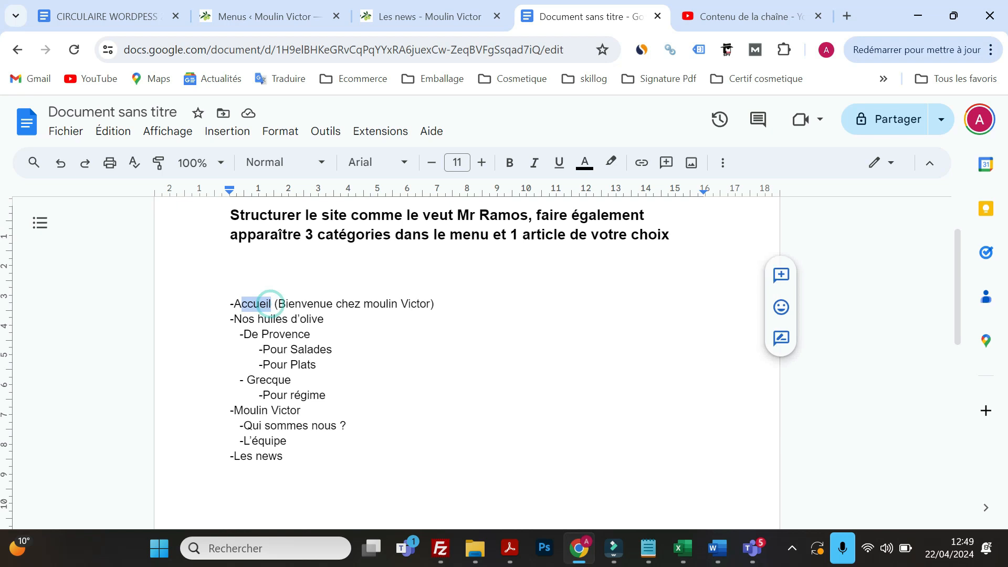
click(436, 18)
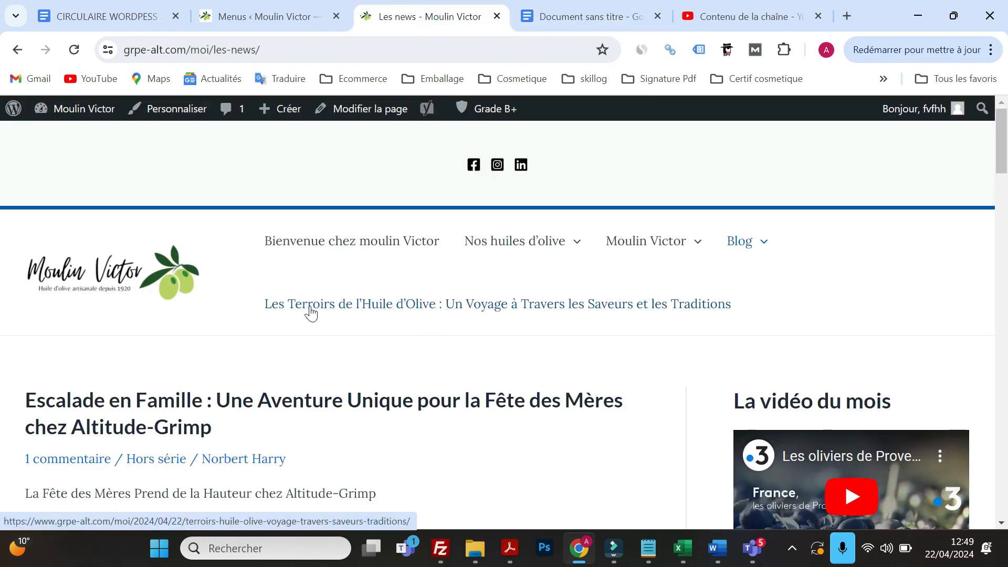
- Change the navigation title of the "Bienvenue chez moulin Victor" menu item to "Accueil"
click(287, 17)
scroll(526, 326, down, 5)
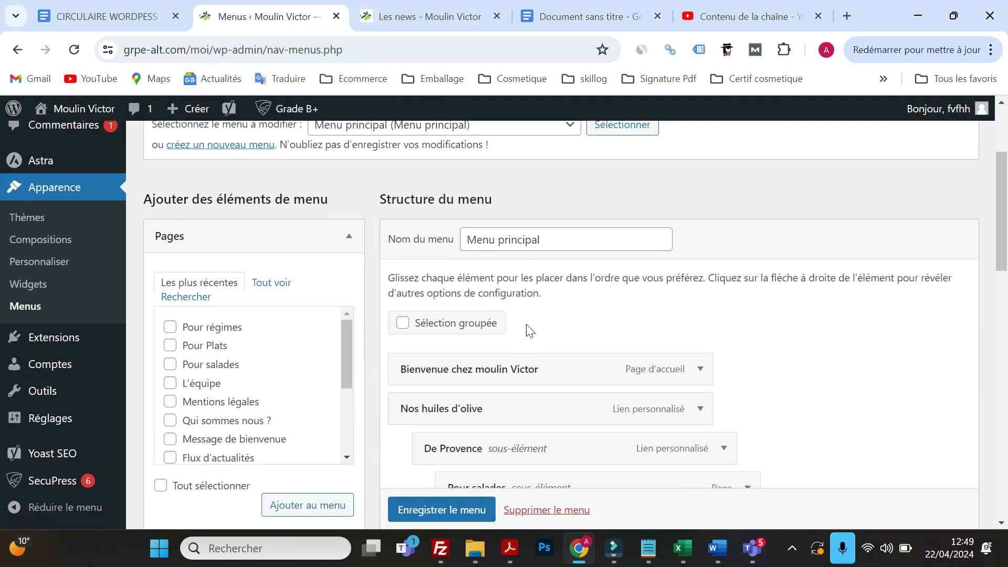
click(701, 295)
drag(569, 345, 378, 361)
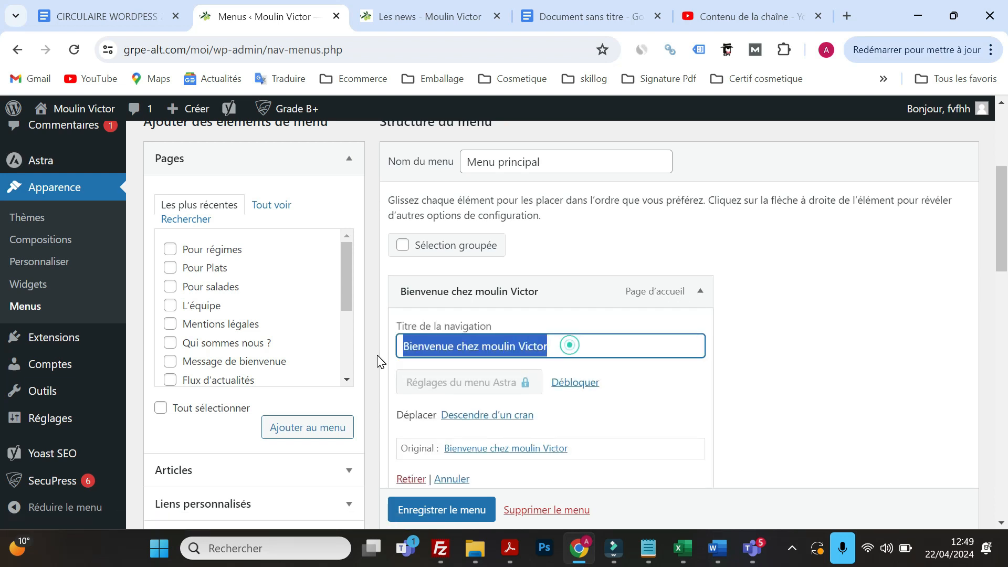
text(Accueil)
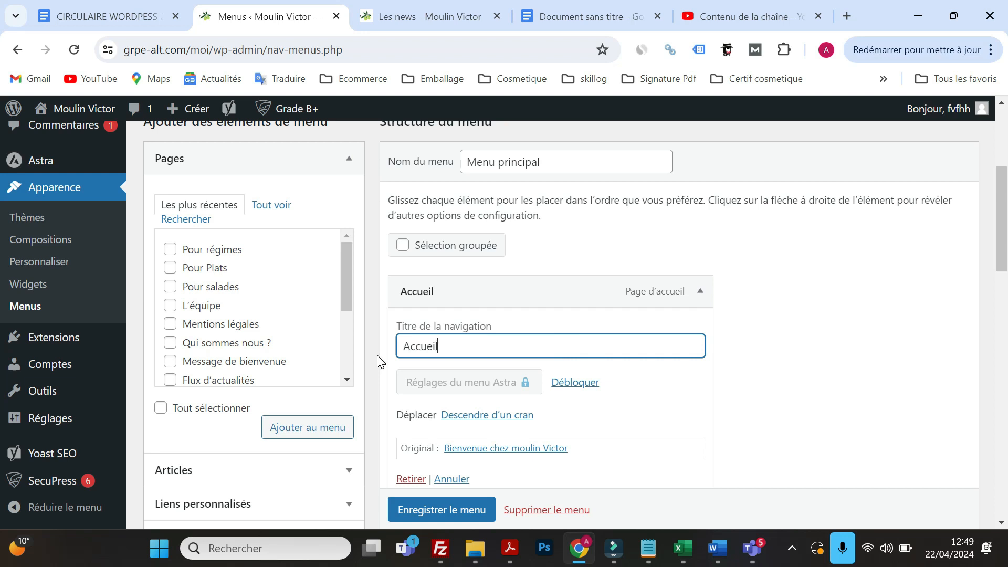
click(700, 292)
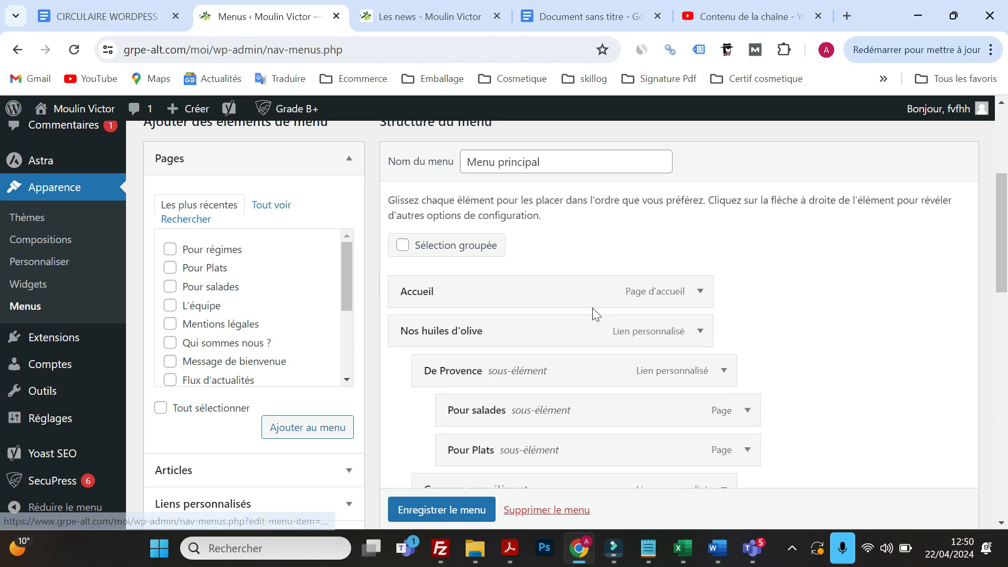
- Shorten the article menu item's navigation title to "Les Terroirs" and save the menu
scroll(595, 313, down, 10)
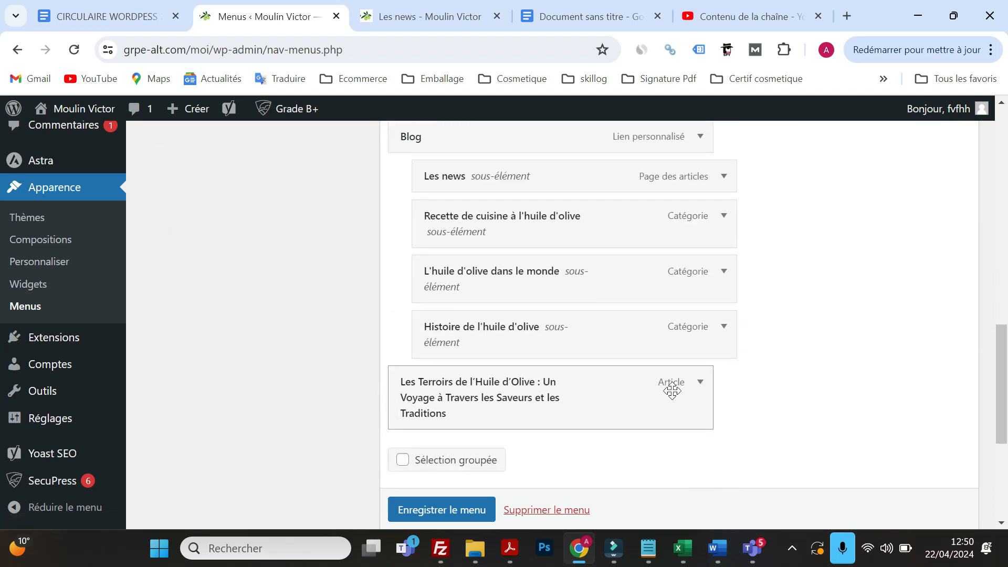
click(700, 382)
scroll(547, 394, down, 3)
click(403, 311)
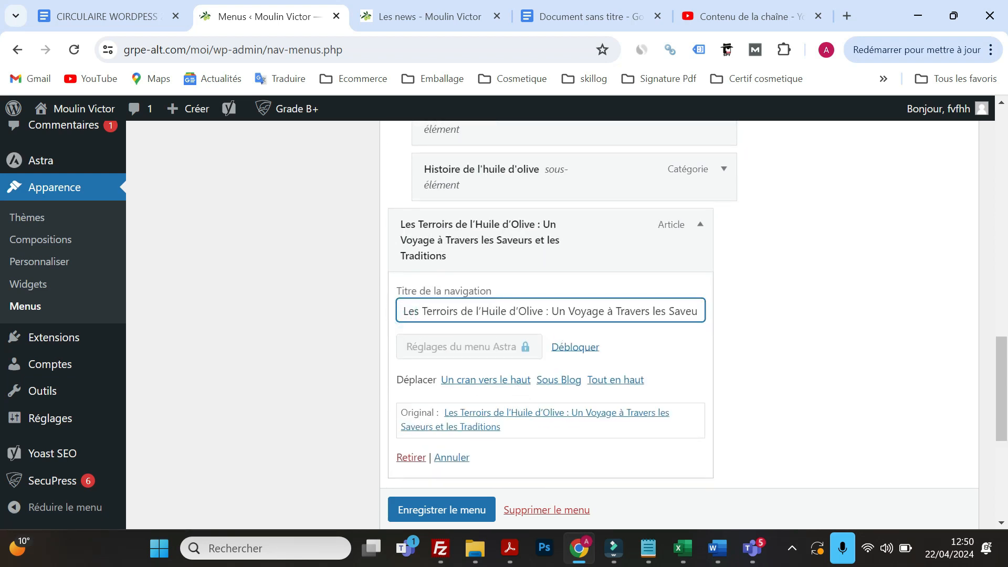
click(461, 315)
click(543, 313)
drag(543, 313, 733, 332)
key(BackSpace)
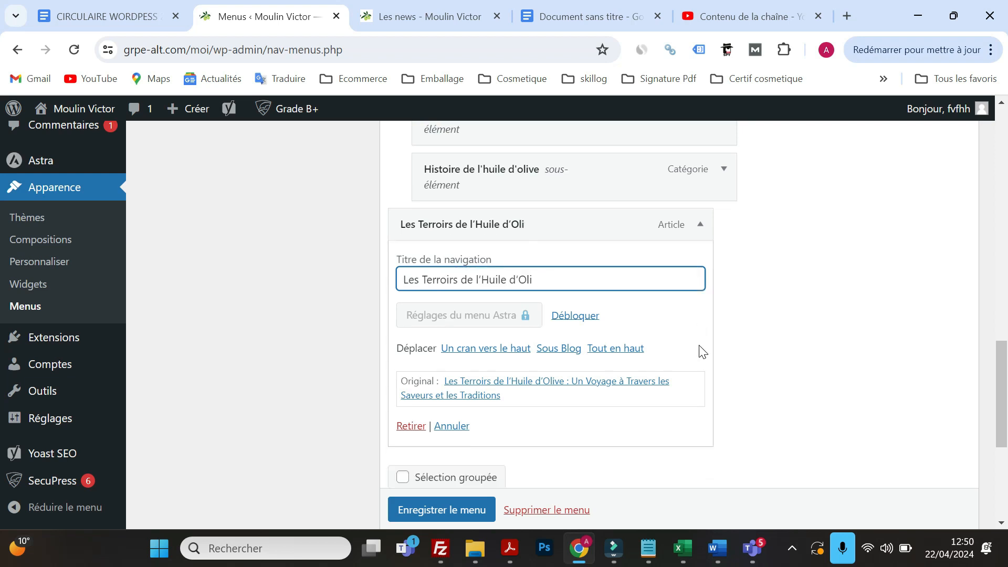
key(BackSpace)
key(BackSpace)
key(BackSpace)
key(BackSpace)
key(BackSpace)
key(BackSpace)
key(BackSpace)
key(BackSpace)
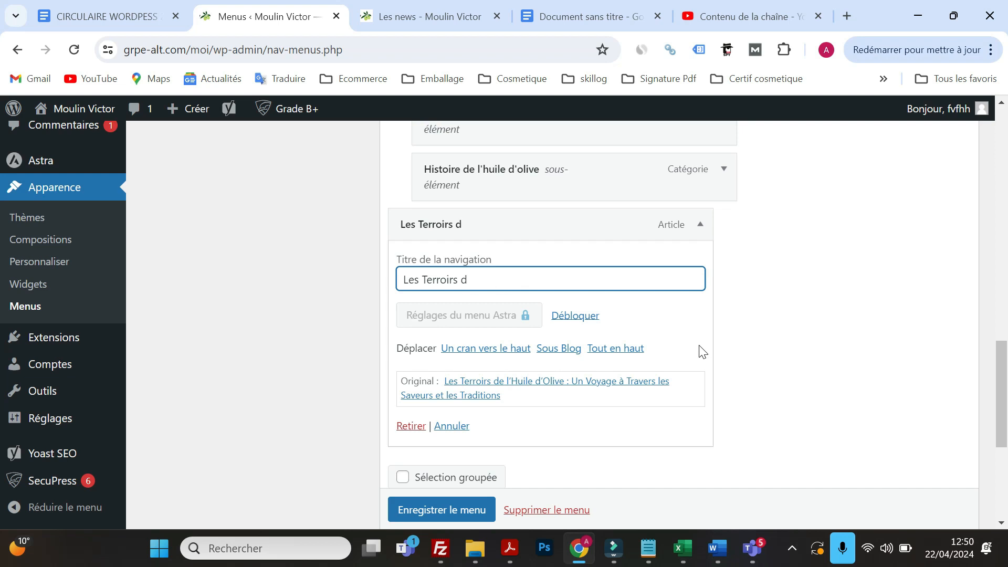
scroll(578, 430, down, 2)
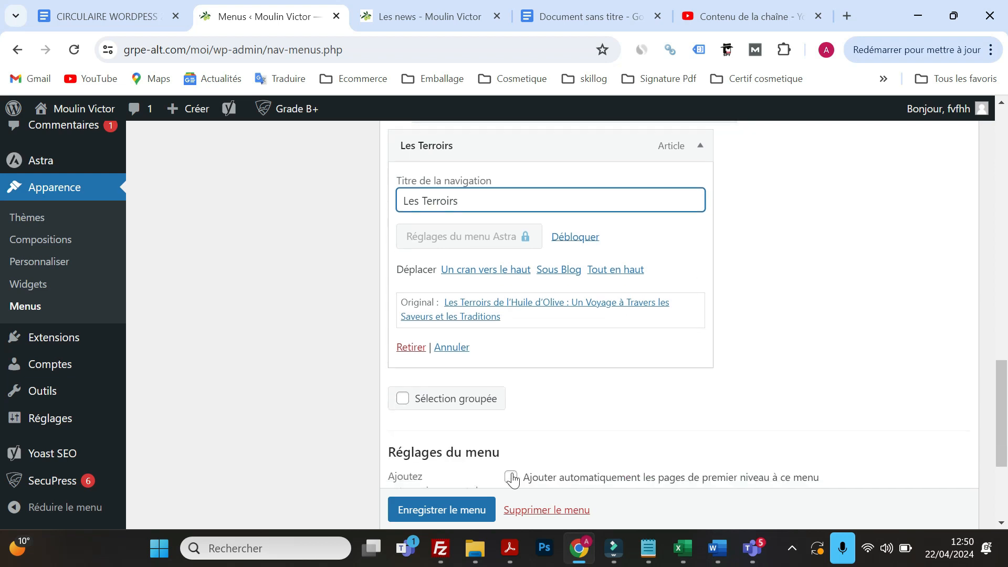
scroll(458, 514, down, 1)
click(458, 514)
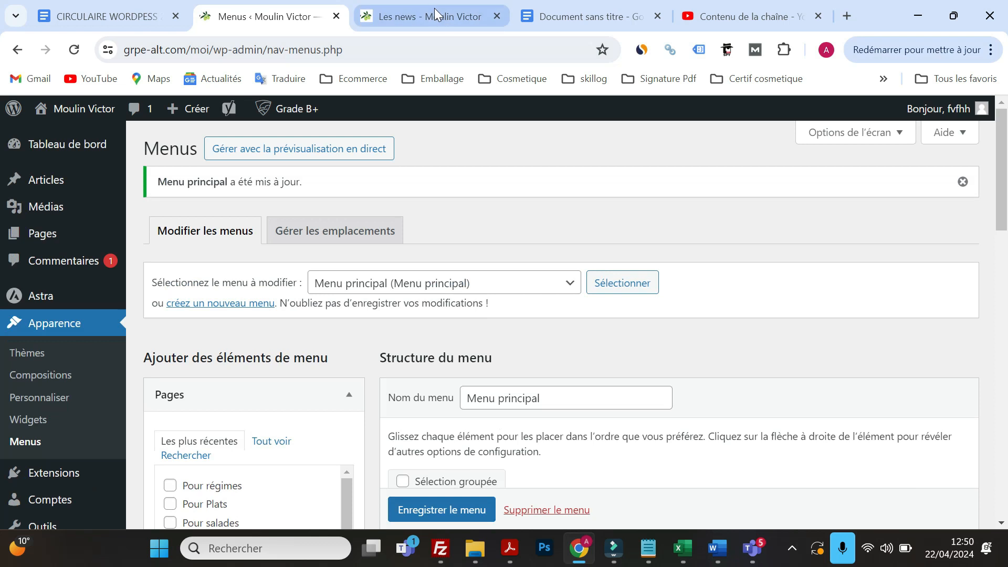
- Reload the live site and review the renamed menu items and each dropdown in the navigation
click(433, 8)
click(74, 50)
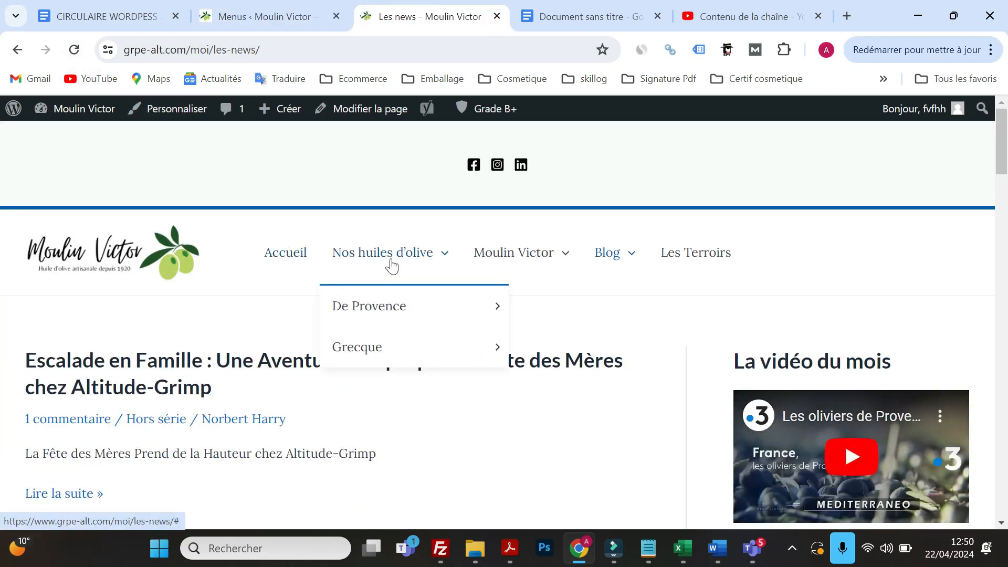
mouse_move(535, 266)
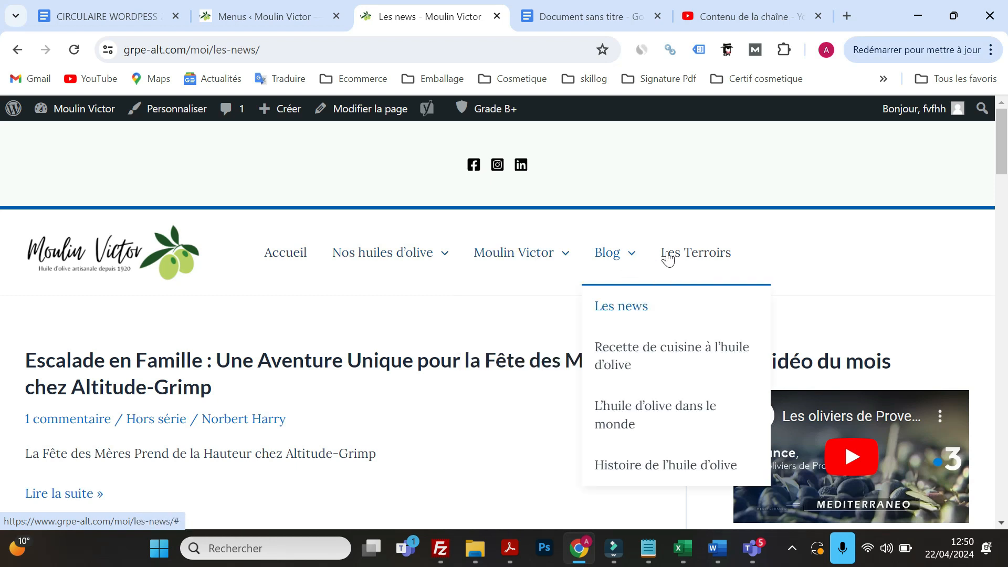
mouse_move(399, 264)
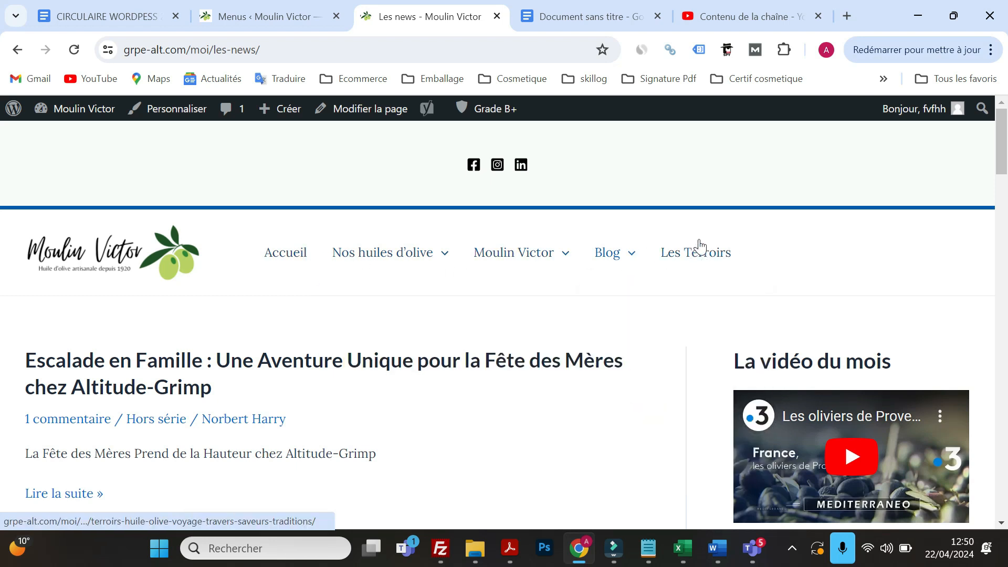
mouse_move(613, 258)
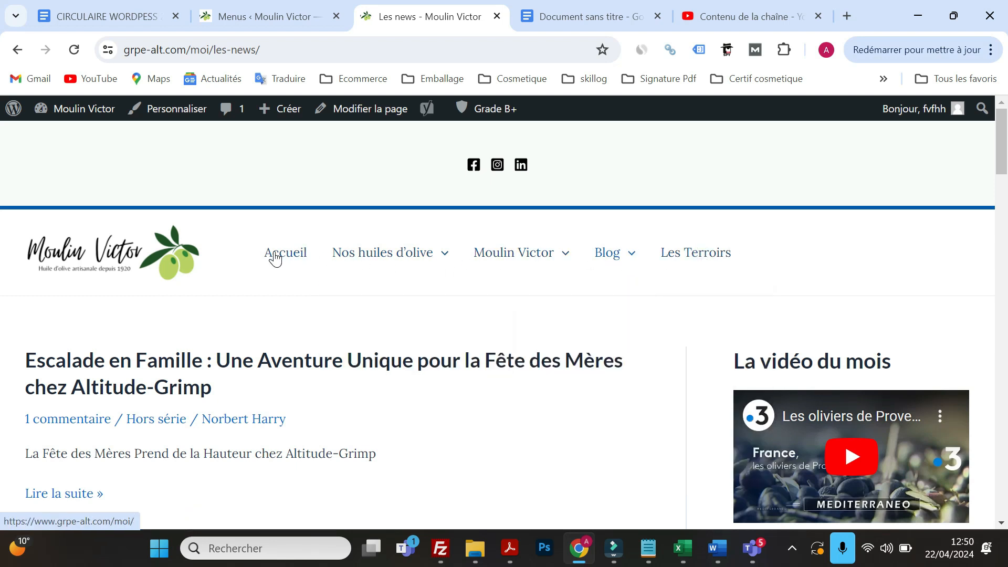